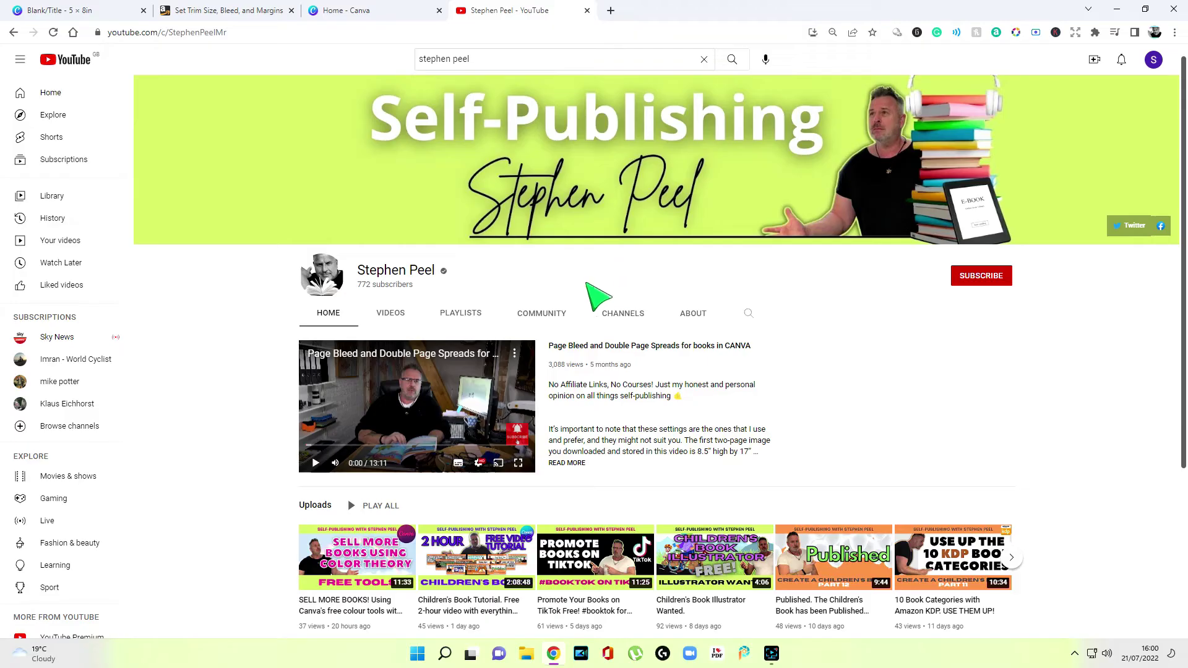
Open the newest channel upload about Canva's free colour tools
scroll(585, 280, "down", 3)
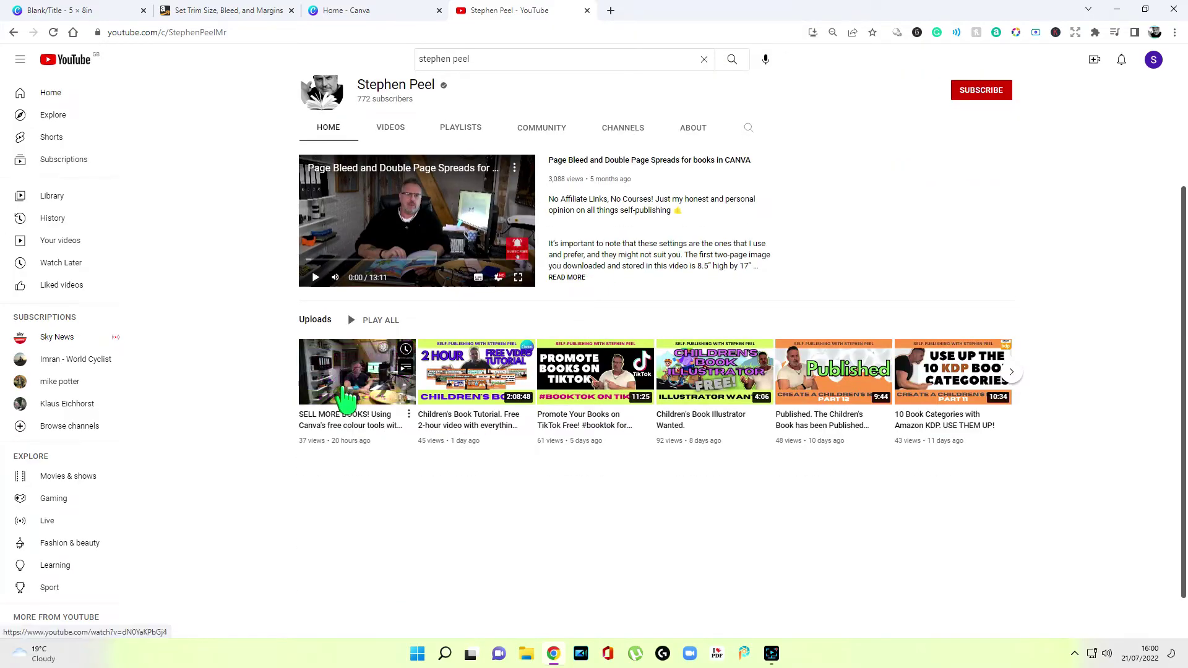
left_click(340, 409)
scroll(526, 421, "down", 1)
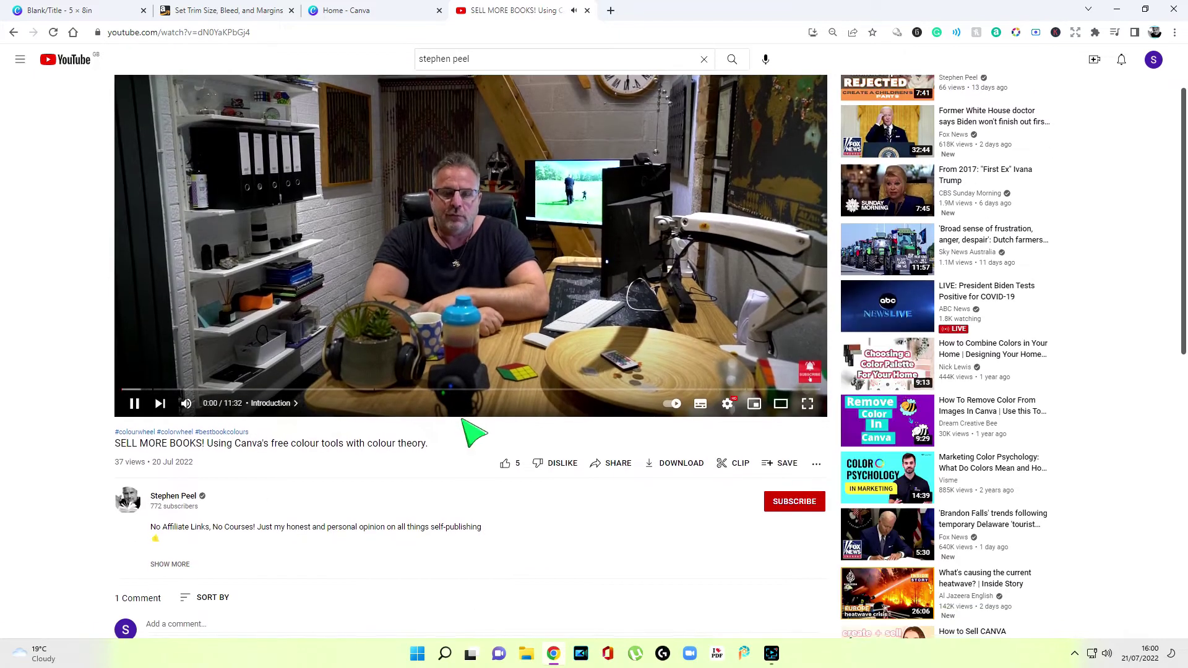
scroll(303, 399, "down", 1)
scroll(346, 427, "down", 2)
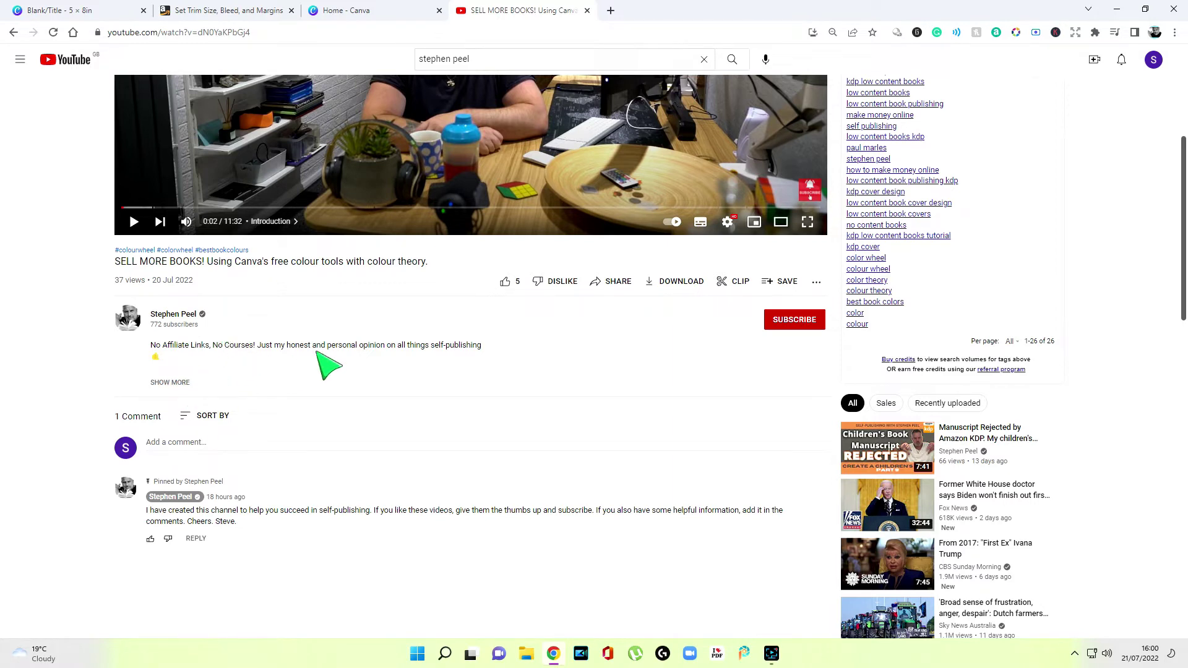
Expand the video description and scroll through its content links
left_click(178, 384)
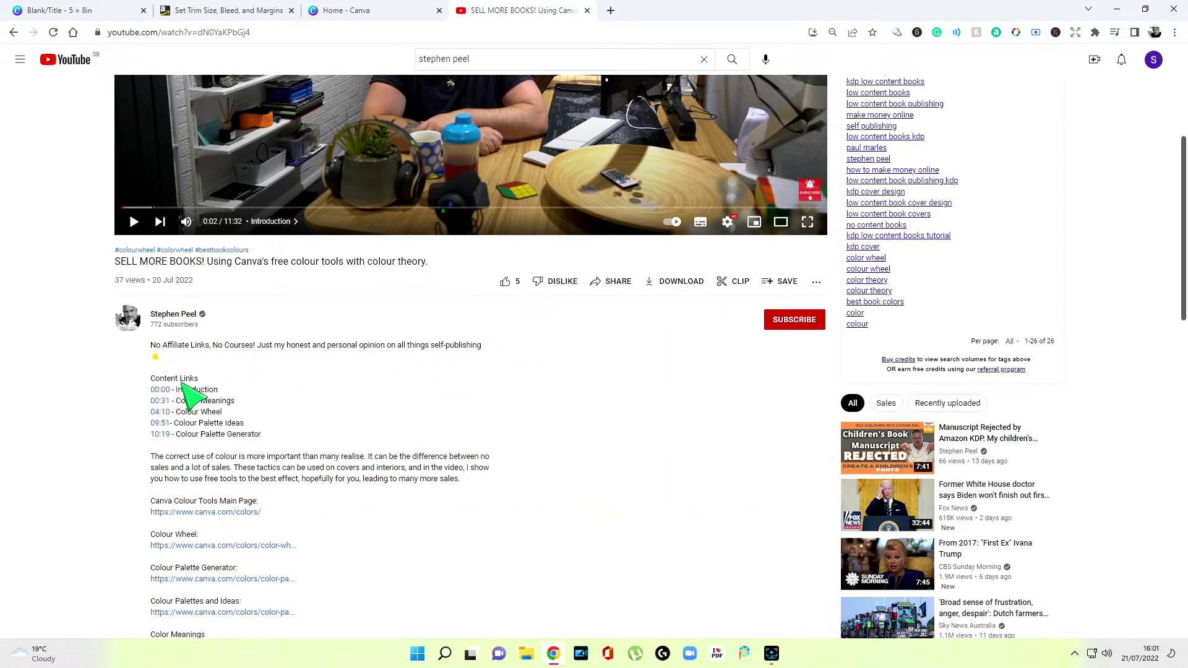
scroll(353, 392, "down", 2)
scroll(278, 306, "down", 6)
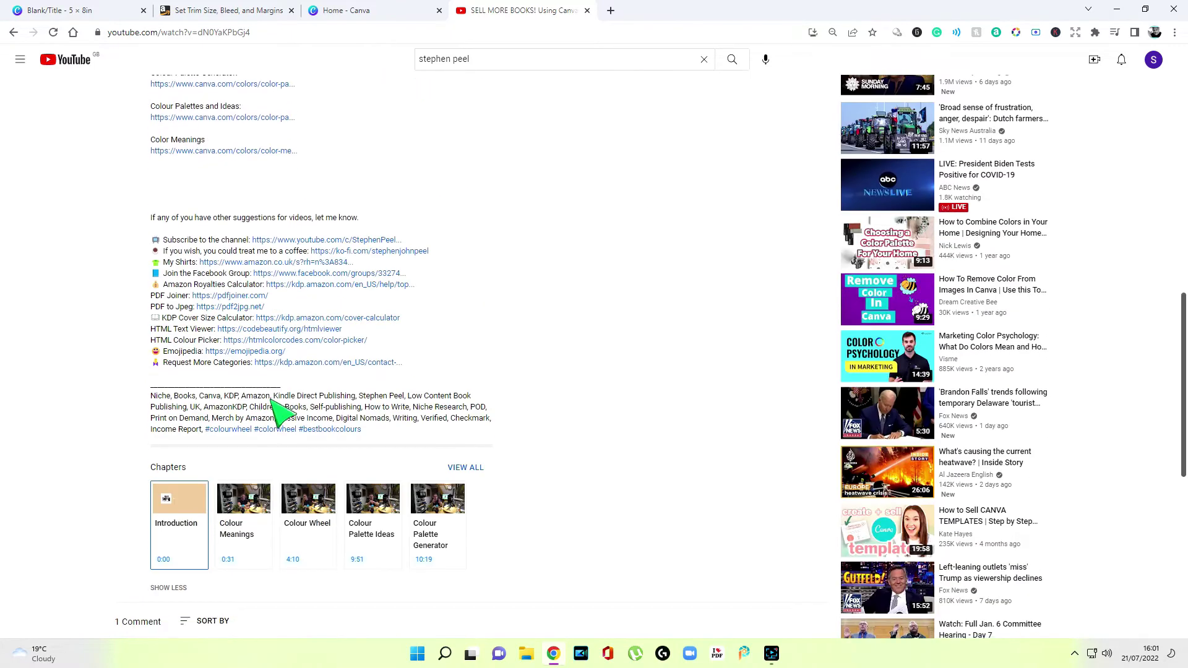
scroll(275, 405, "up", 8)
scroll(279, 408, "down", 4)
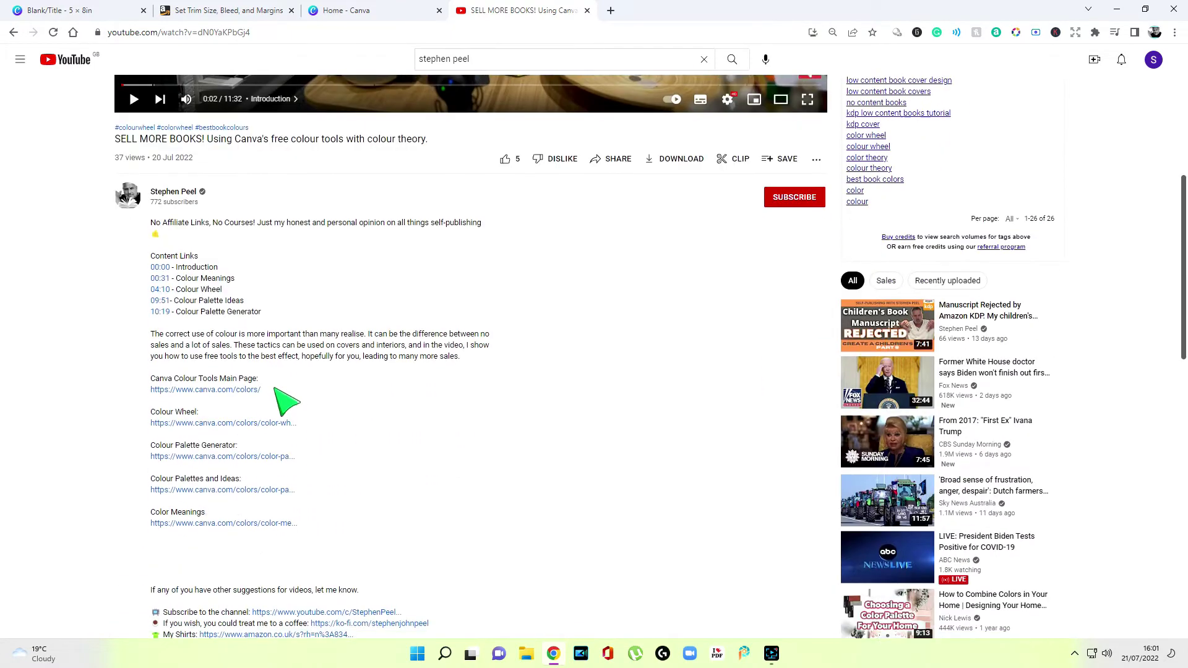
scroll(347, 383, "down", 2)
scroll(322, 396, "down", 2)
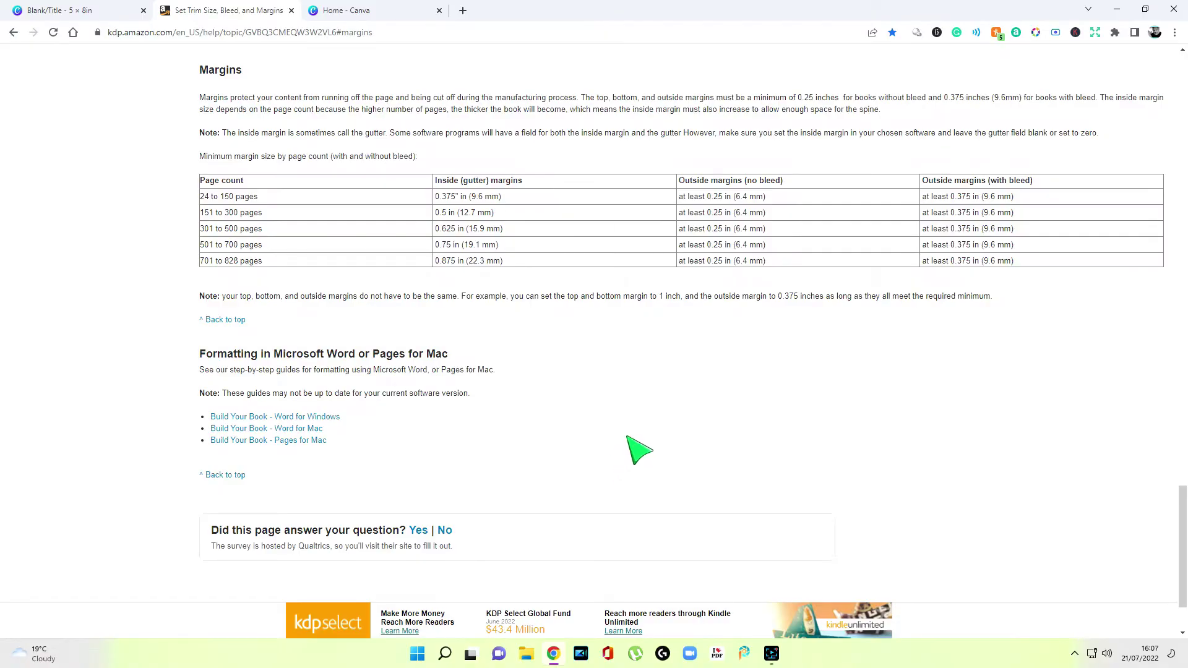
Zoom in on the Canva home page and begin a custom size by selecting the width field
scroll(638, 450, "up", 3)
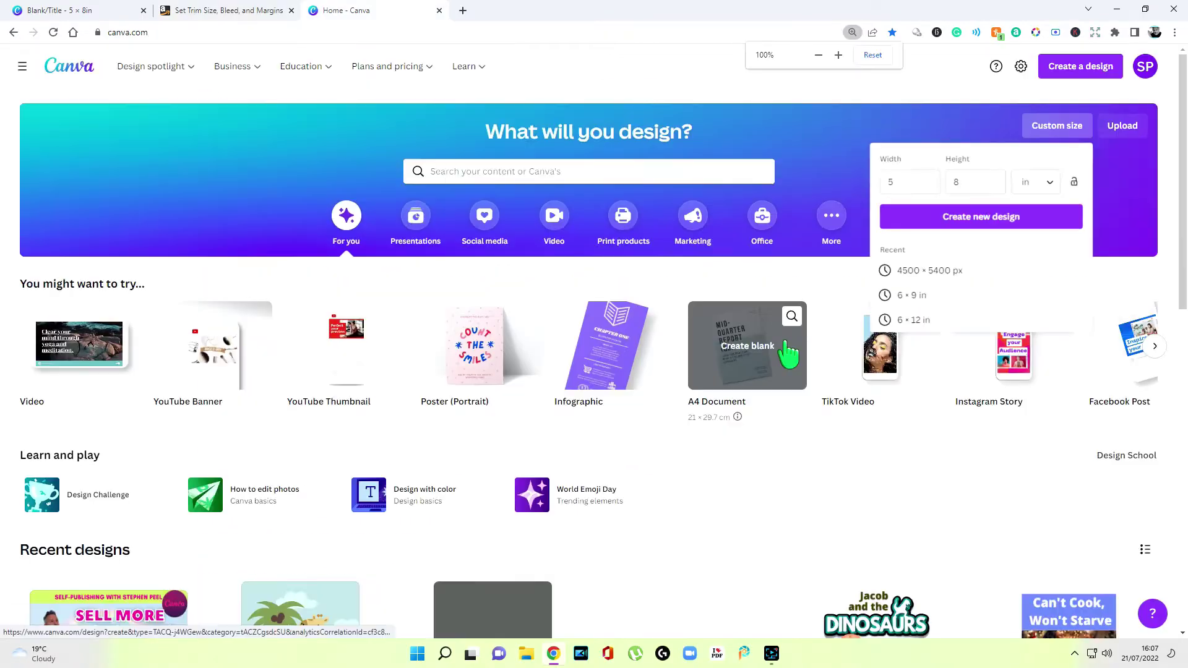
key("ctrl+plus")
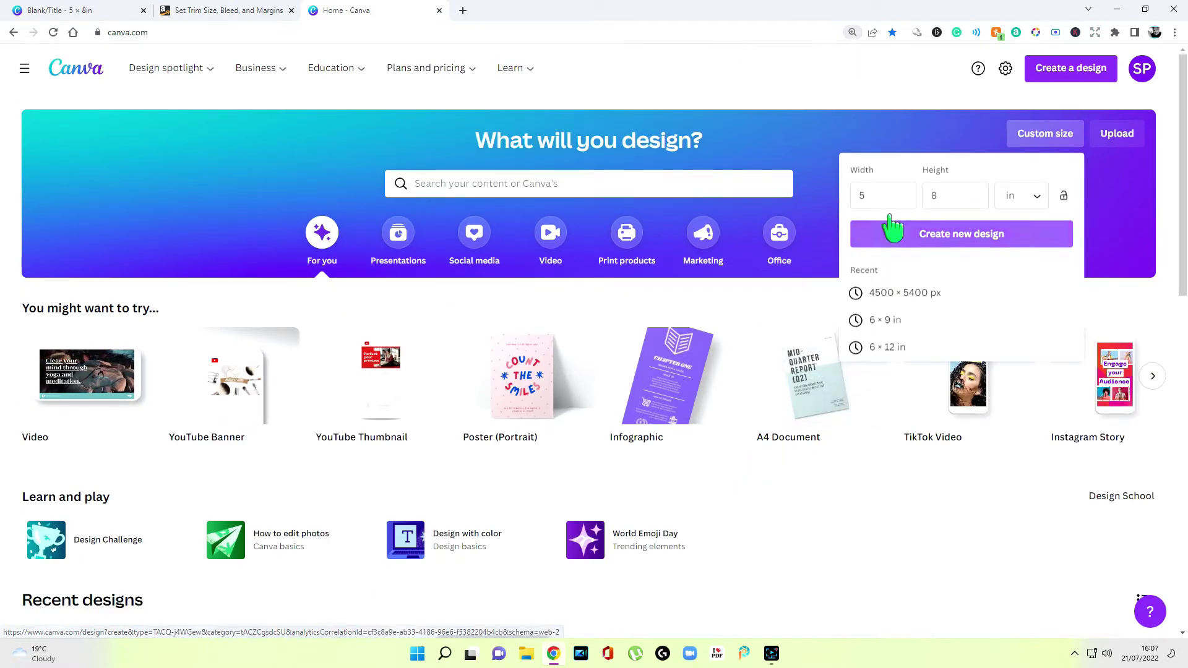
left_click(880, 195)
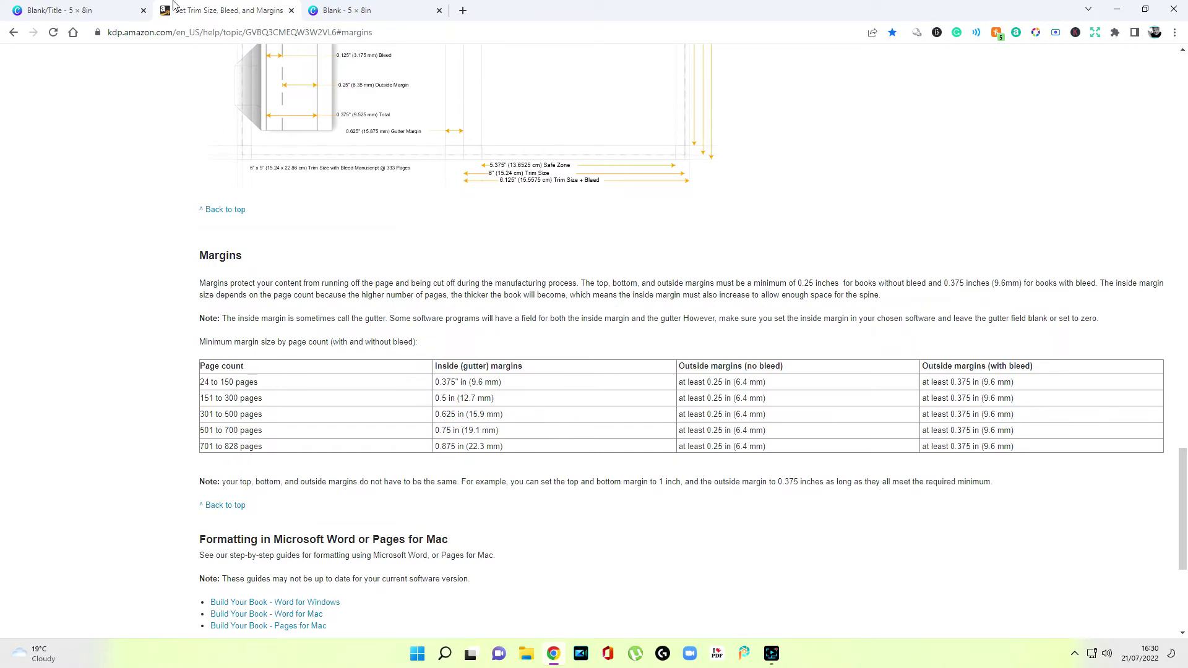
Add a black square and stretch it into a full-height 0.5 in bar on page 13's left edge
left_click(362, 13)
left_click(631, 356)
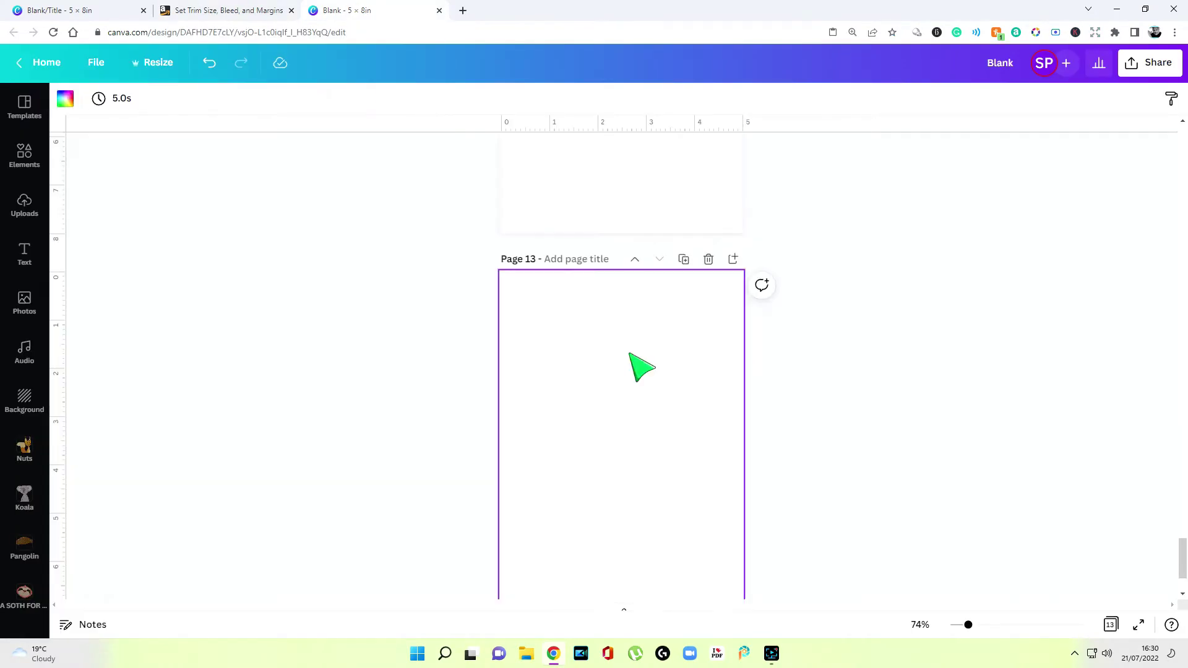
scroll(630, 355, "down", 2)
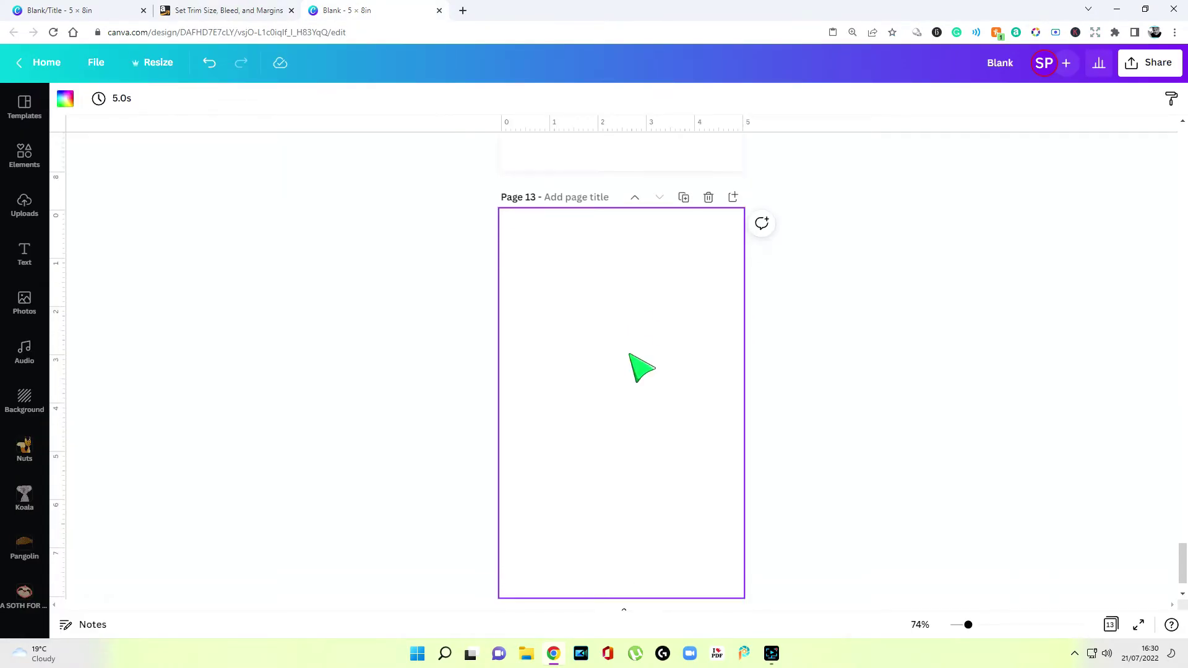
left_click(25, 154)
left_click(89, 322)
left_click_drag(766, 347, 684, 270)
left_click_drag(660, 230, 669, 149)
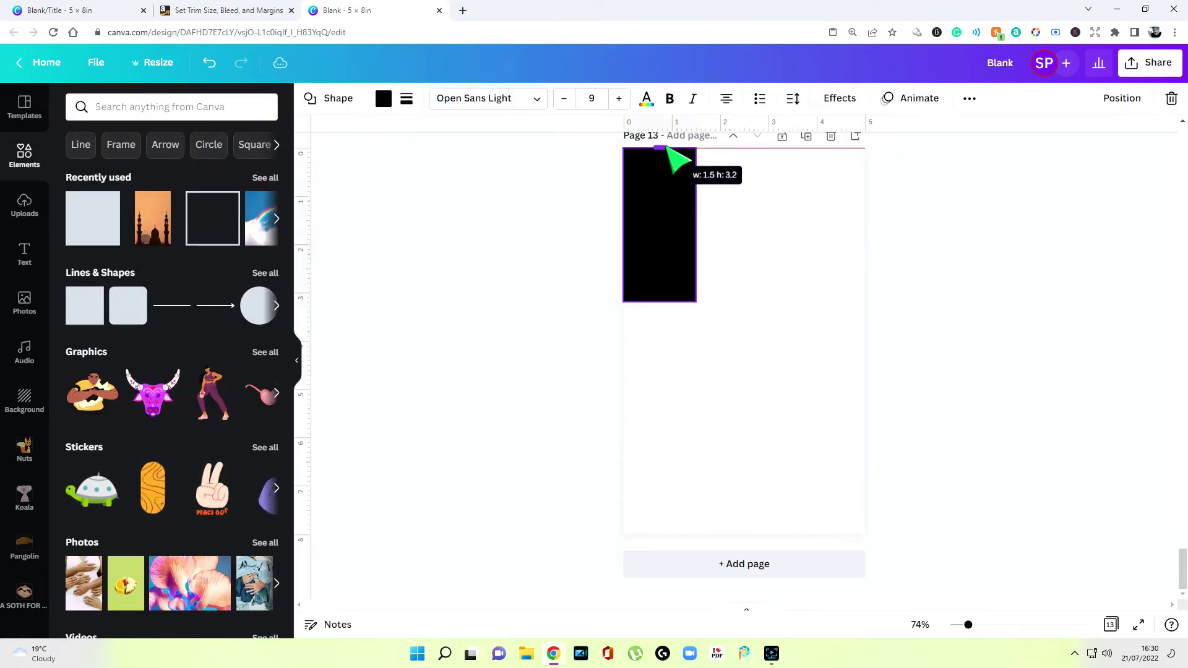
left_click_drag(659, 303, 659, 534)
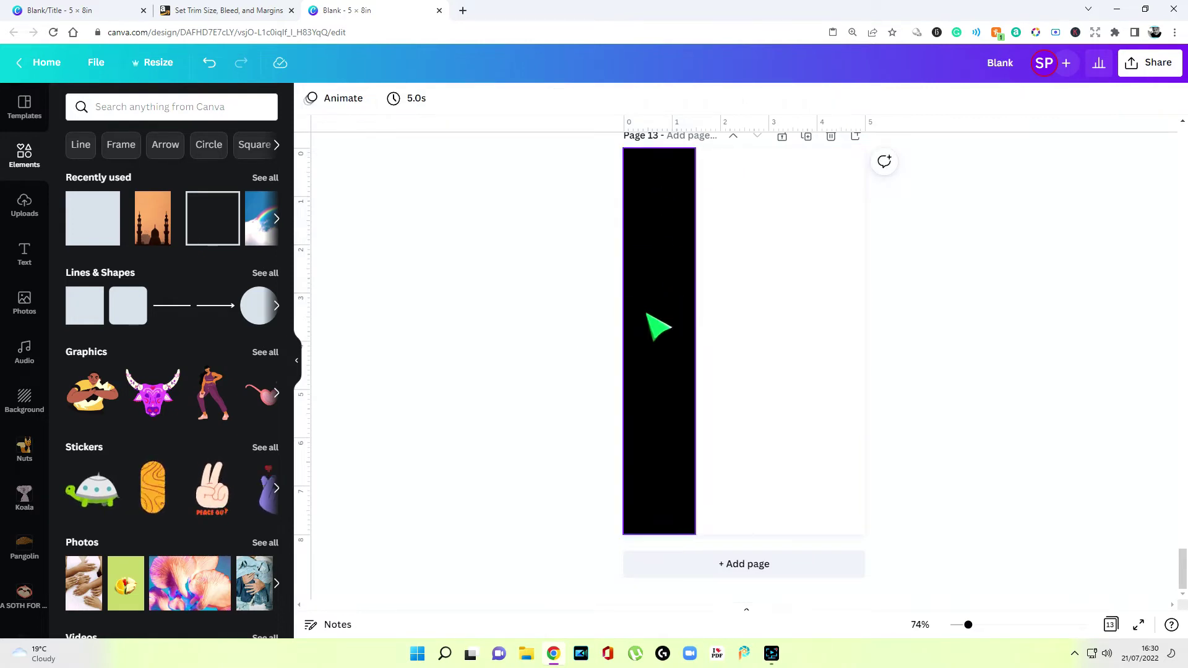
left_click_drag(696, 344, 648, 342)
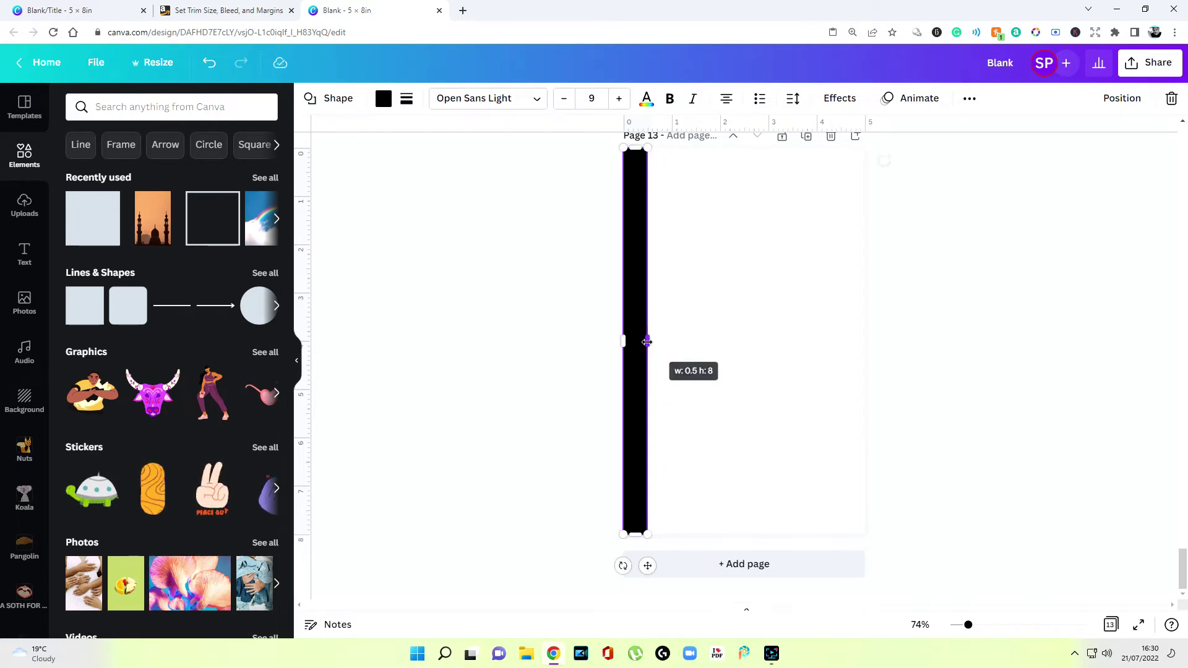
left_click(603, 378)
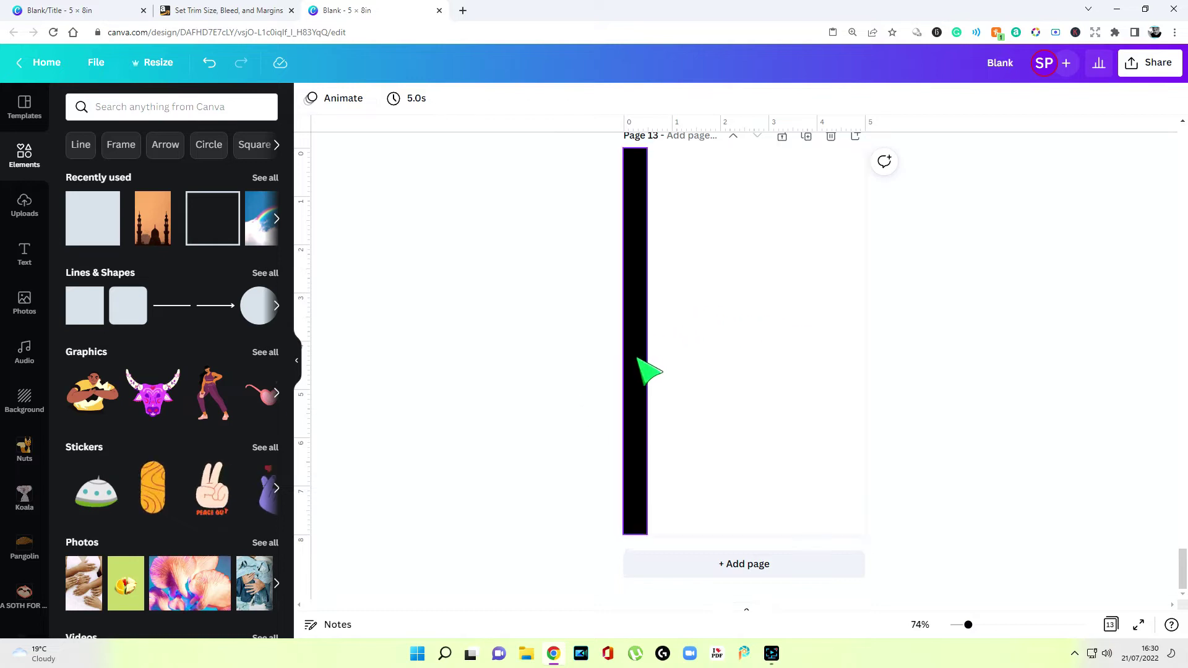
Paste a copy of the bar on the right edge and narrow it to 0.3 in per KDP margins
right_click(820, 291)
left_click(843, 318)
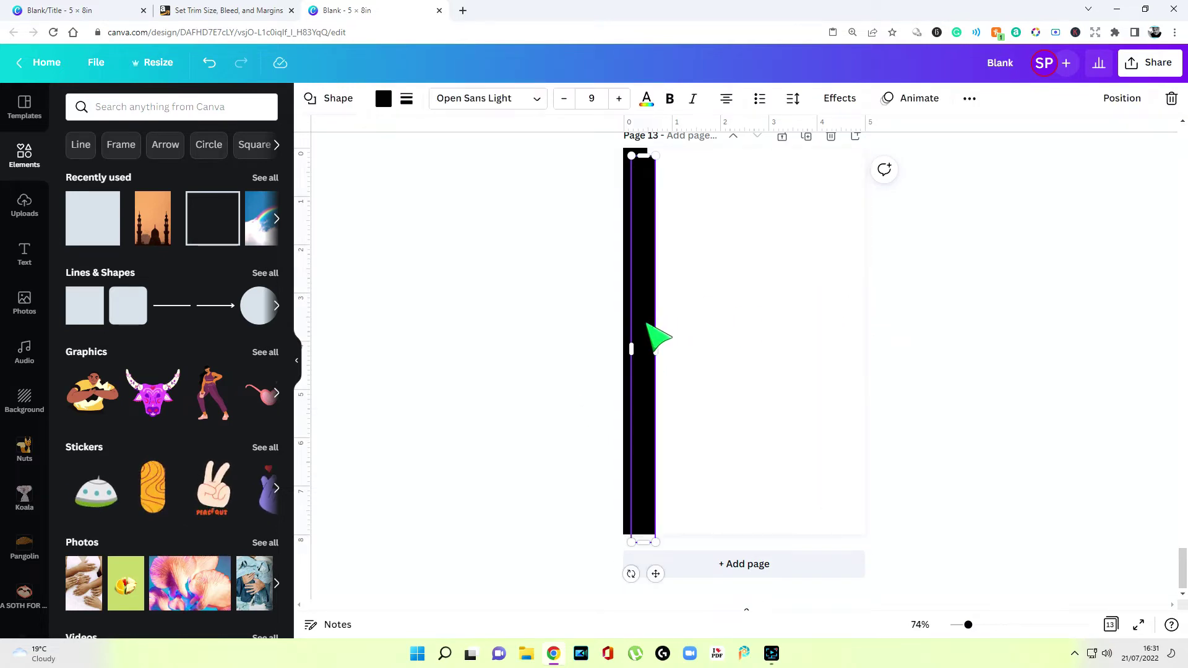
left_click_drag(648, 324, 853, 313)
left_click(478, 90)
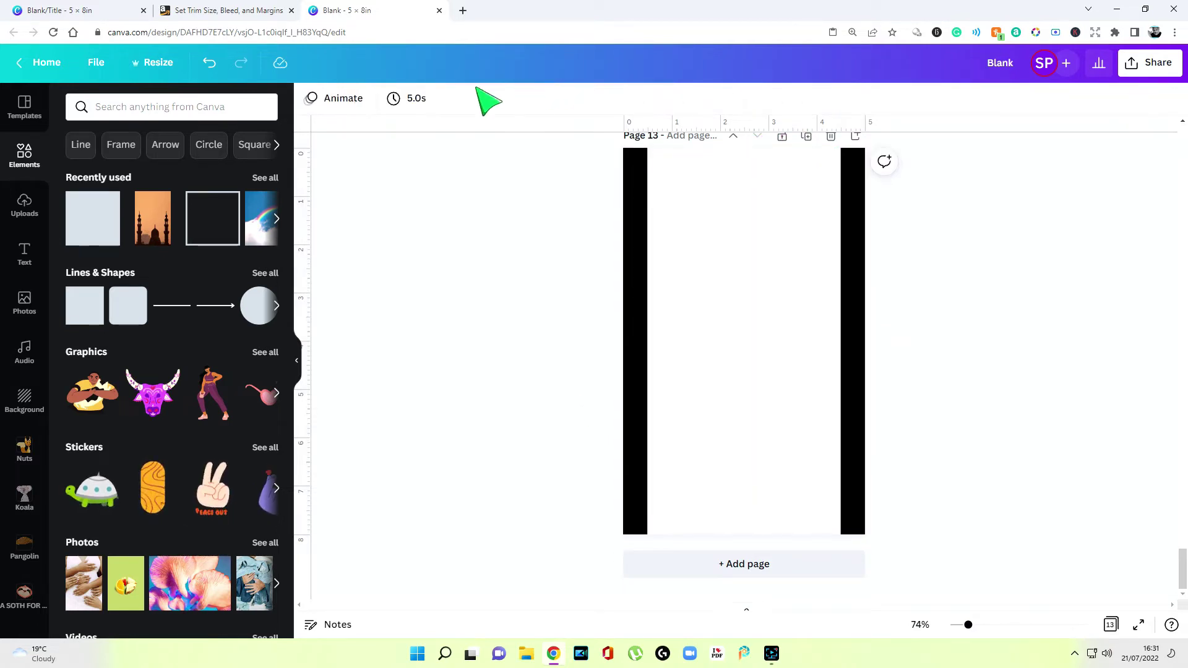
left_click(227, 10)
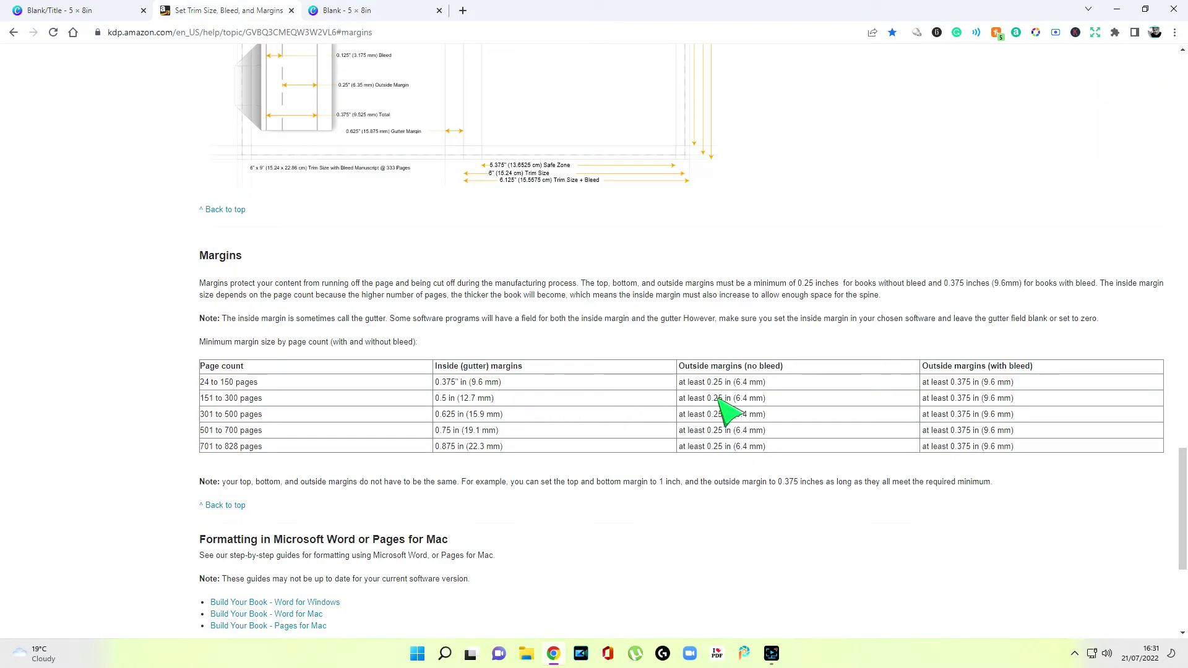
left_click(346, 10)
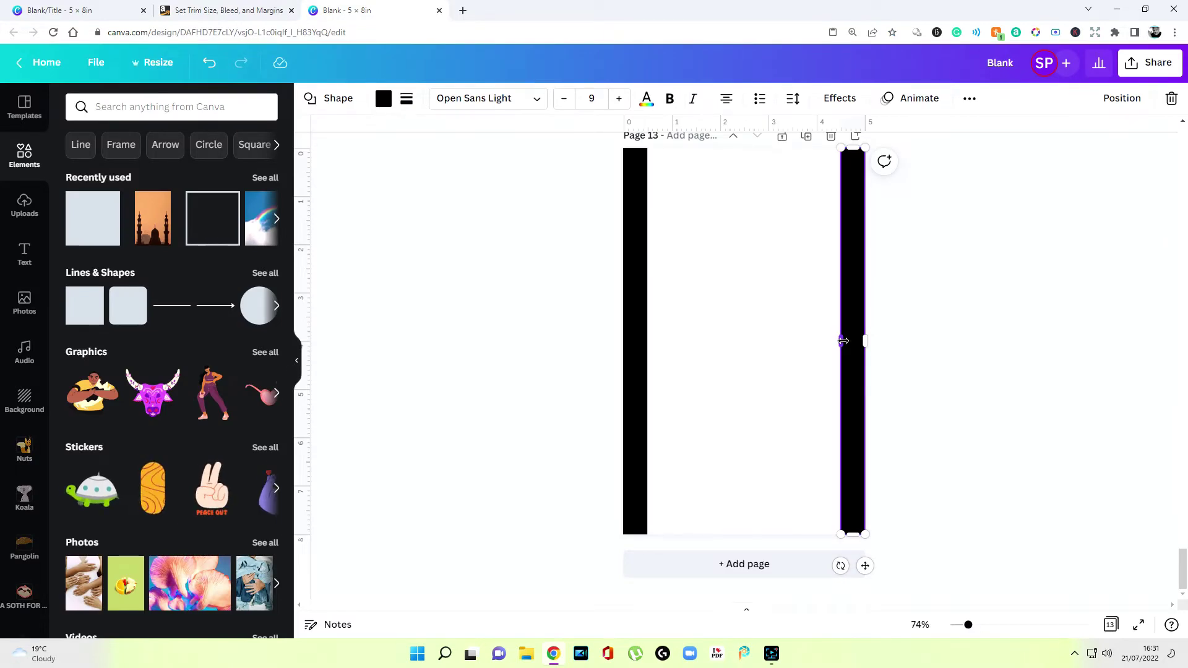
left_click_drag(845, 341, 852, 345)
left_click(976, 341)
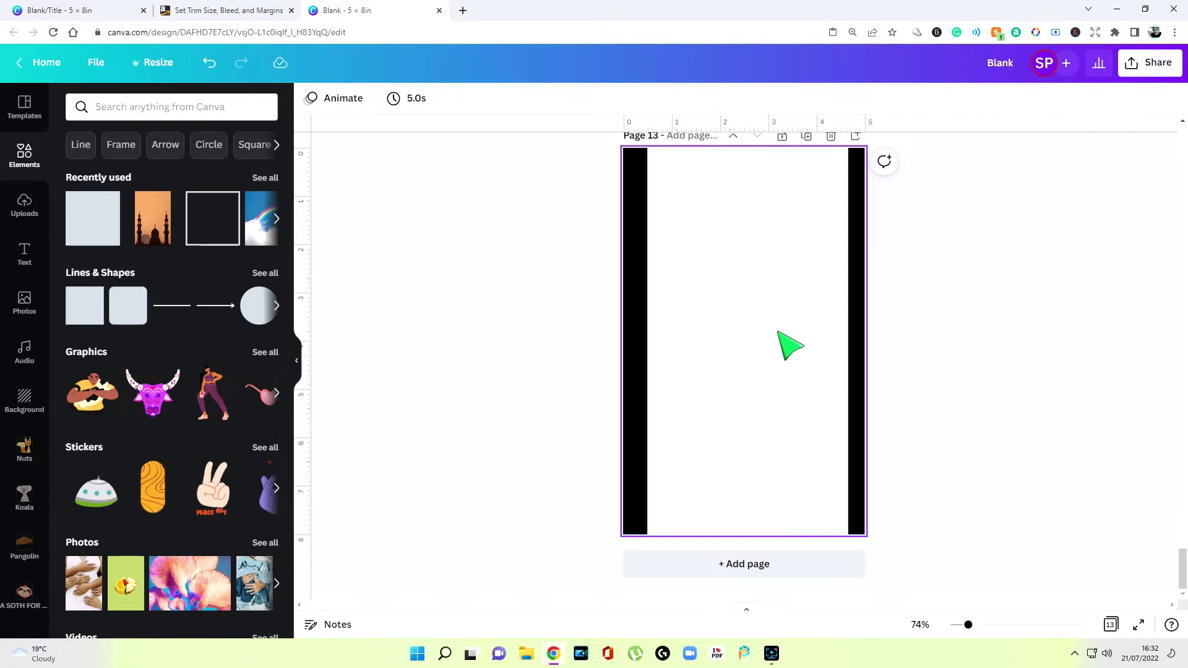
Add page 14 and place a copy of page 13's narrow 0.3 in bar on its left edge
scroll(792, 345, "up", 1)
scroll(792, 345, "down", 3)
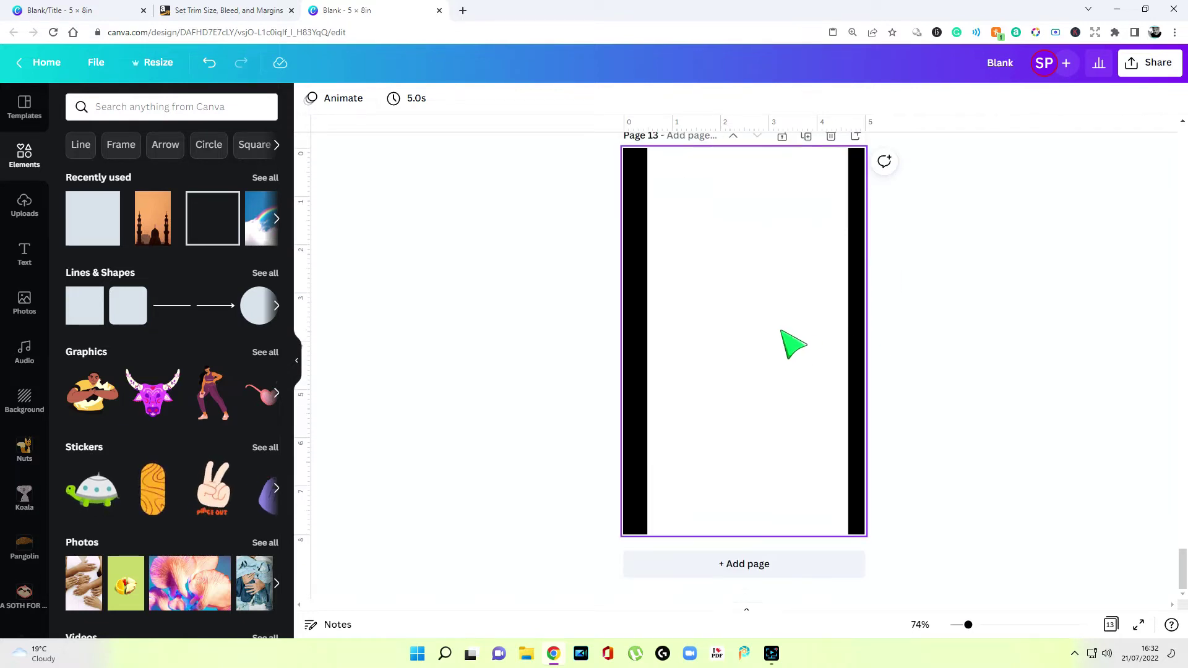
left_click(780, 567)
scroll(1045, 394, "up", 2)
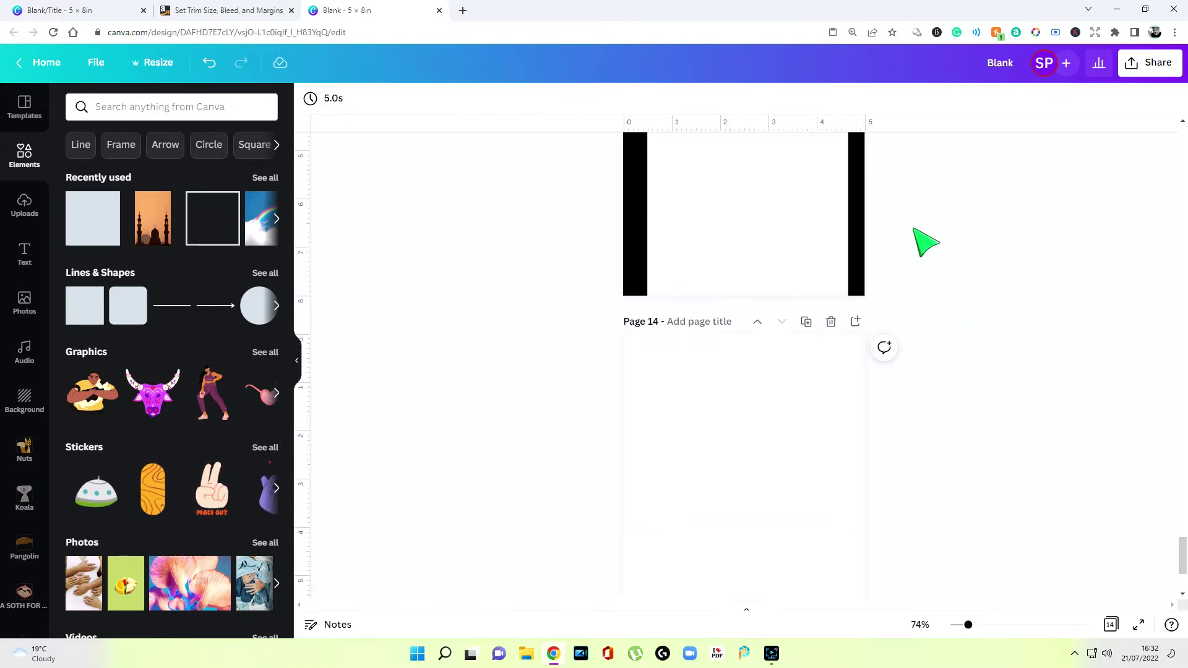
right_click(859, 226)
left_click(902, 241)
left_click(862, 485)
key("ctrl+v")
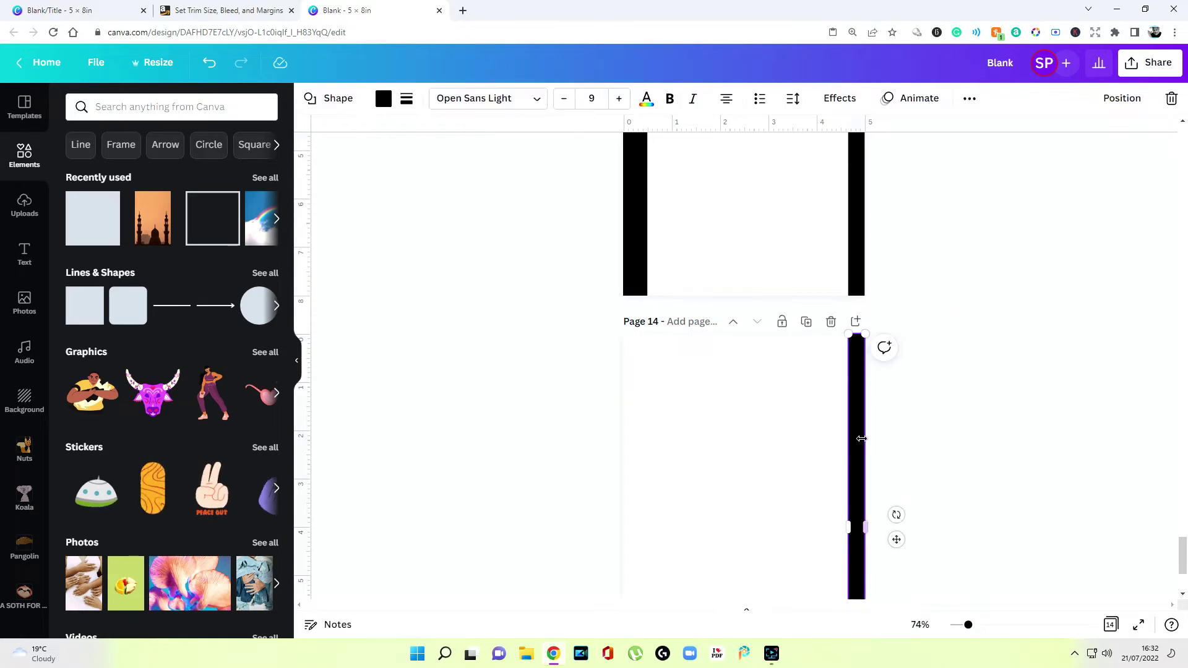
left_click_drag(860, 445, 645, 447)
left_click(947, 432)
Copy page 13's wider 0.5 in left bar onto page 14's right edge
scroll(947, 432, "down", 3)
scroll(711, 358, "up", 5)
left_click(644, 353)
scroll(745, 398, "down", 4)
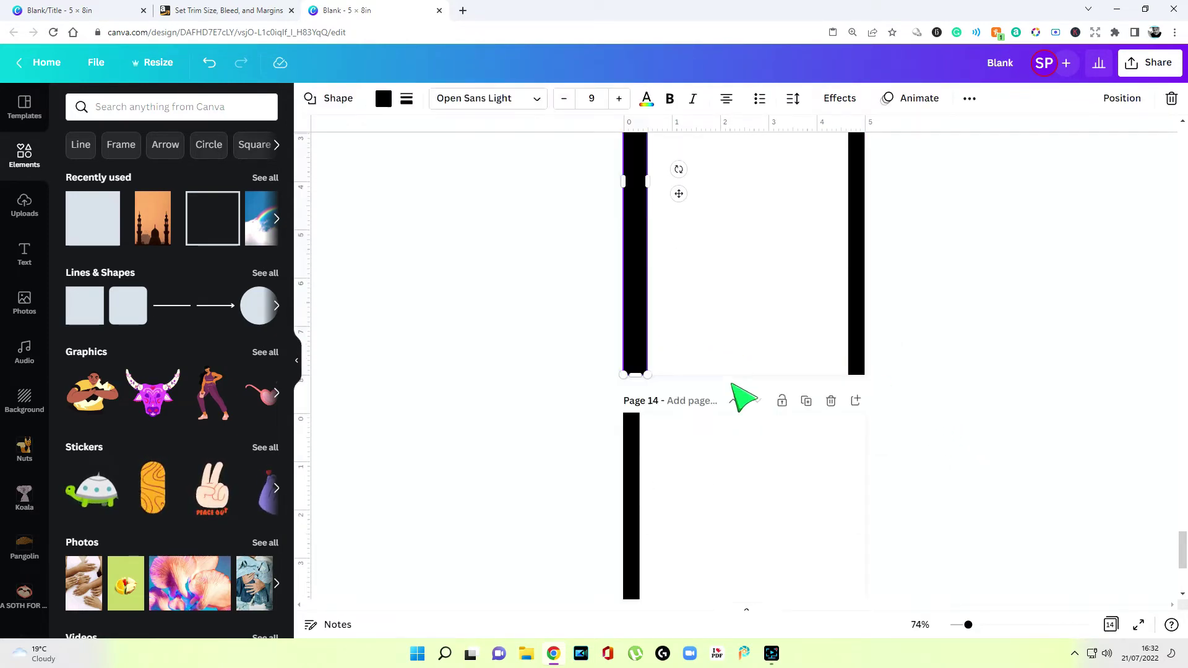
right_click(831, 408)
left_click(872, 454)
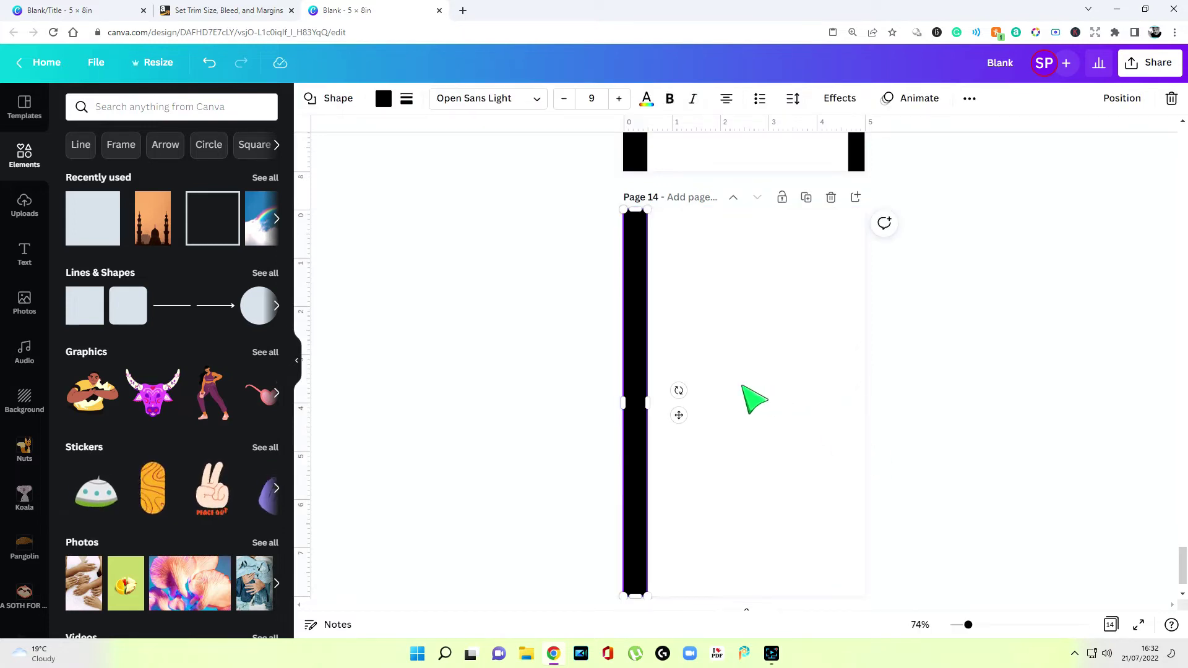
left_click(976, 401)
scroll(972, 399, "up", 5)
scroll(983, 411, "down", 5)
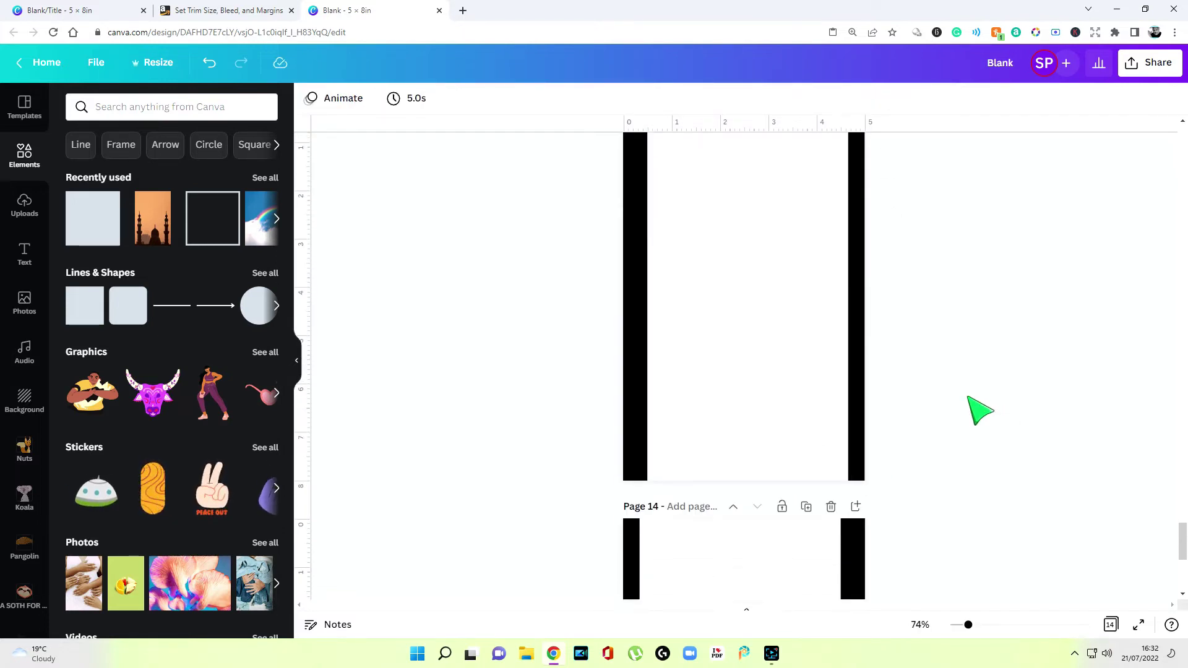
scroll(972, 408, "up", 4)
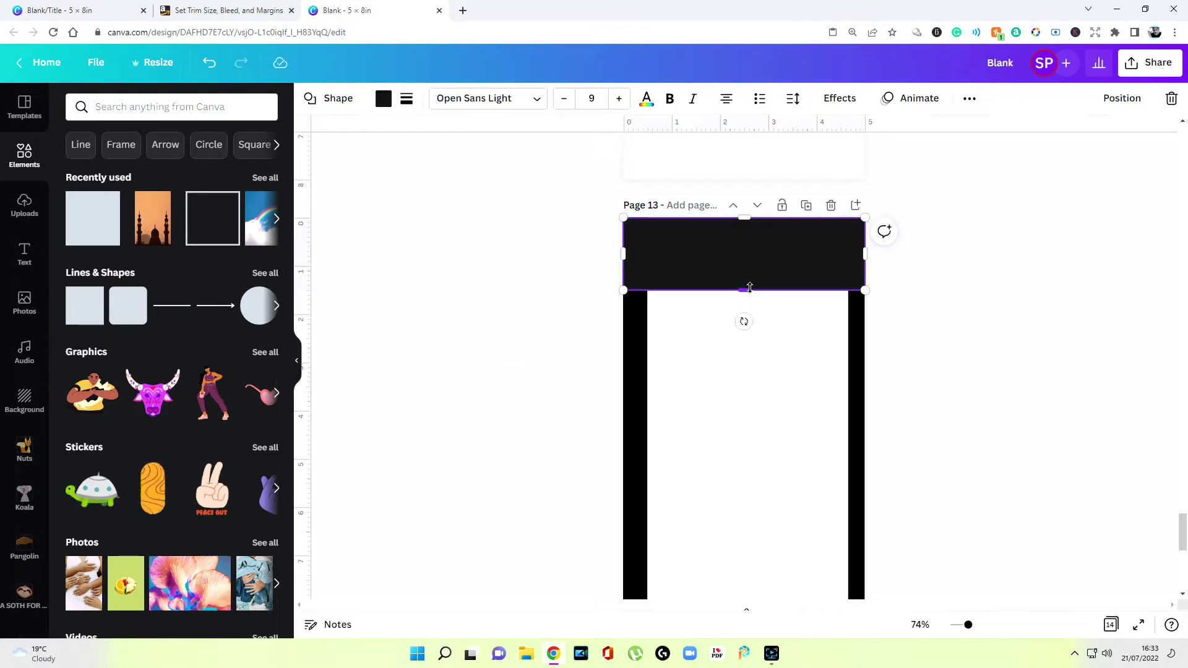
Make page 13's top bar thinner and paste a copy of it onto page 14
left_click_drag(745, 297, 762, 241)
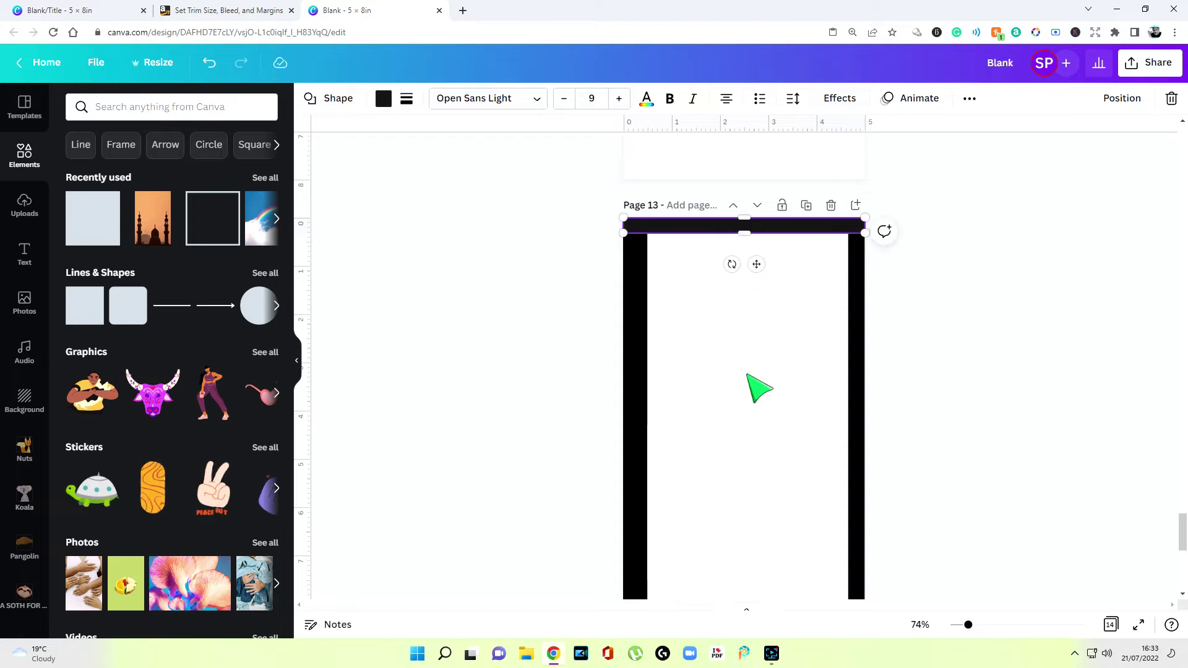
left_click(766, 391)
right_click(796, 240)
scroll(816, 241, "down", 7)
right_click(803, 417)
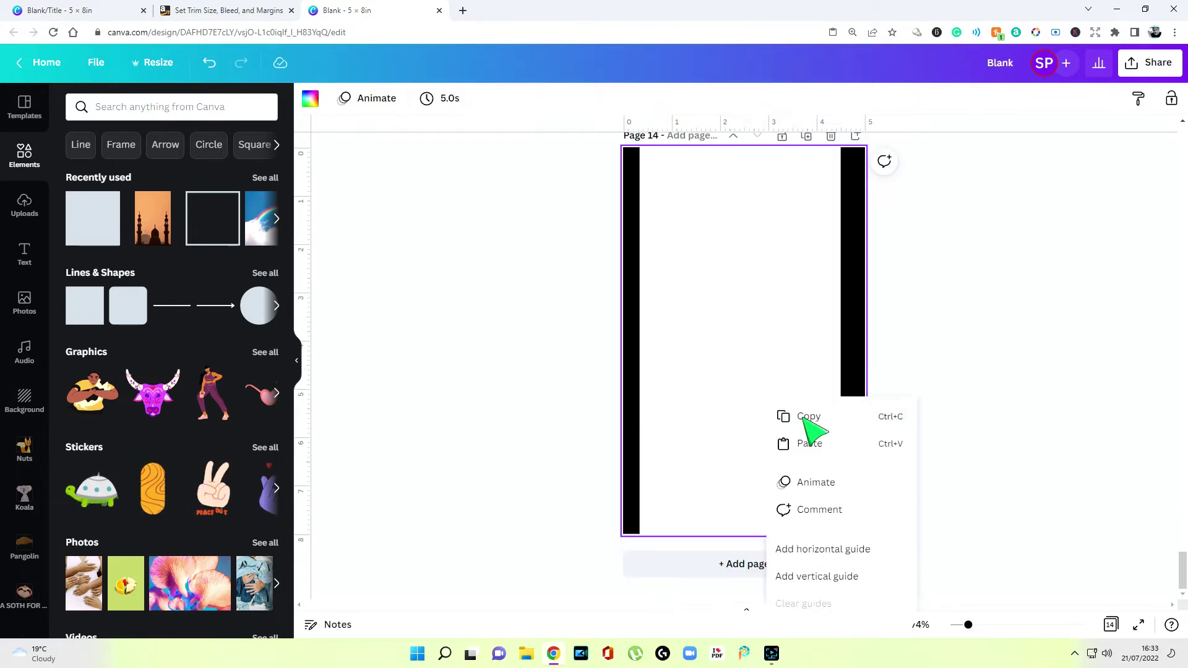
left_click(809, 443)
left_click_drag(785, 159, 787, 523)
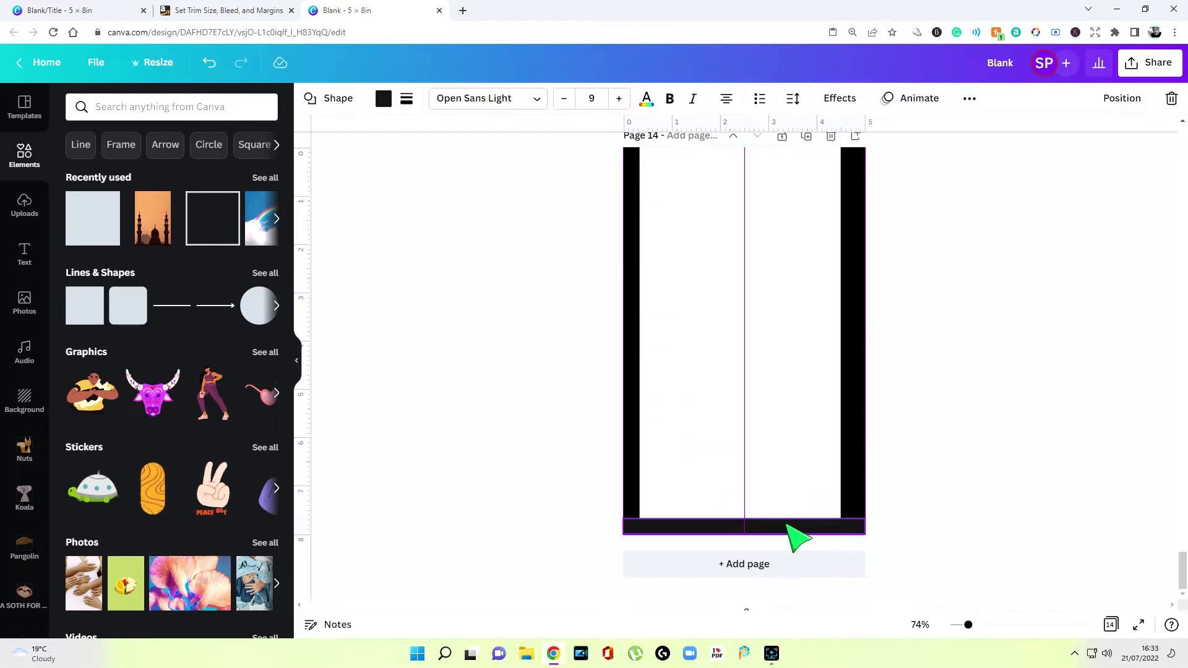
left_click(976, 373)
Copy page 13's bottom bar onto page 14 and delete the misplaced black bar
scroll(976, 374, "up", 5)
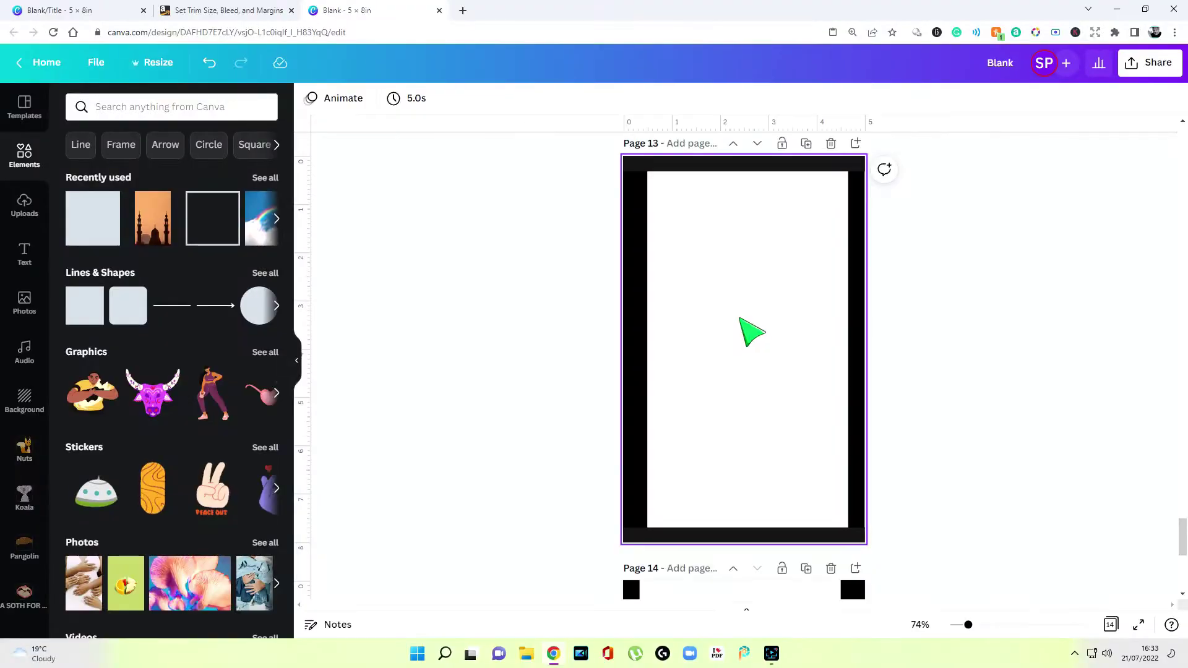
scroll(748, 331, "down", 1)
scroll(746, 326, "down", 3)
right_click(770, 289)
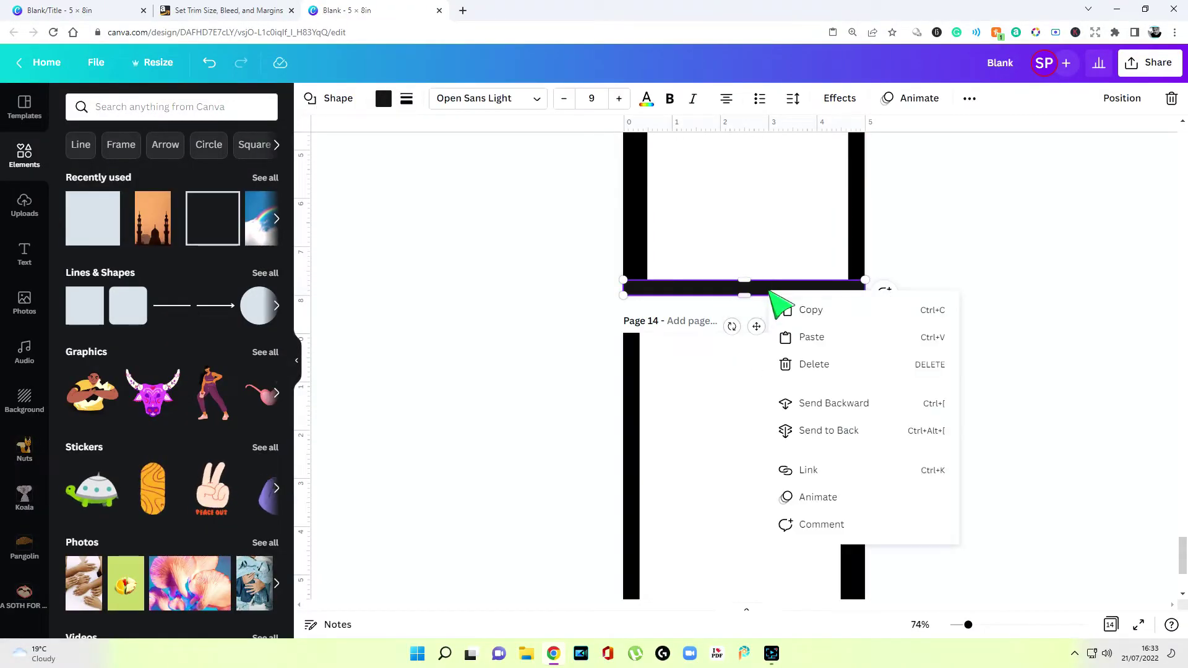
left_click(827, 311)
scroll(785, 371, "down", 3)
right_click(790, 362)
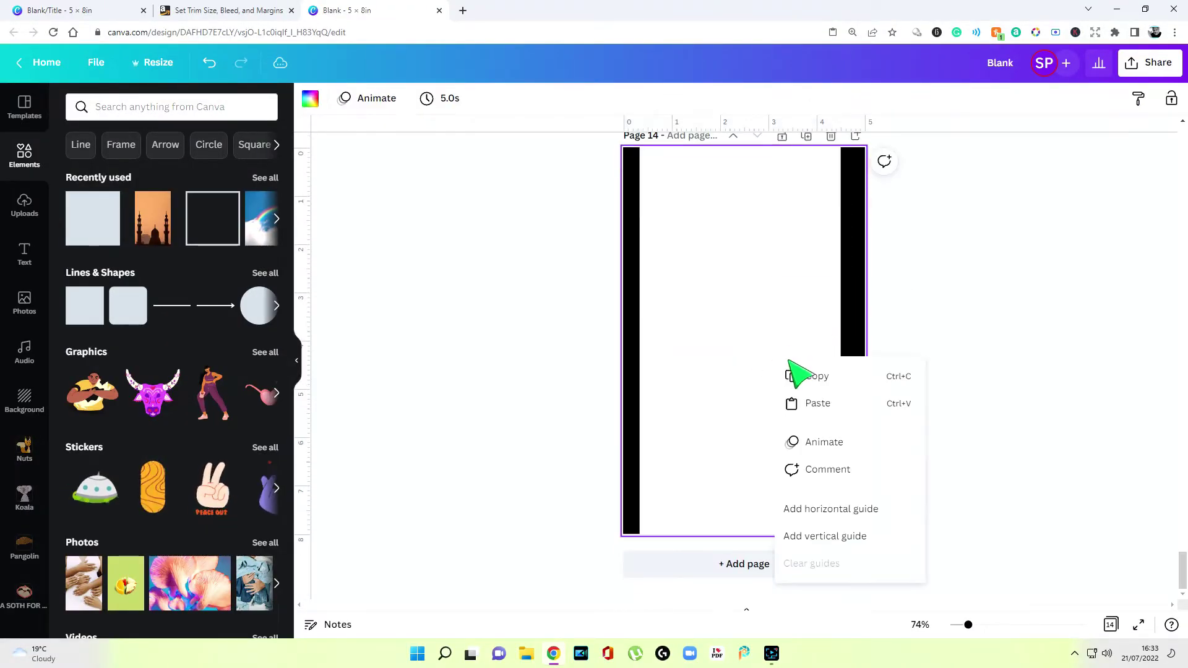
left_click(815, 405)
scroll(781, 427, "up", 3)
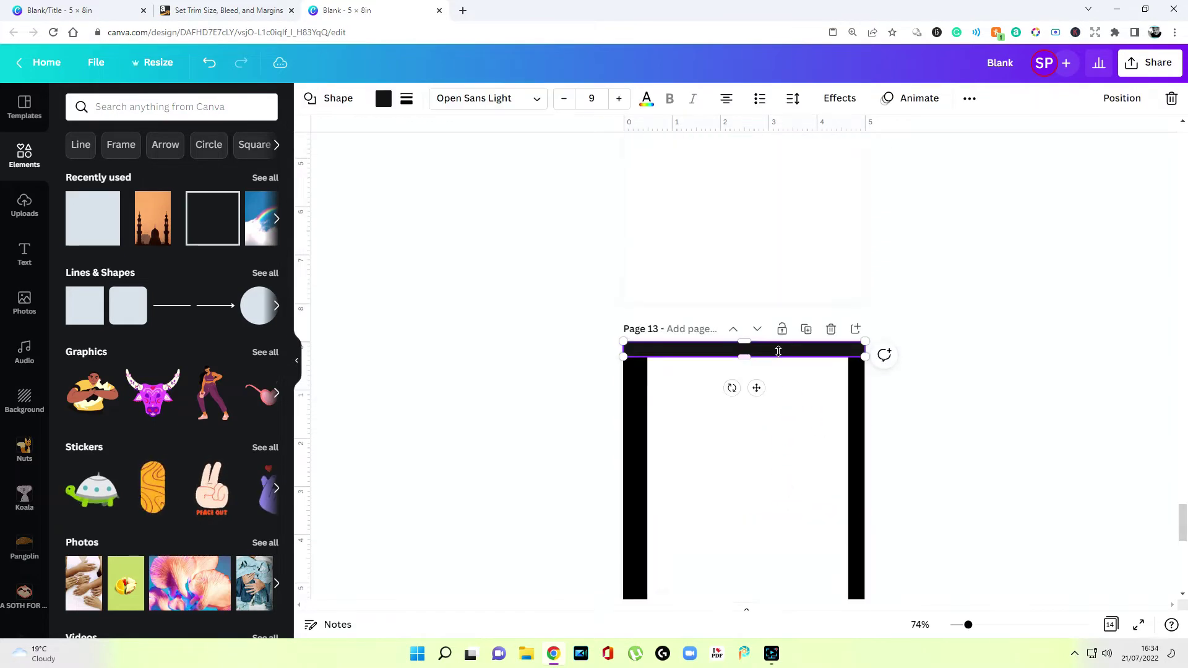
right_click(798, 354)
left_click(804, 421)
right_click(786, 401)
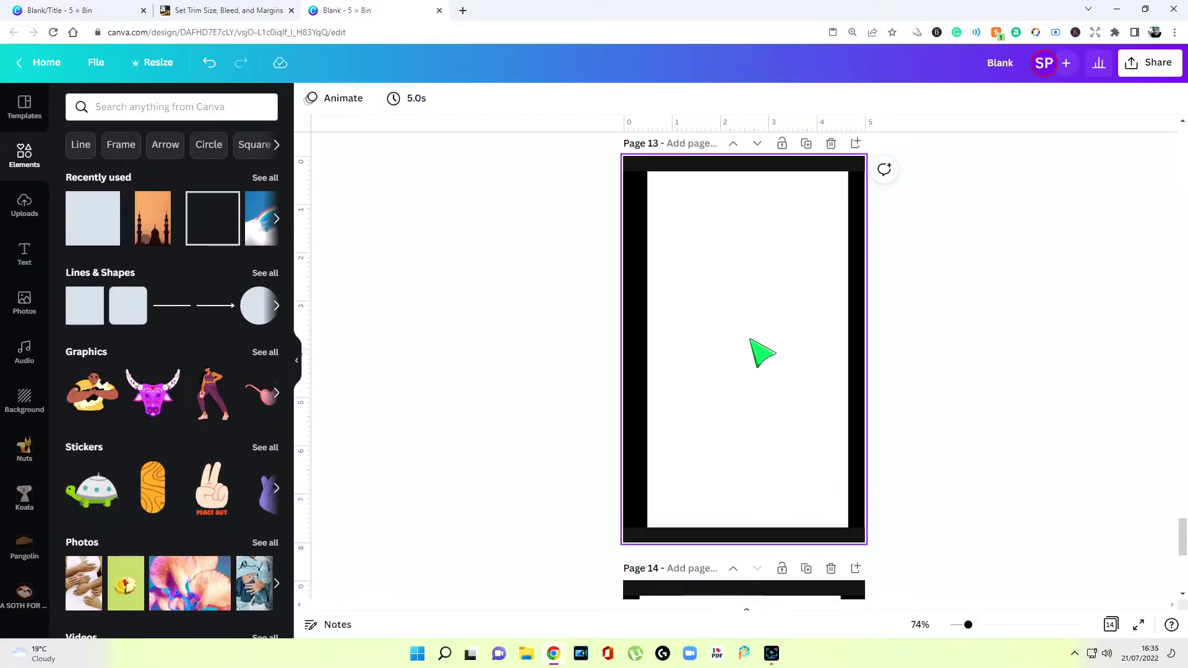
left_click(751, 340)
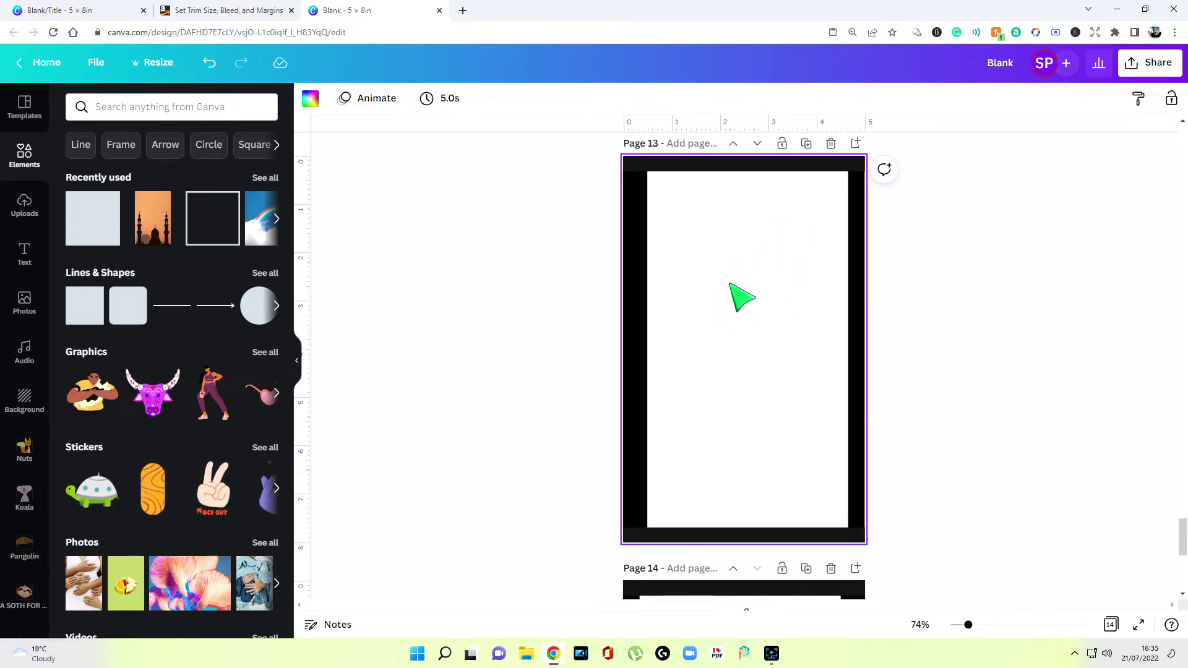
Paste the margins paragraph onto page 13 and resize it to fit between the side bars
right_click(756, 381)
left_click(805, 426)
mouse_move(772, 438)
left_mouse_down()
mouse_move(785, 432)
mouse_move(774, 412)
mouse_move(774, 443)
mouse_move(755, 451)
mouse_move(752, 419)
mouse_move(760, 427)
left_mouse_up()
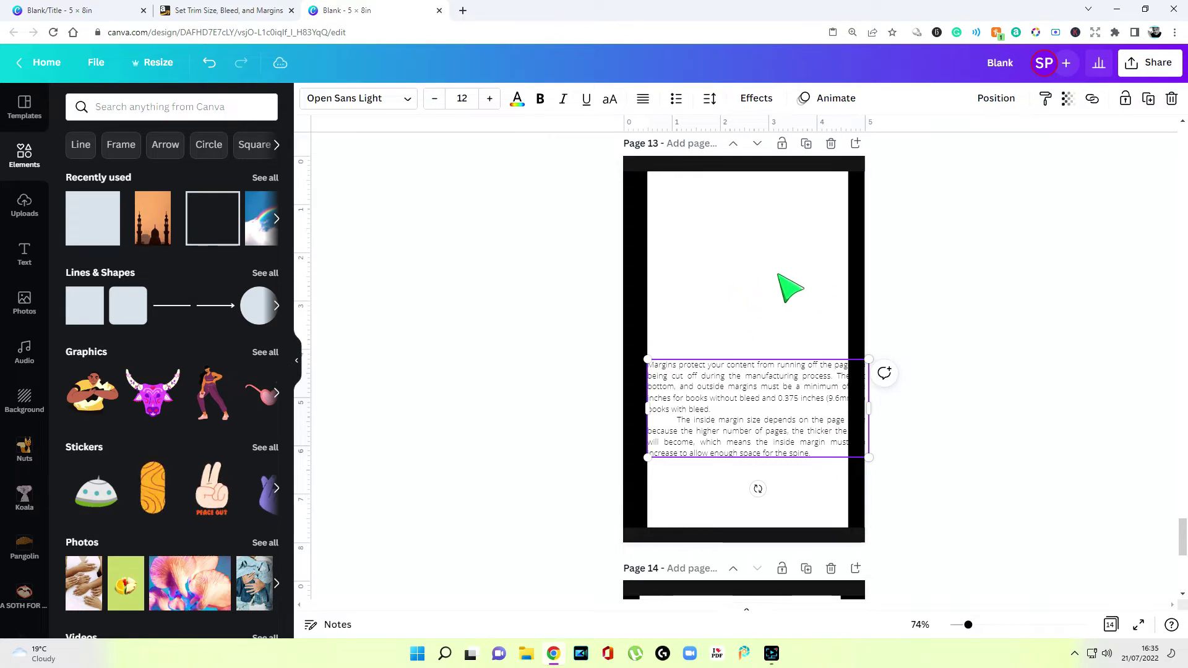
mouse_move(869, 411)
left_mouse_down()
mouse_move(875, 425)
mouse_move(849, 421)
left_mouse_up()
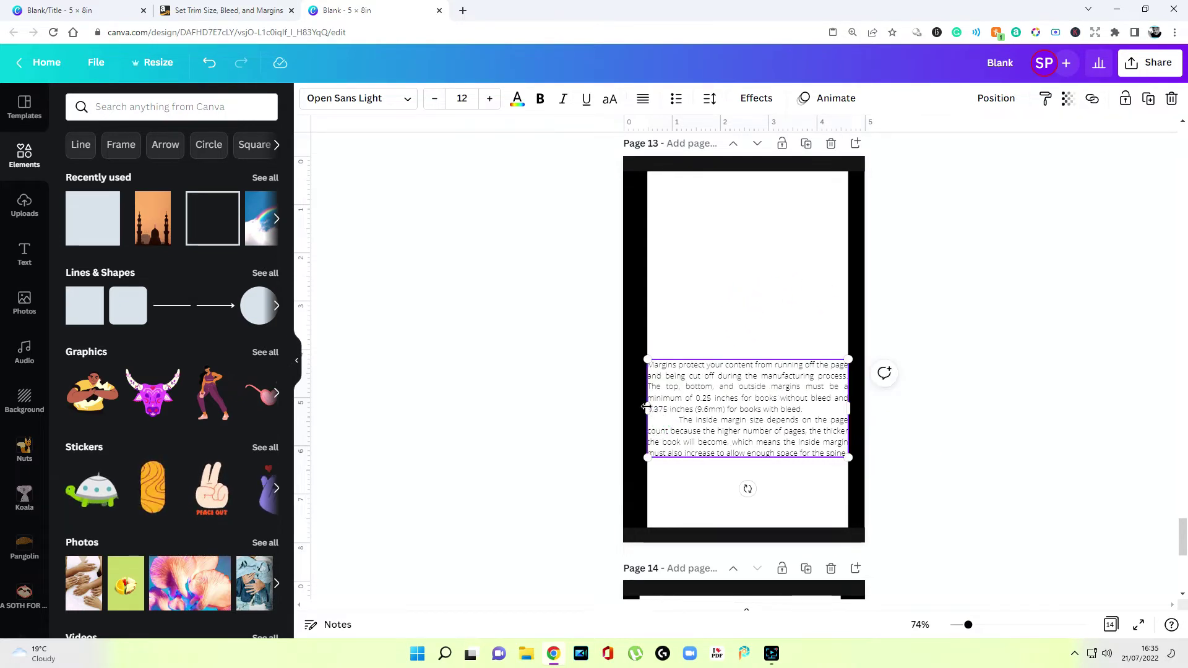
left_click_drag(650, 413, 650, 413)
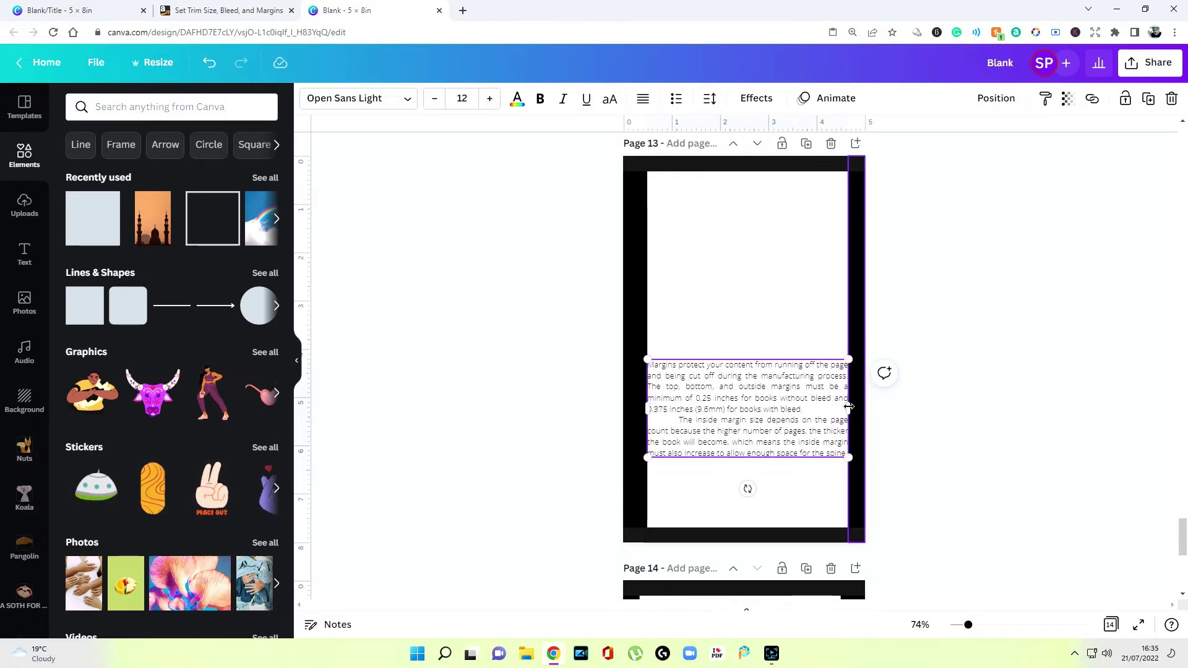
left_click(856, 416)
Add a body-text box and drag it to the bottom of page 13
scroll(557, 371, "up", 1)
left_click(24, 253)
left_click(123, 249)
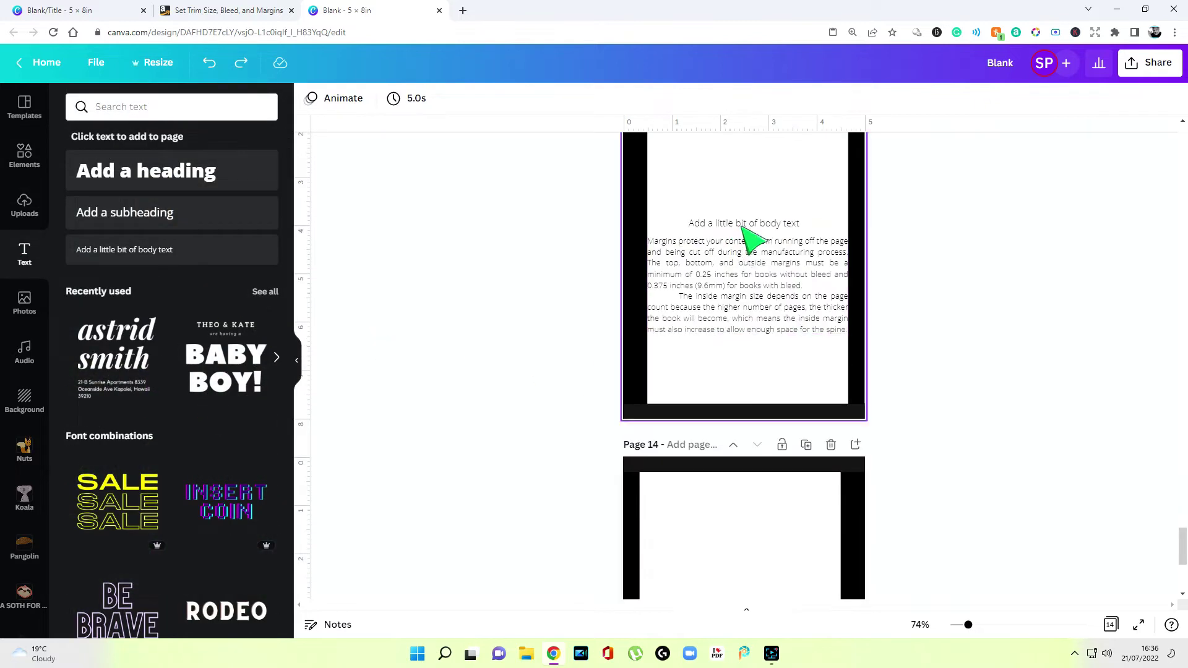
left_click_drag(751, 238, 850, 407)
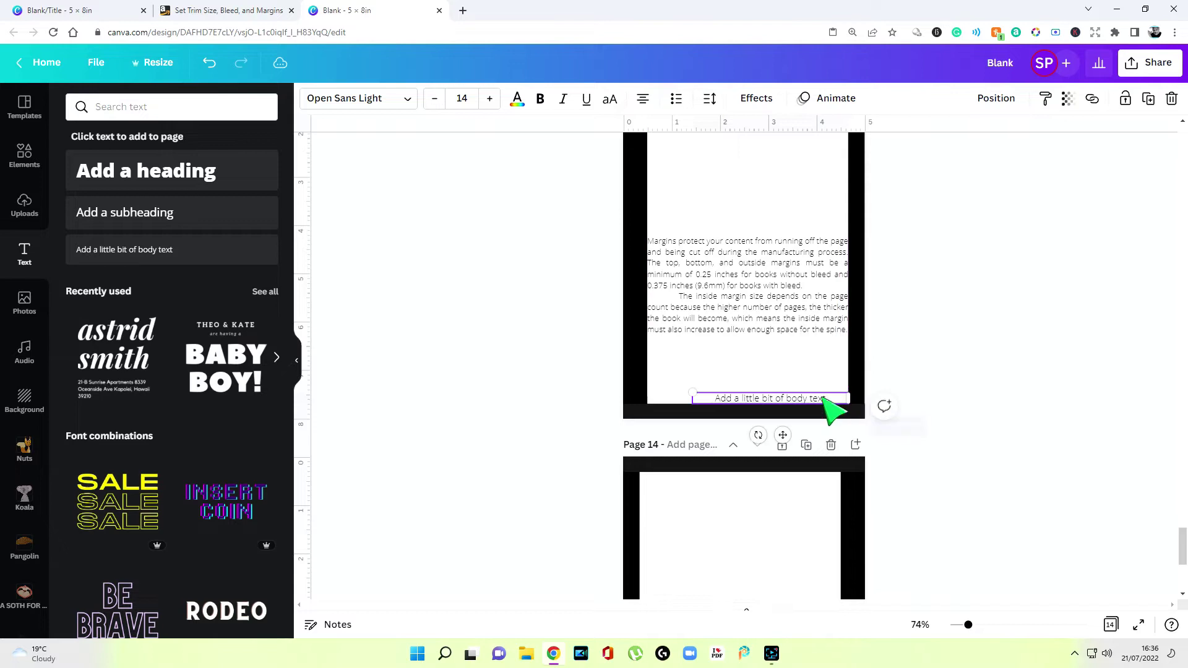
Widen the footer box and replace its placeholder text with the page number 1
left_click_drag(691, 398, 647, 399)
left_click_drag(649, 399, 803, 401)
type("1")
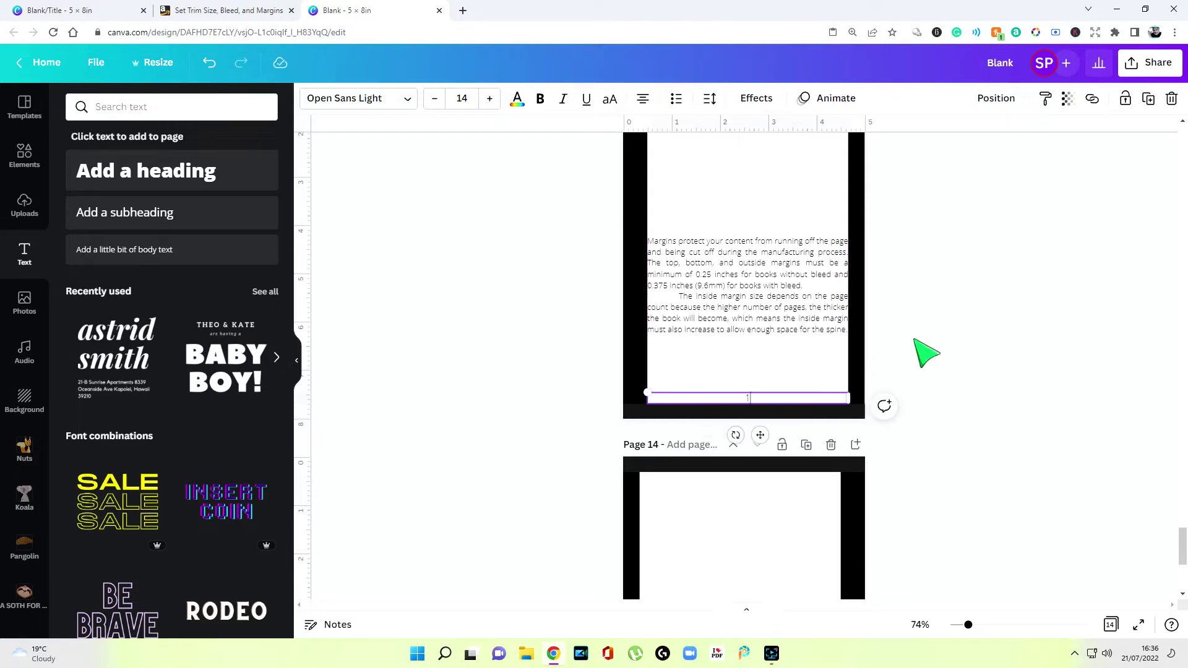
left_click(931, 348)
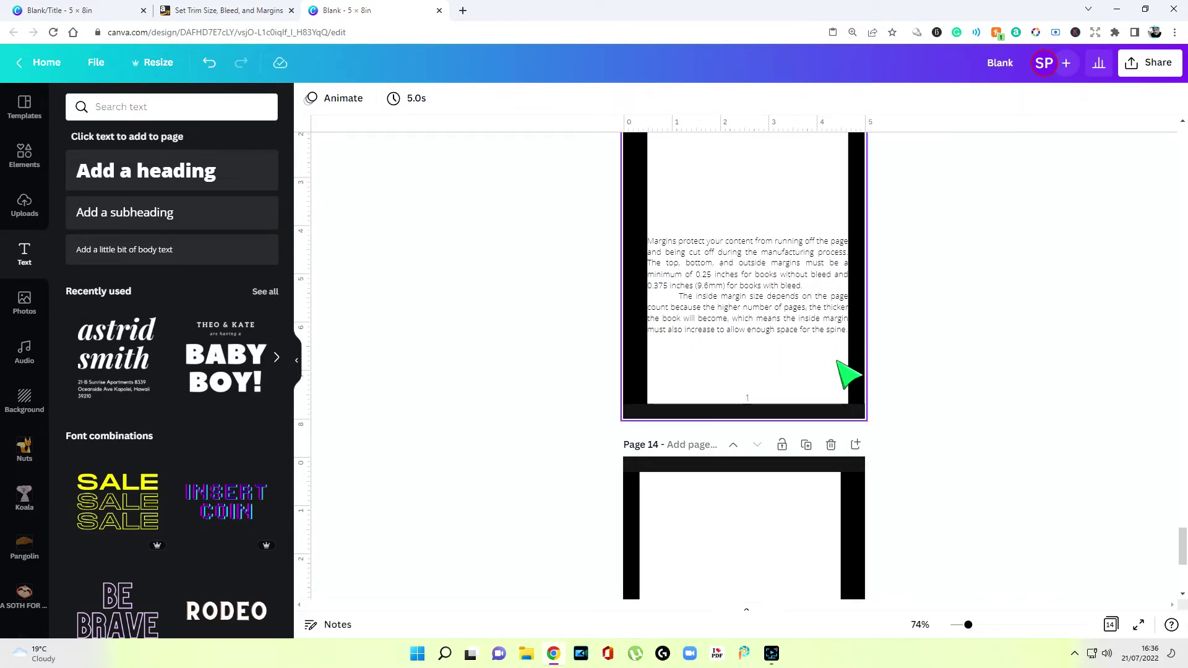
Reduce the page number's font size to 10
left_click(759, 396)
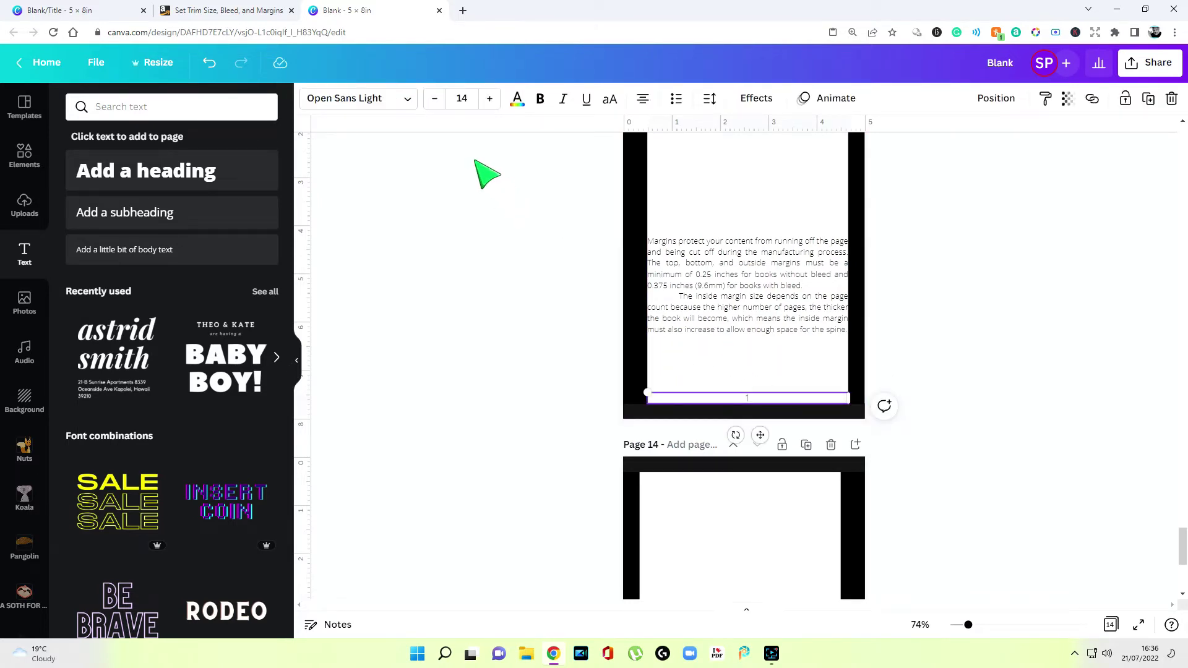
left_click(435, 100)
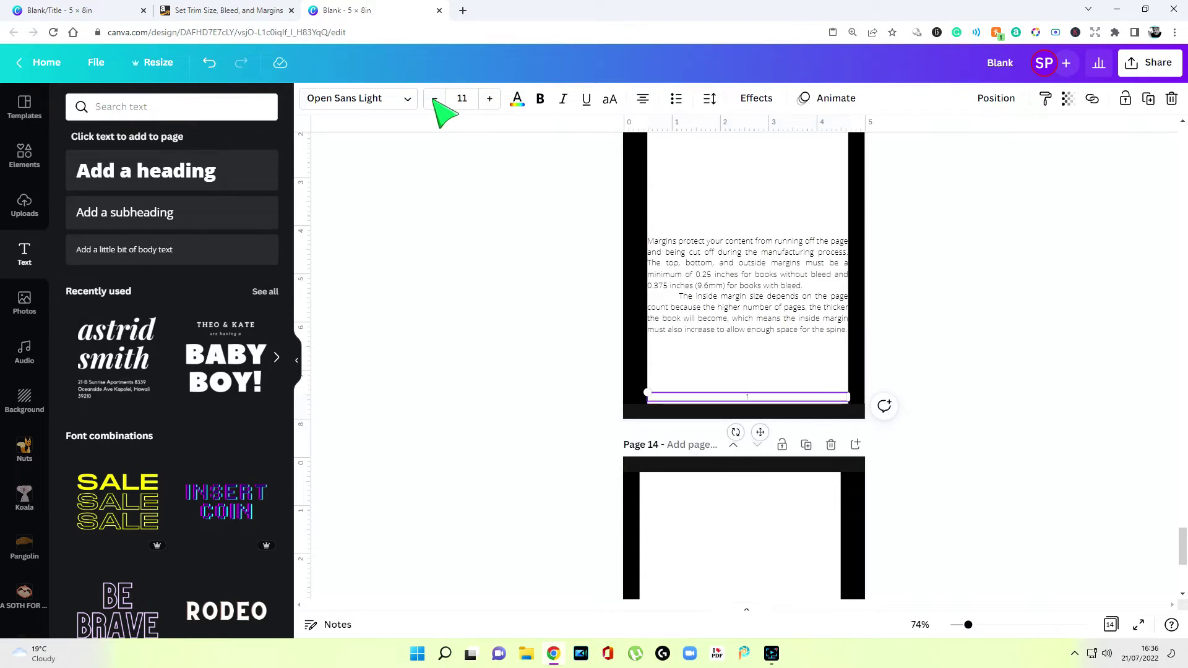
left_click(435, 100)
left_click(791, 404)
left_click(779, 398)
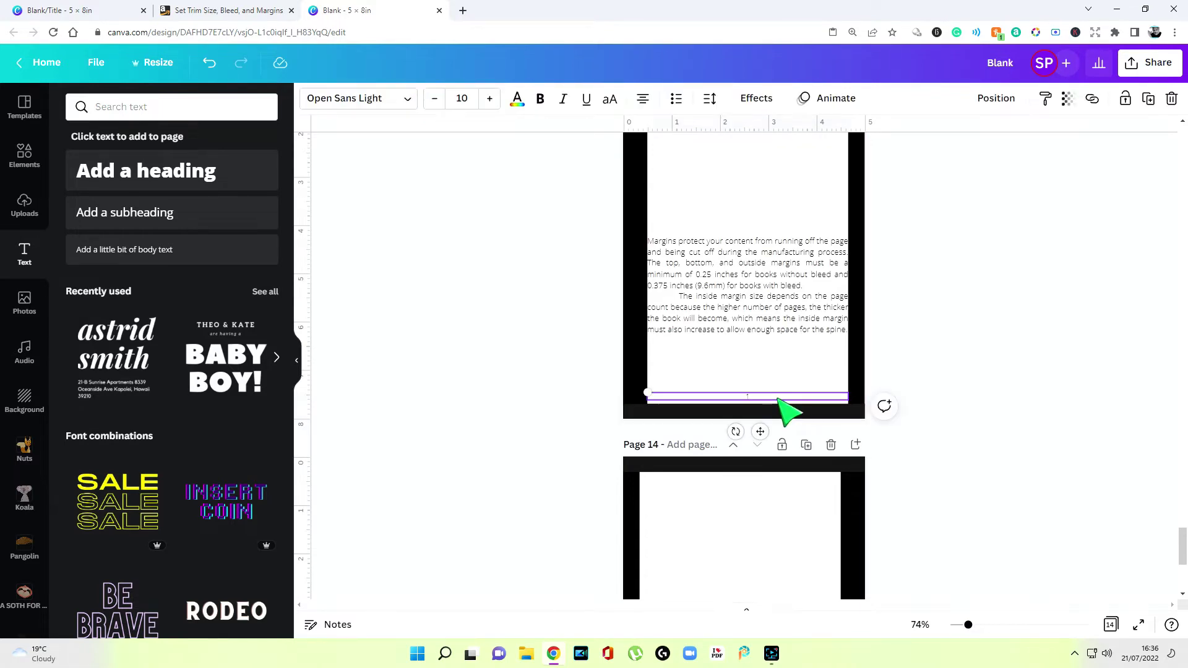
left_click(863, 344)
Select the margins paragraph to compare its text size
left_click(751, 293)
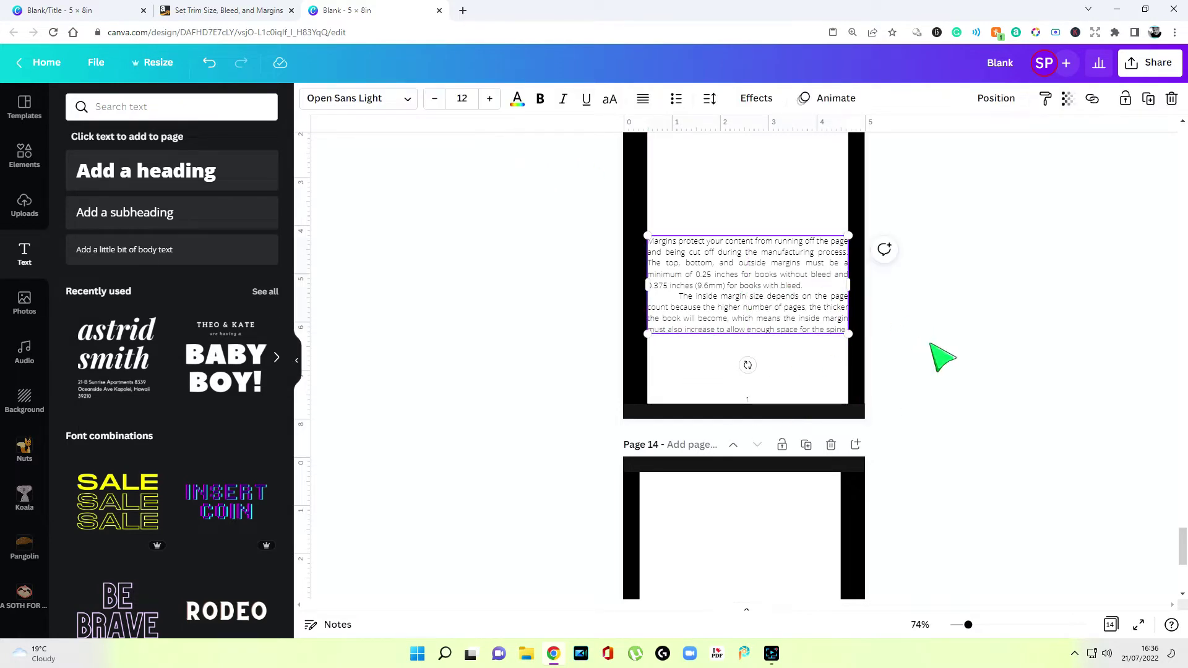
left_click(986, 348)
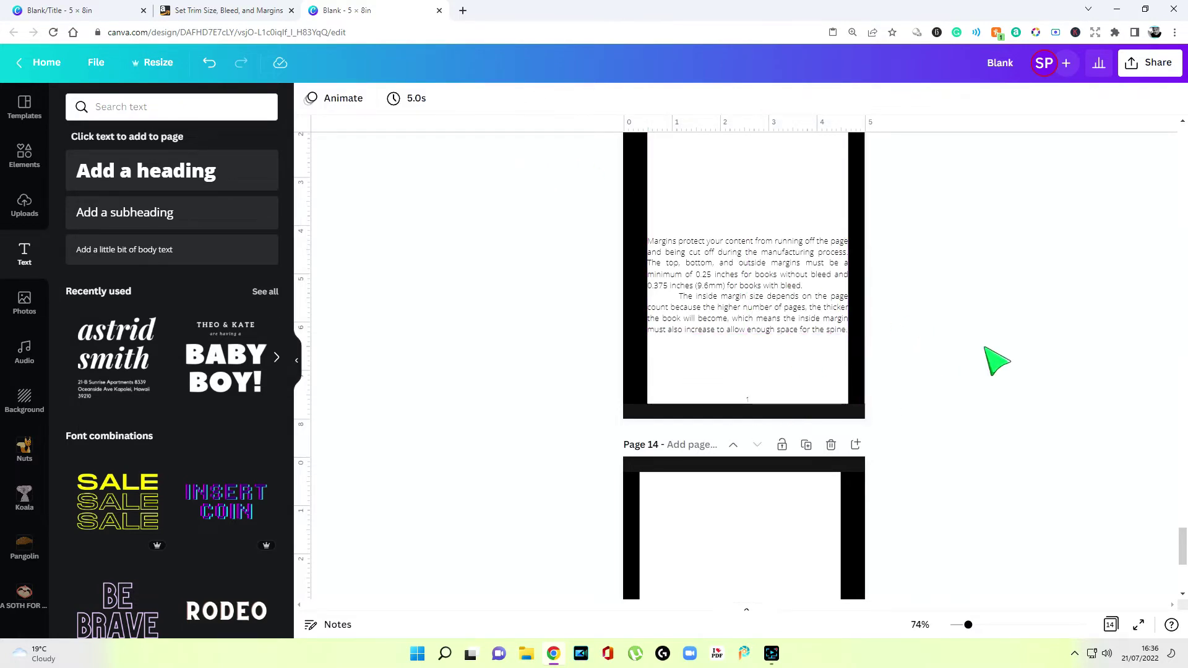
left_click(755, 318)
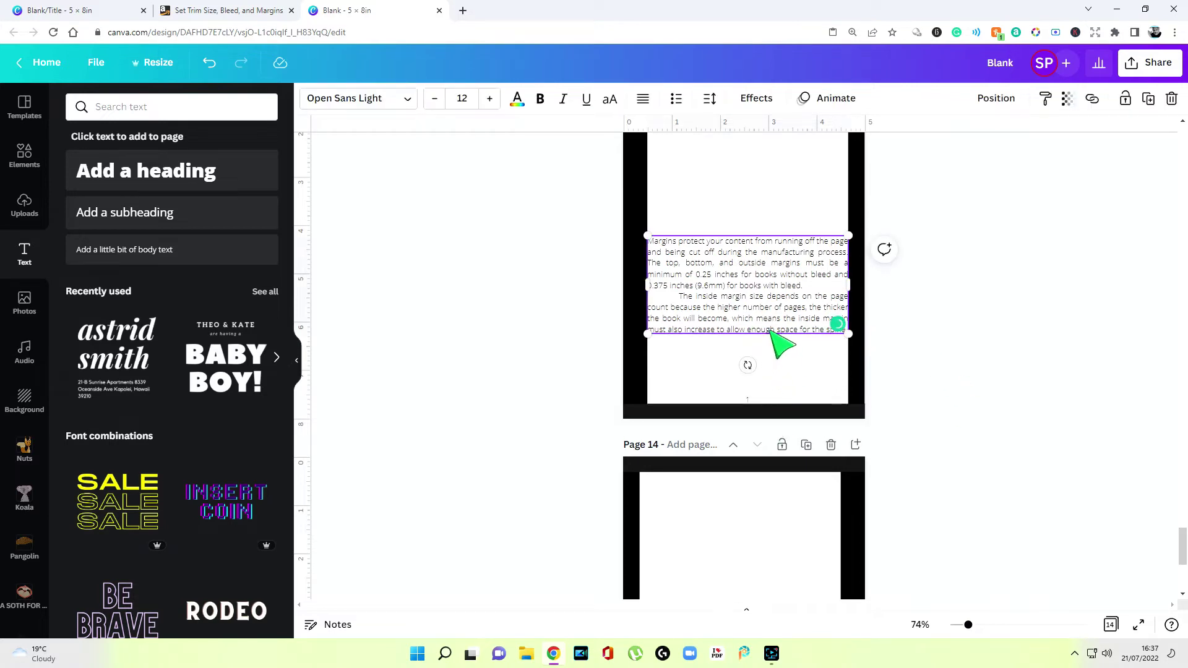
left_click(24, 156)
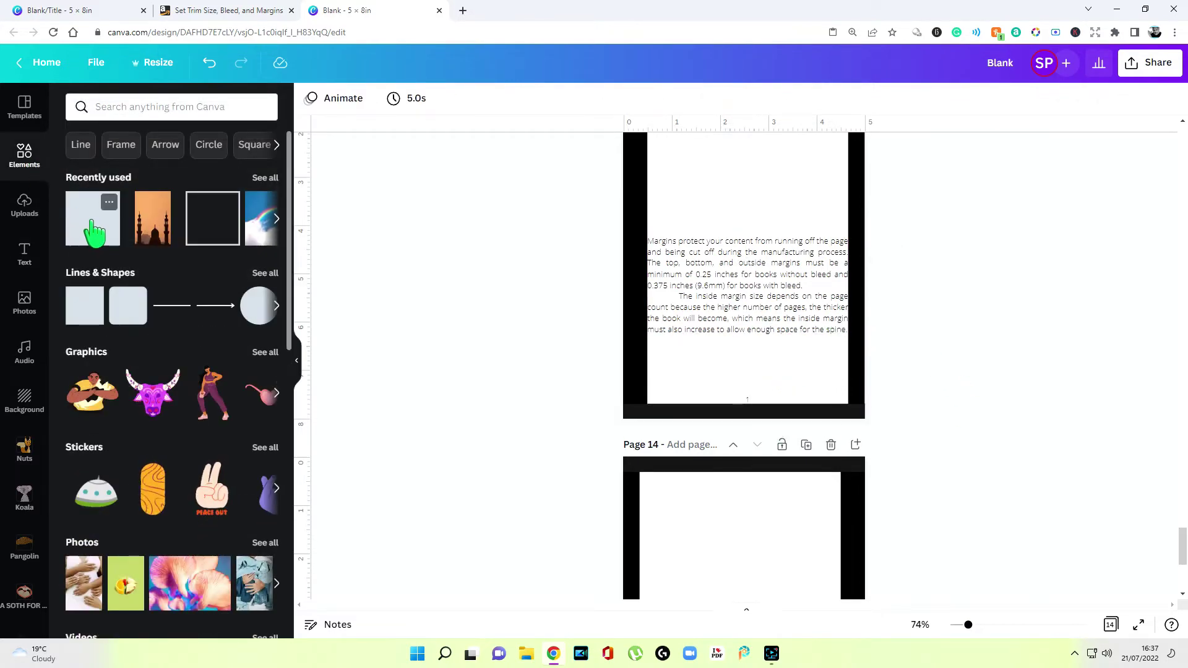
Add a thin black footer strip at page 13's bottom and paste a copy onto page 14
left_click(265, 176)
left_click_drag(257, 186, 847, 362)
left_click_drag(747, 296, 762, 393)
left_click(914, 351)
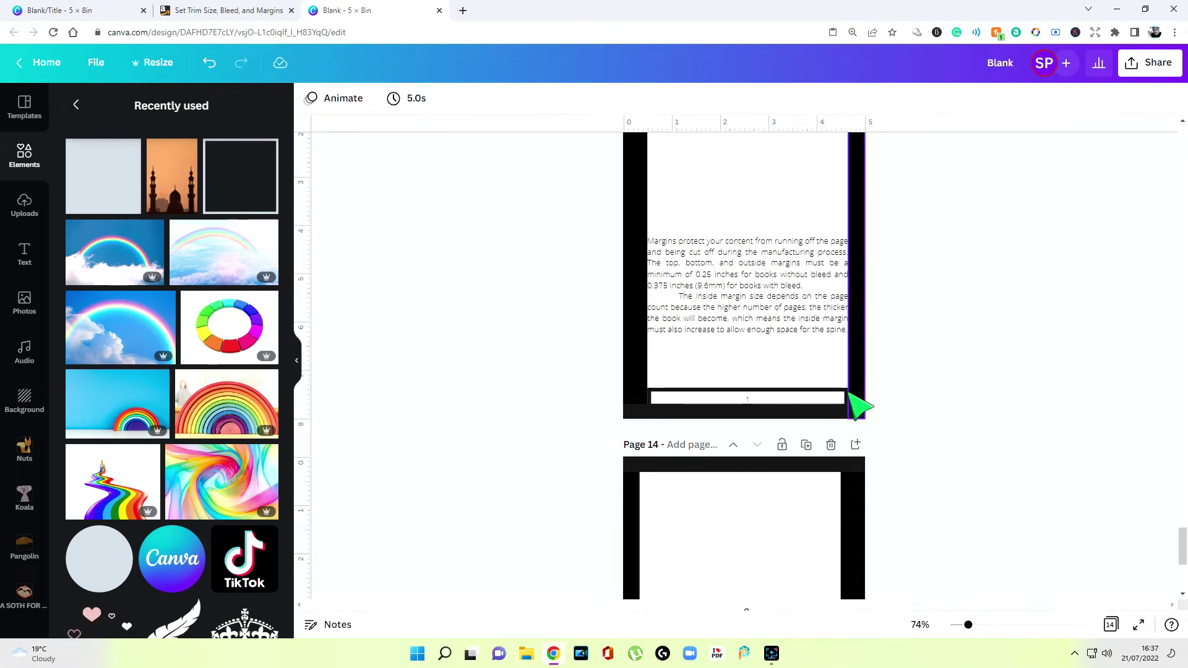
scroll(849, 403, "down", 5)
left_click(853, 429)
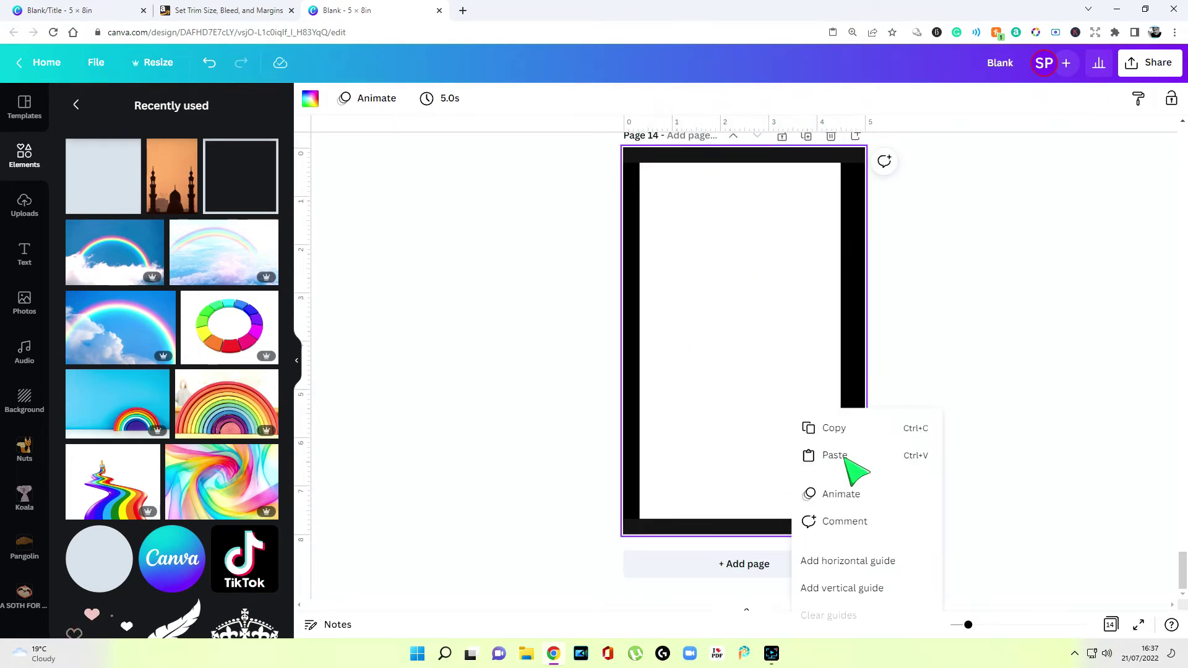
left_click(841, 458)
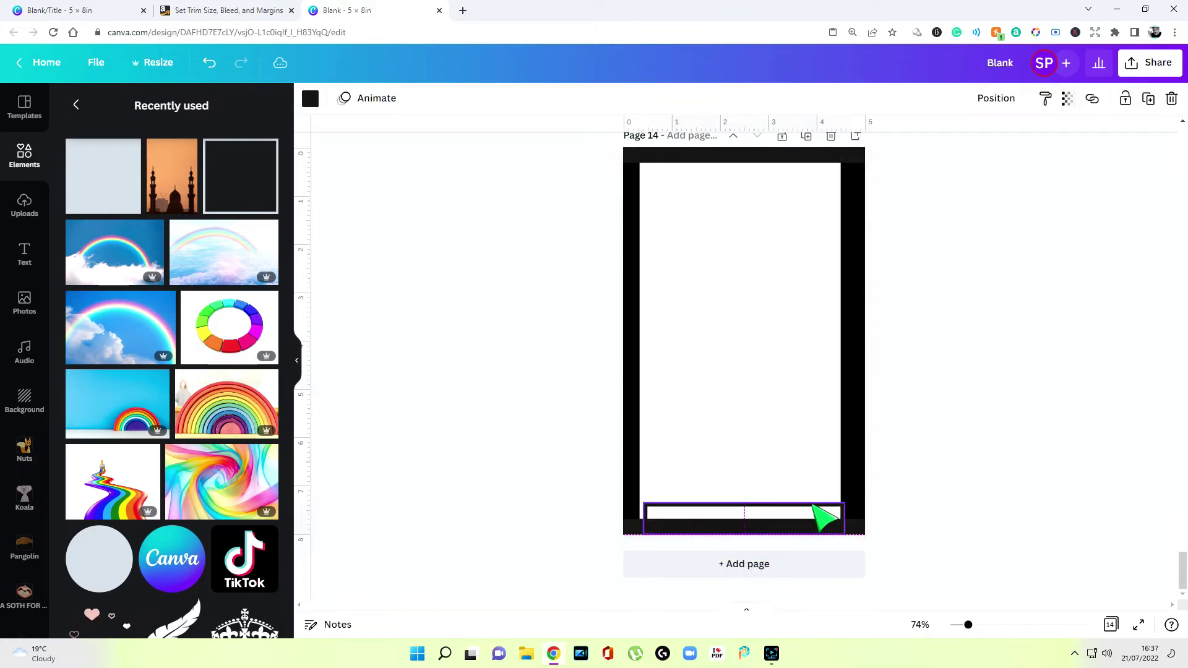
left_click(949, 430)
scroll(949, 429, "up", 3)
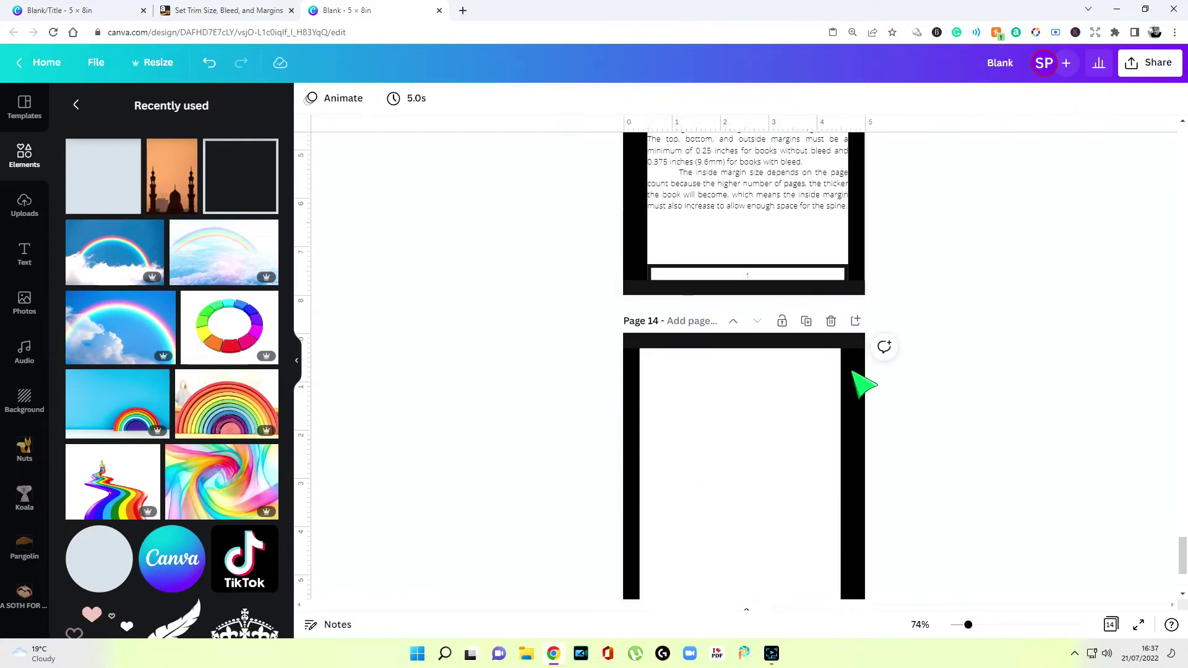
Copy page 13's page-number box onto page 14 and align it with the bottom margin
right_click(765, 278)
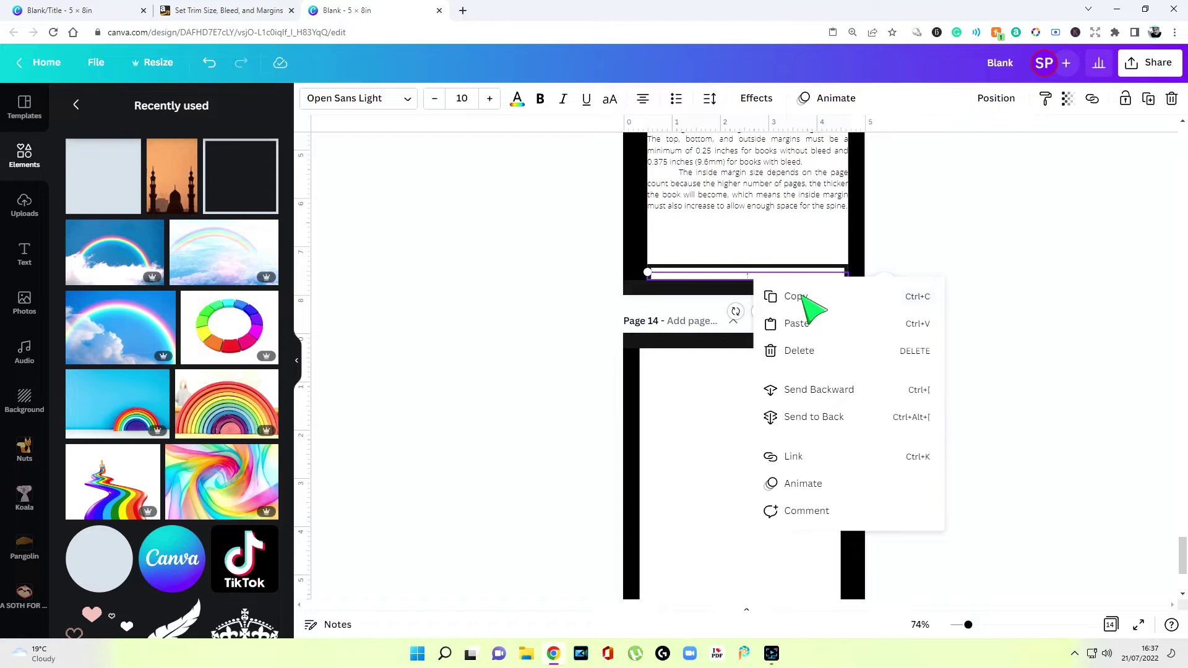
left_click(803, 296)
scroll(809, 310, "down", 3)
right_click(768, 412)
left_click(811, 455)
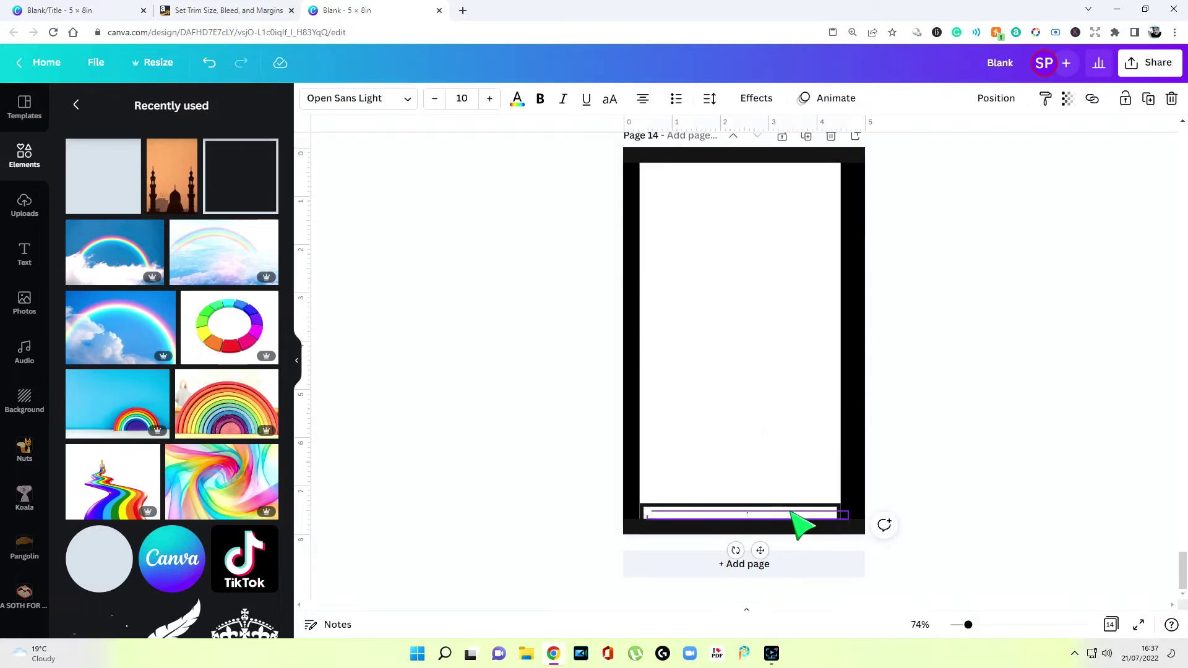
left_click_drag(789, 516, 783, 513)
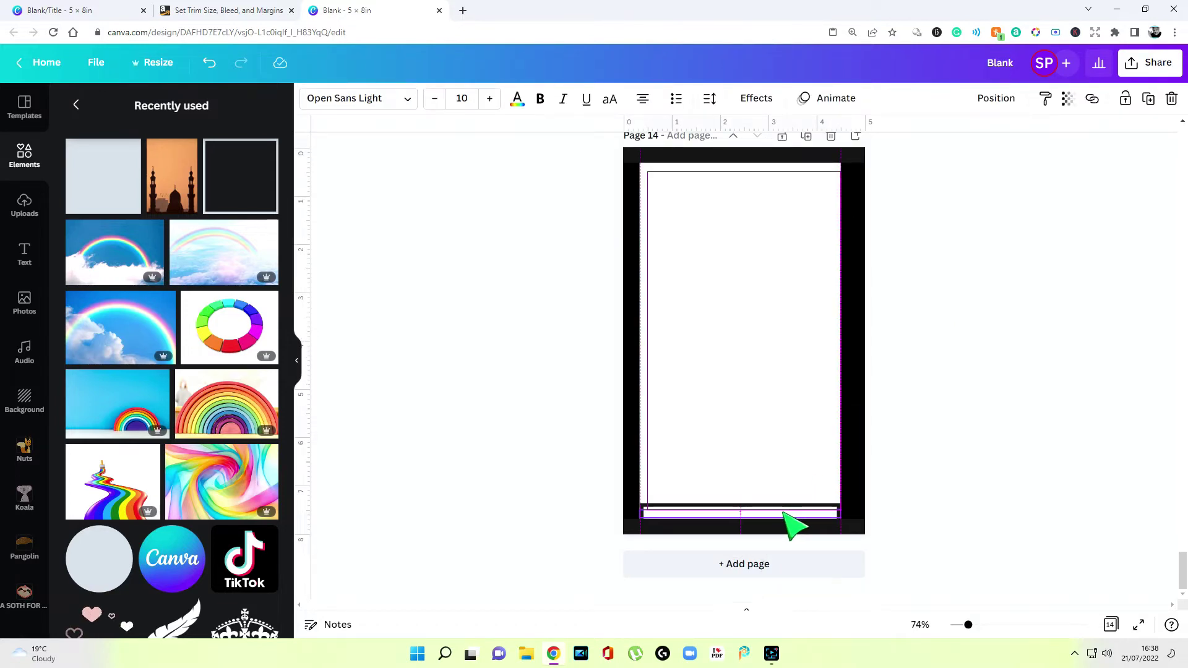
left_click(986, 451)
scroll(987, 451, "up", 6)
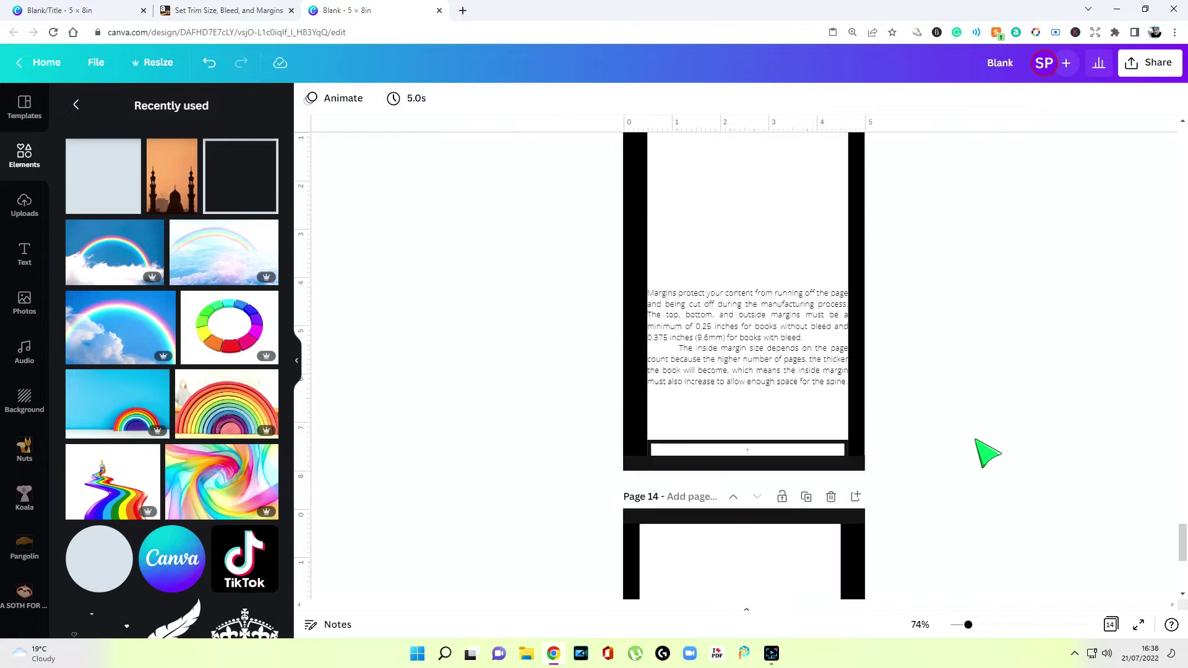
Add the astrid smith text template and move it to the top of page 13
scroll(986, 453, "down", 3)
scroll(986, 453, "up", 4)
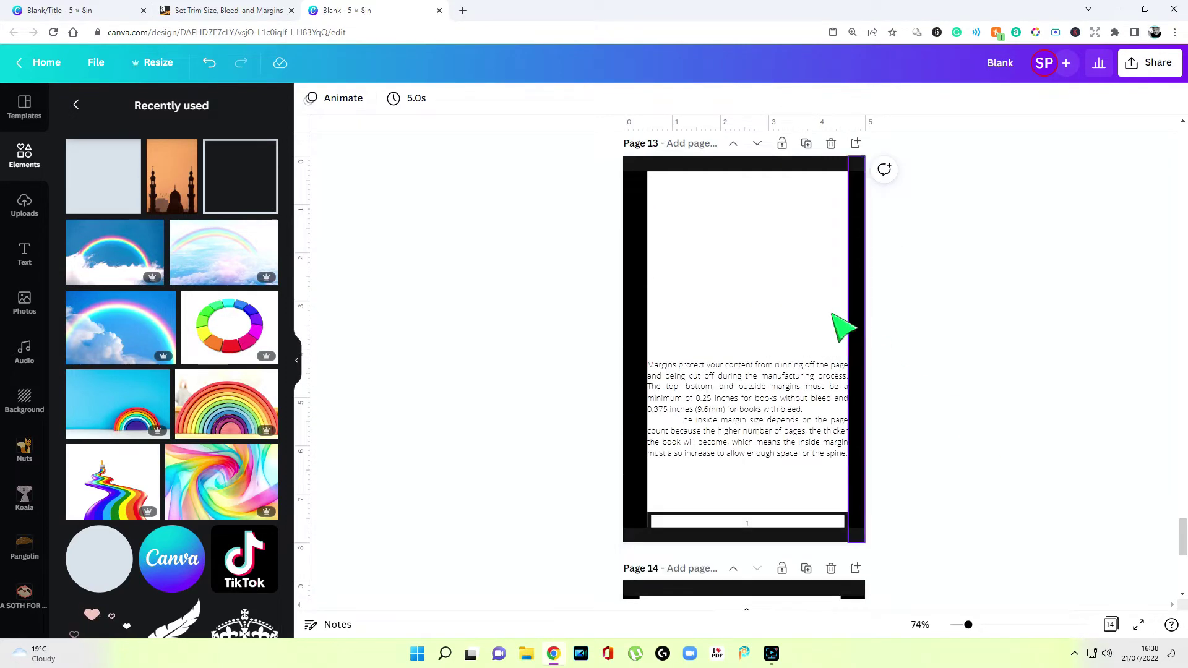
left_click(746, 274)
left_click(299, 361)
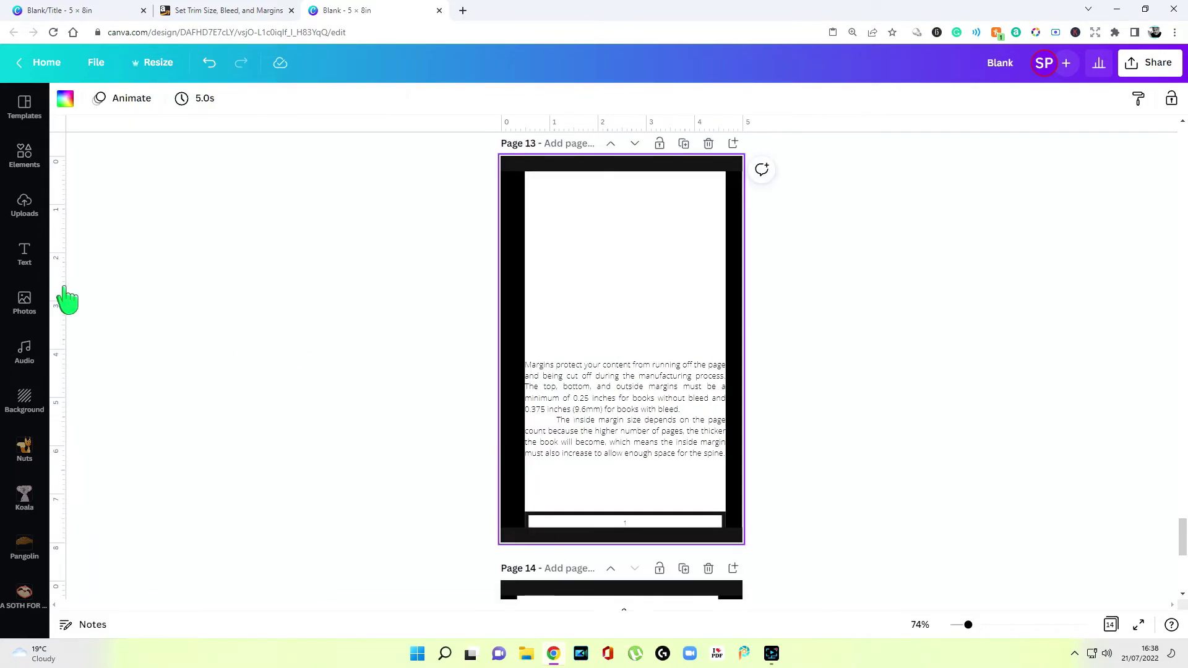
left_click(25, 253)
left_click(267, 293)
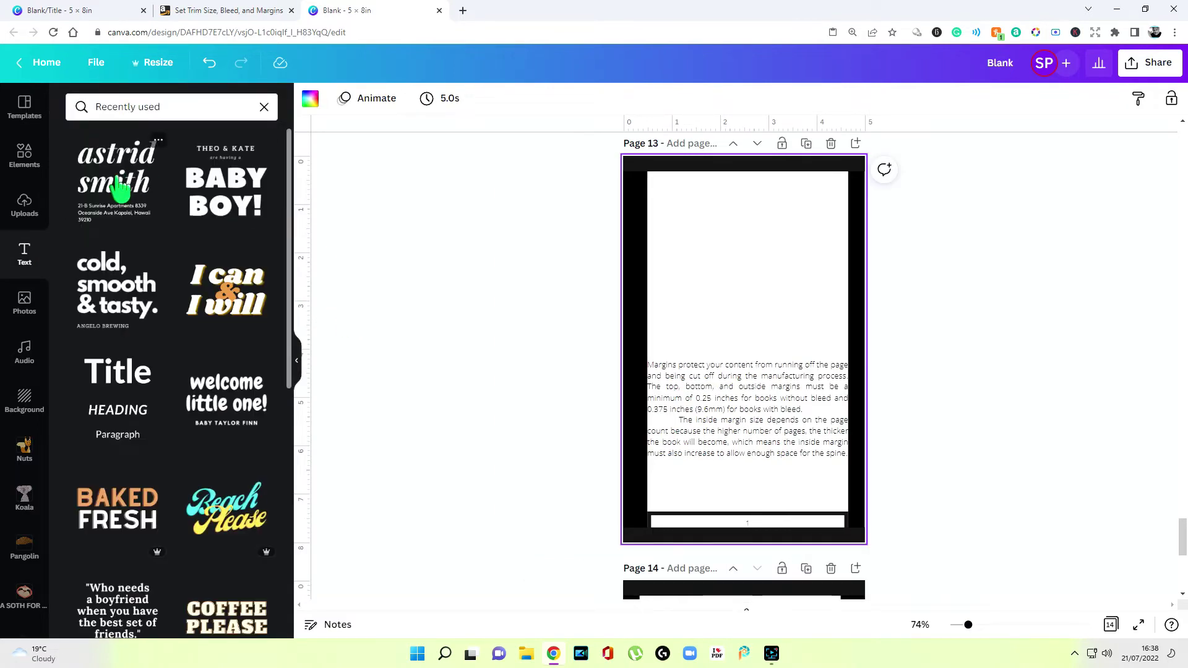
left_click(119, 188)
left_click_drag(754, 381, 761, 310)
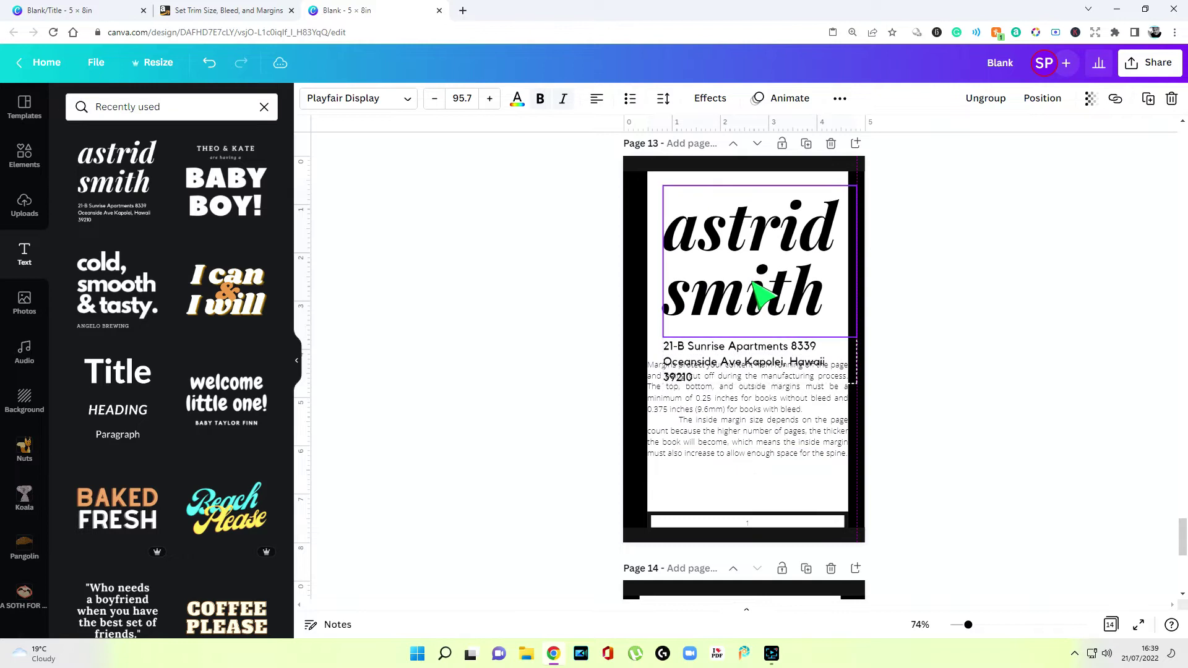
Replace the template's address line with 'Chapter One' and shift the title group slightly right
left_click(761, 348)
left_click(761, 347)
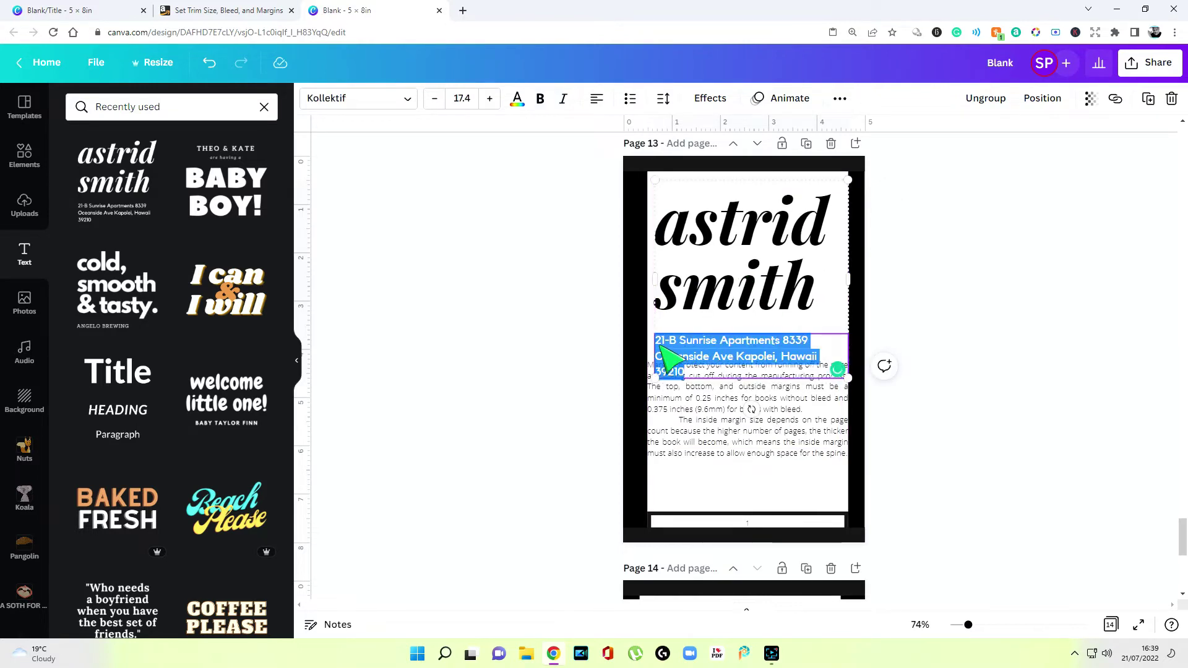
key("ctrl+v")
left_click(814, 266)
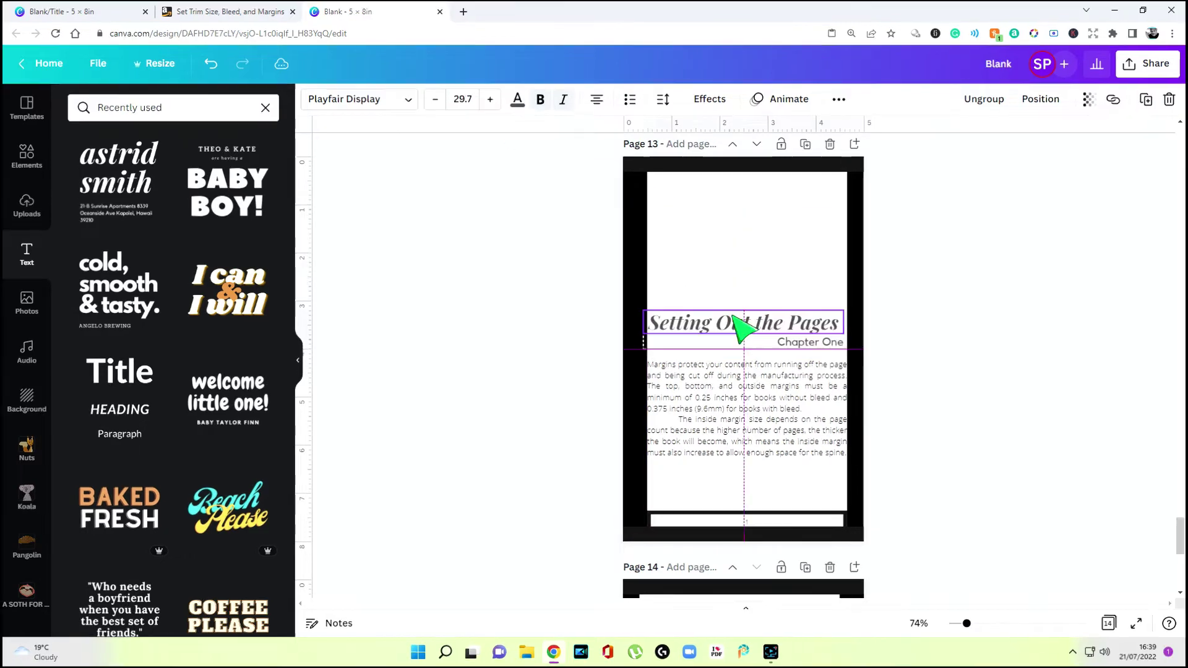
left_click_drag(734, 316, 747, 332)
left_click(936, 284)
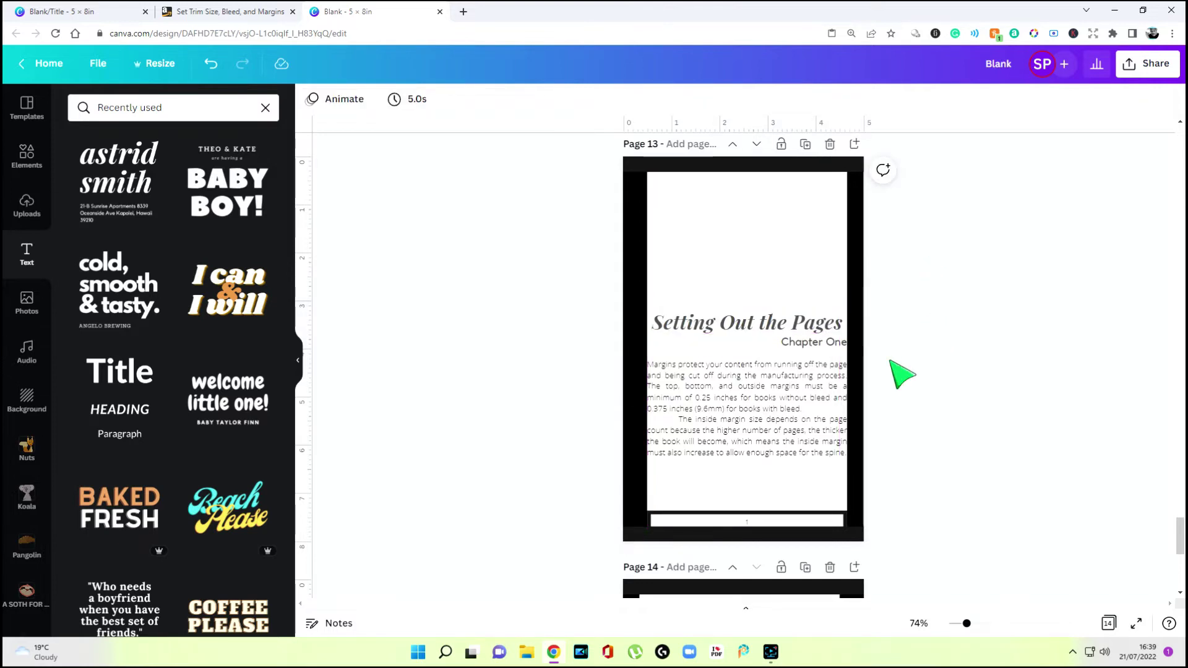
Reposition the body paragraph so it sits just below the Chapter One heading
left_click(807, 394)
left_click_drag(806, 393, 808, 384)
left_click(957, 383)
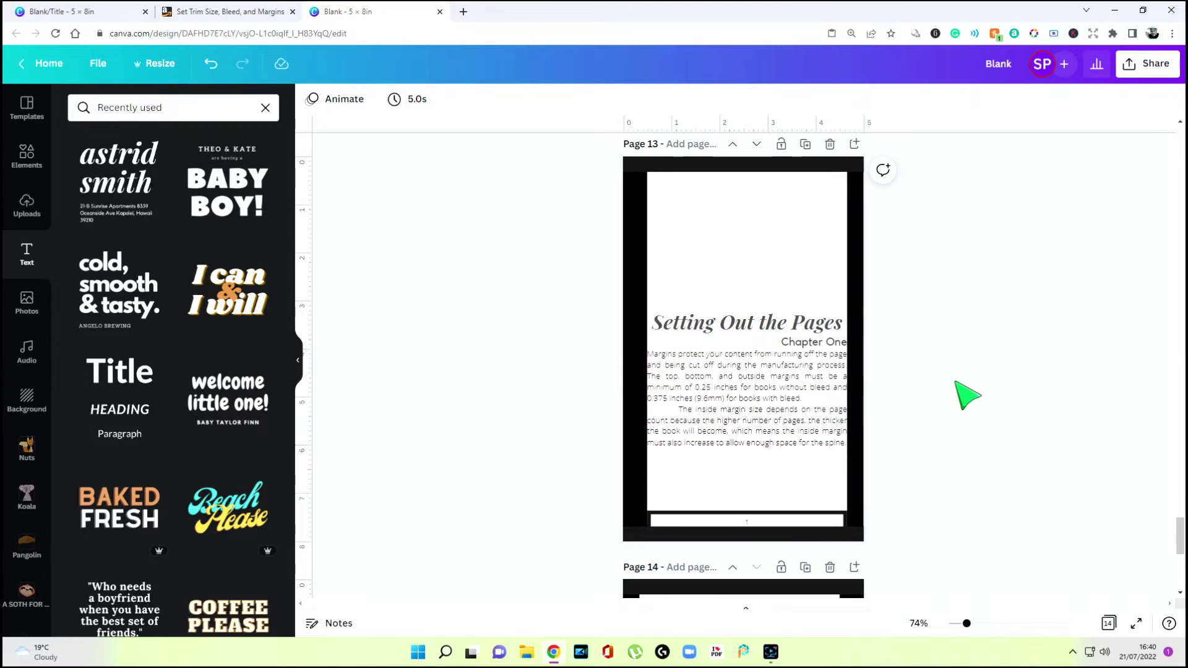
left_click(788, 389)
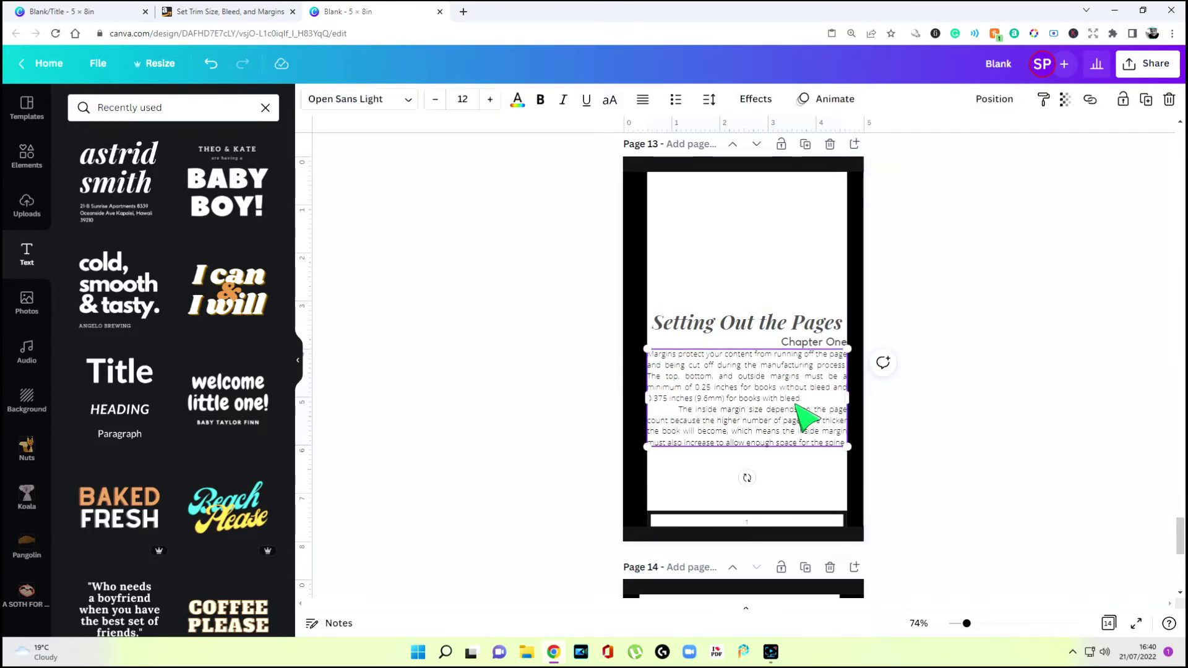
left_click_drag(797, 405, 797, 409)
left_click(966, 321)
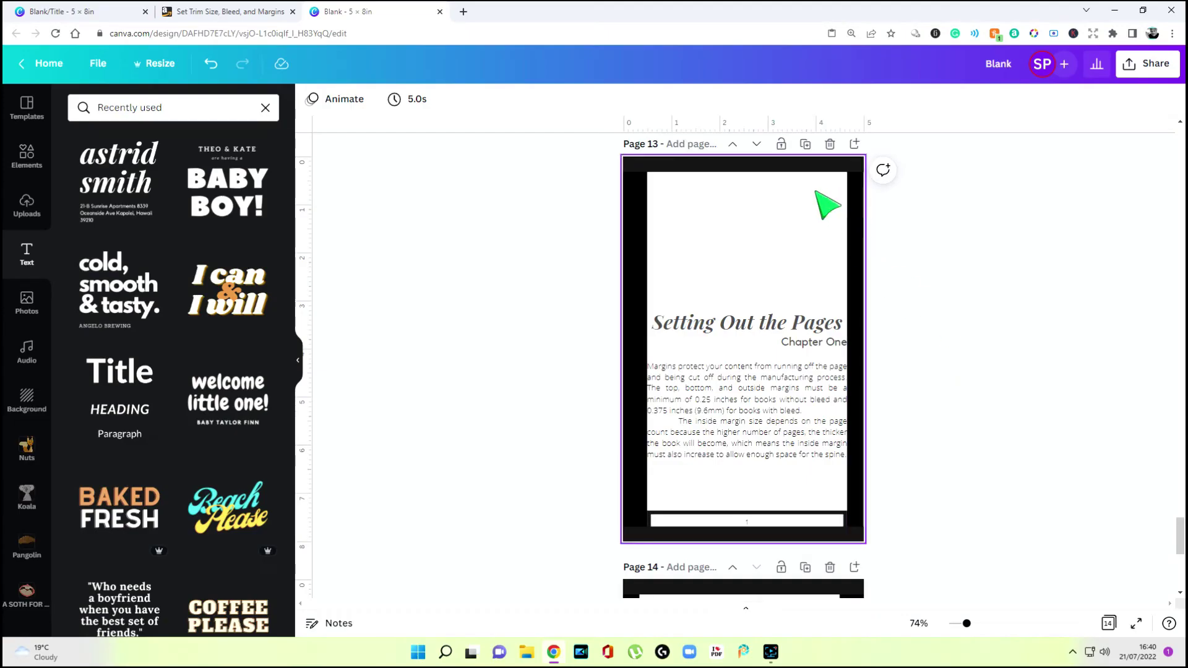
Recolour page 13's top, left, right and bottom black margin strips white
left_click(866, 376)
left_click(383, 99)
left_click(264, 172)
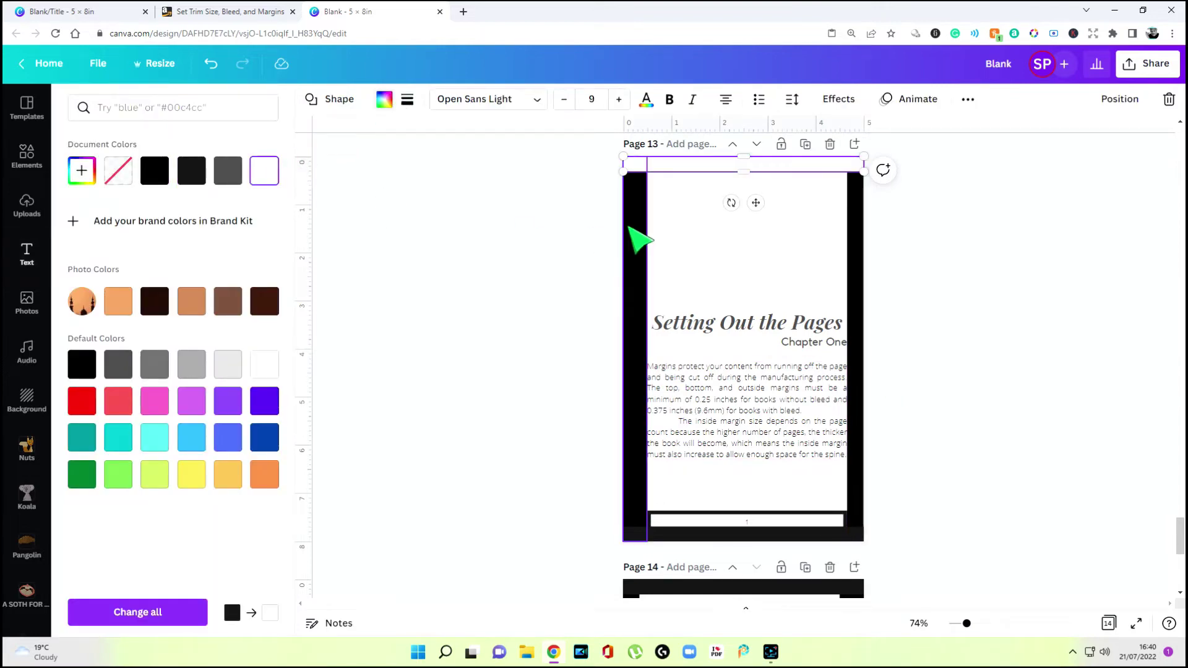
left_click(856, 235)
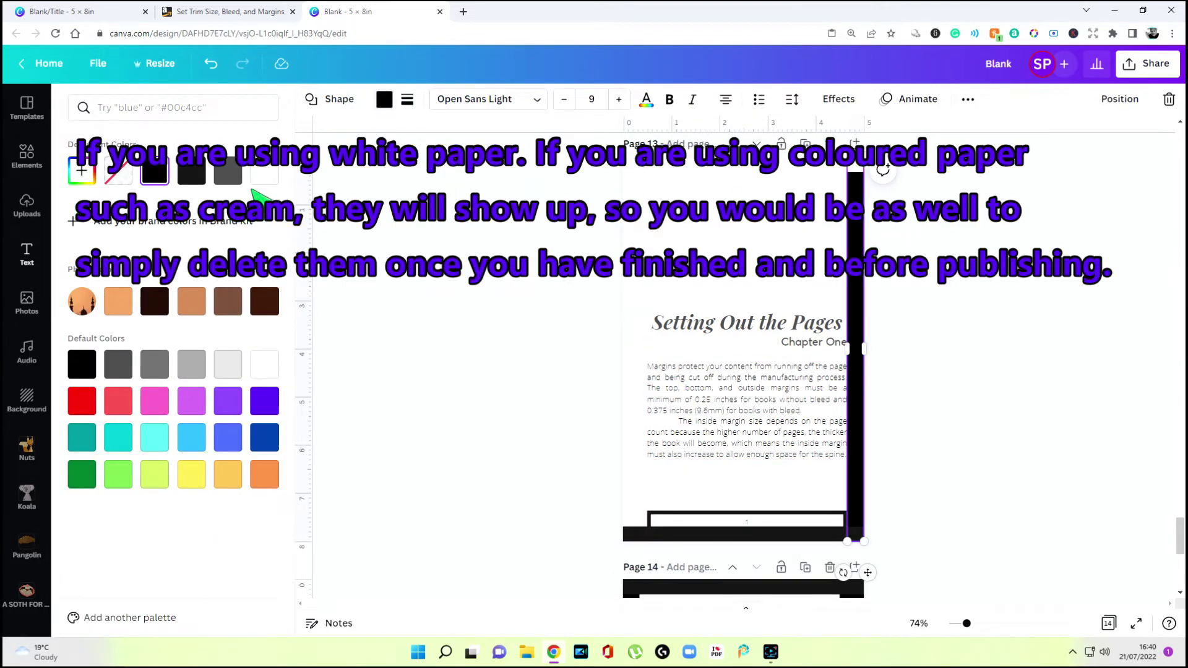
left_click(263, 174)
left_click(832, 533)
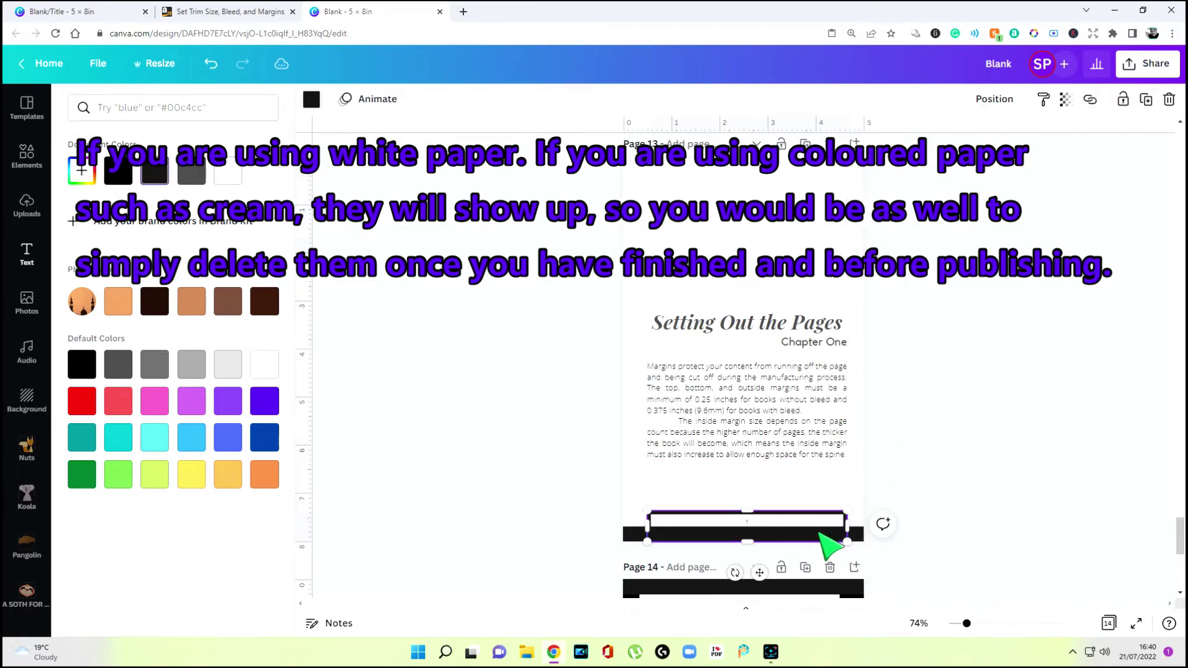
left_click(227, 172)
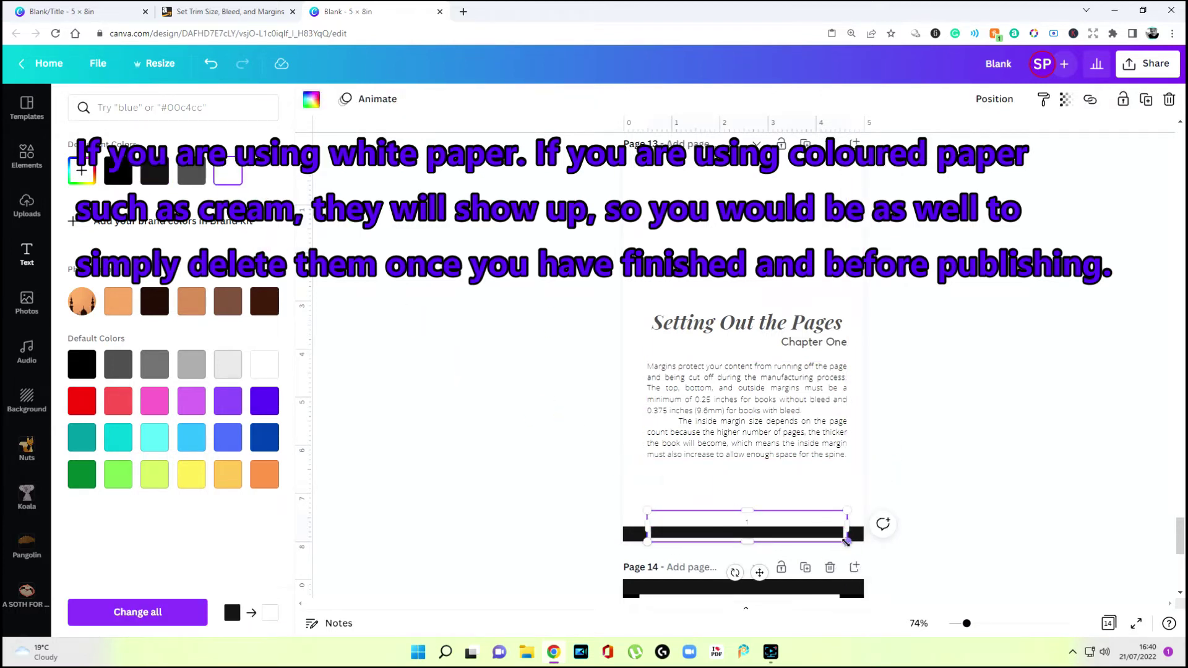
left_click(860, 535, "shift")
left_click(266, 175)
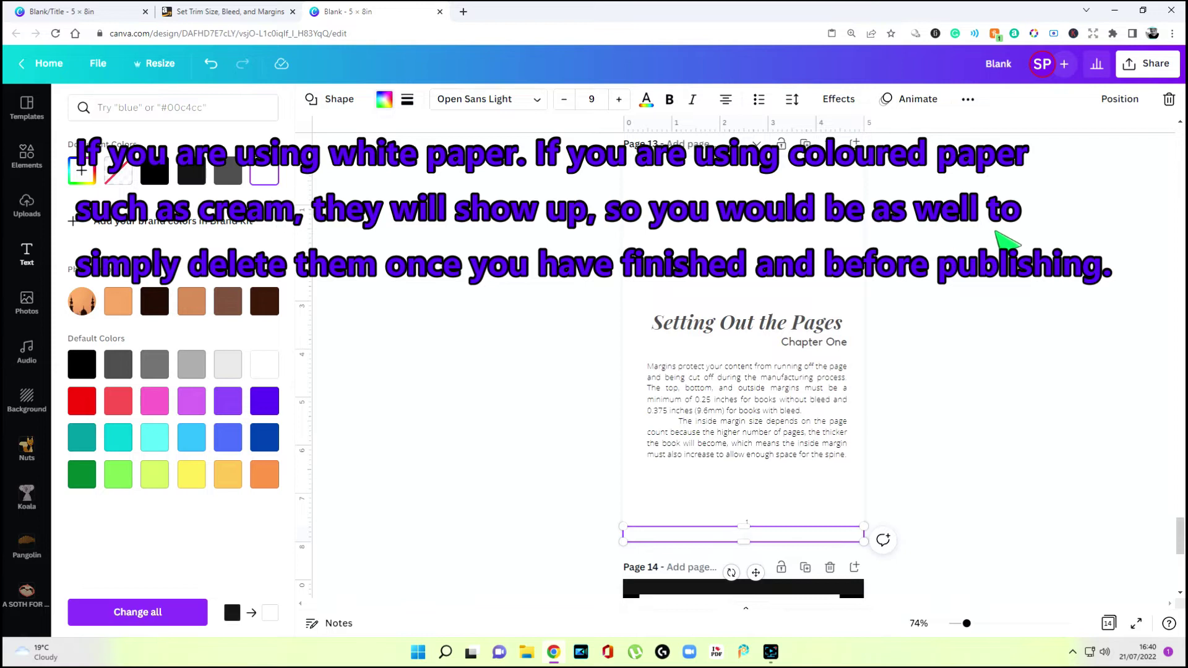
left_click(984, 275)
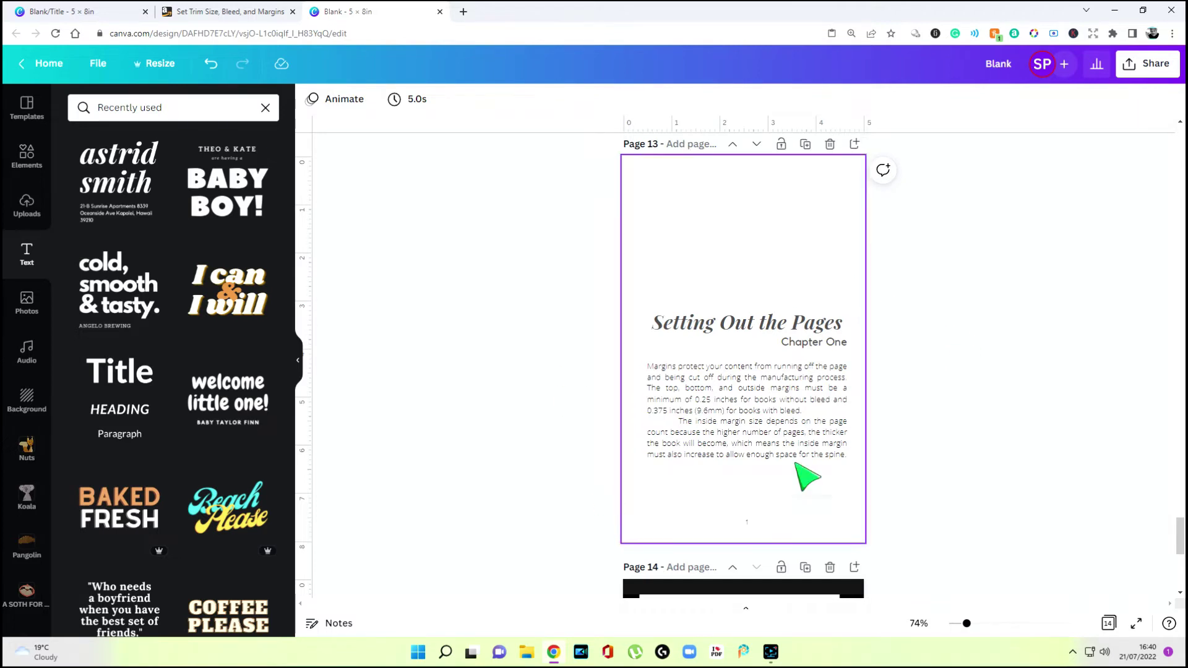
Copy page 13's body paragraph and paste it at the top of page 14
scroll(1022, 365, "down", 4)
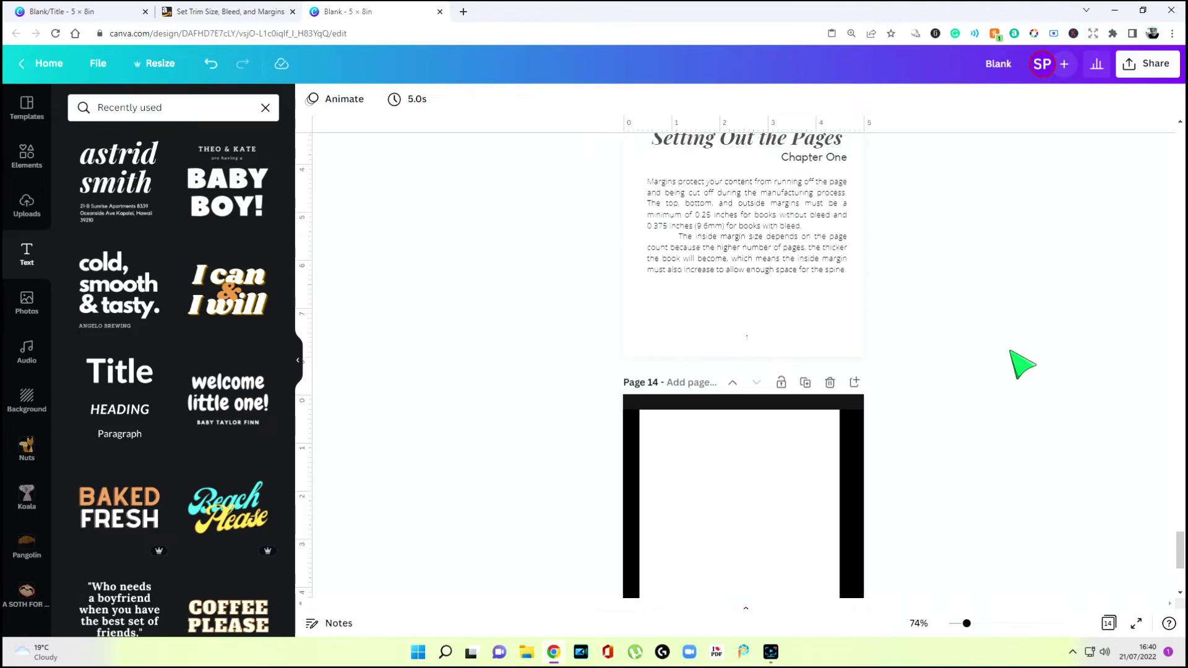
scroll(1003, 362, "up", 2)
right_click(798, 317)
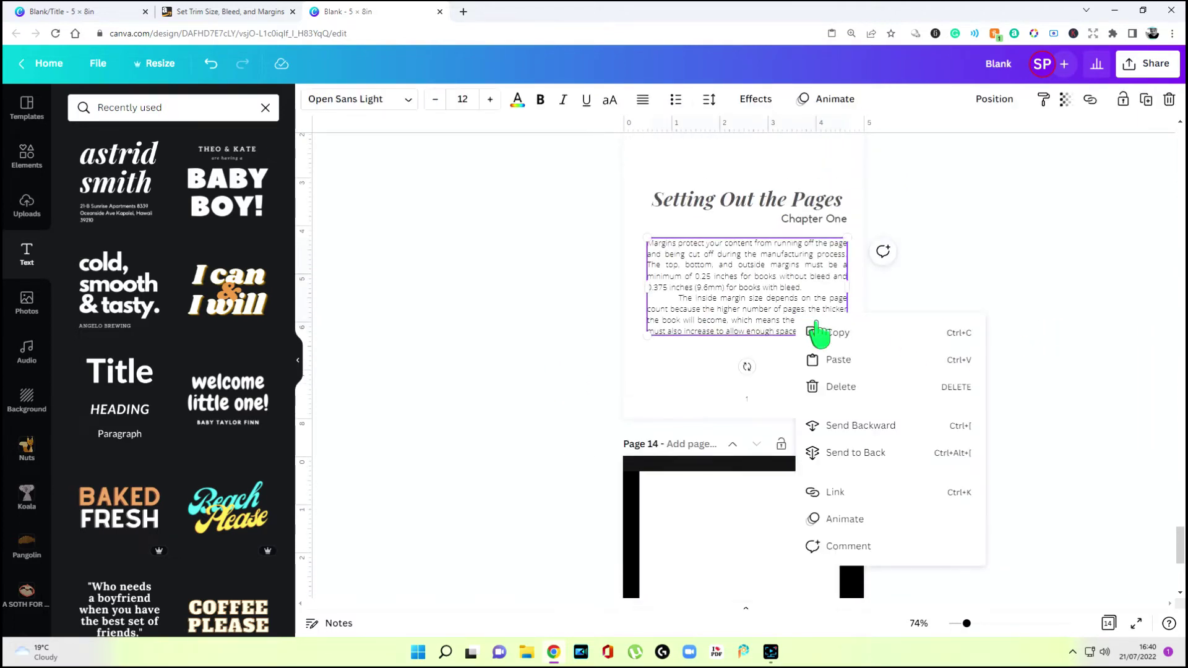
left_click(849, 336)
scroll(854, 340, "down", 2)
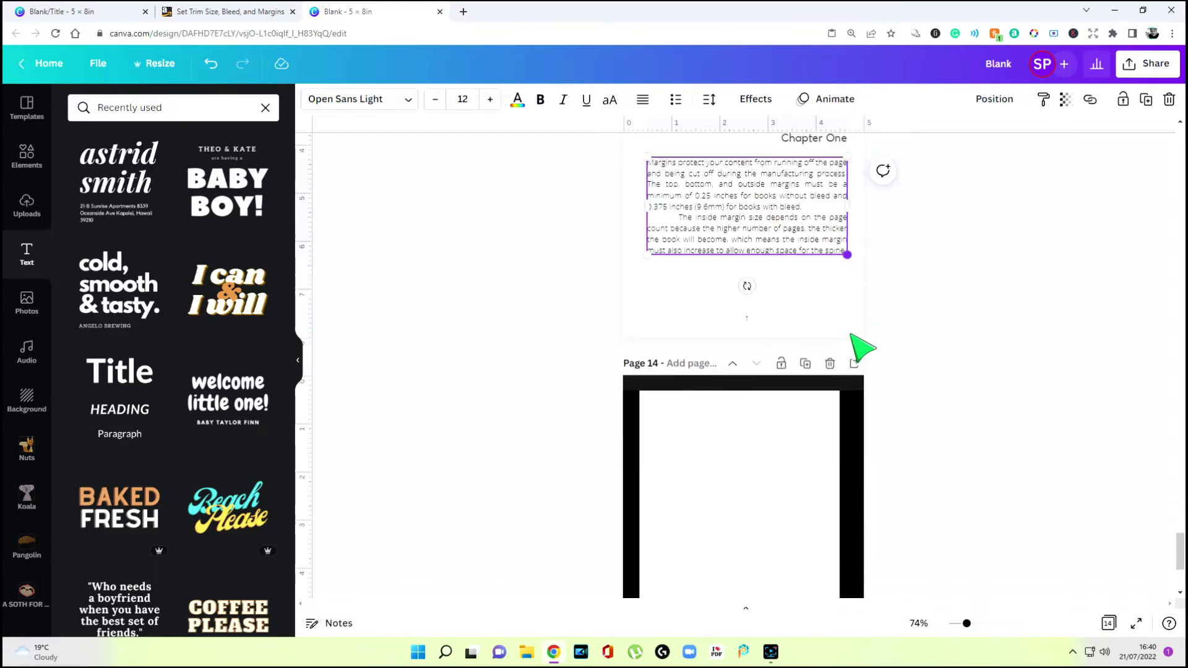
left_click(406, 101)
left_click(772, 398)
key("ctrl+v")
left_click_drag(771, 398, 763, 247)
Start a small heading line above it reading 'HOW TO FORMAT A'
left_click(928, 310)
scroll(926, 311, "up", 2)
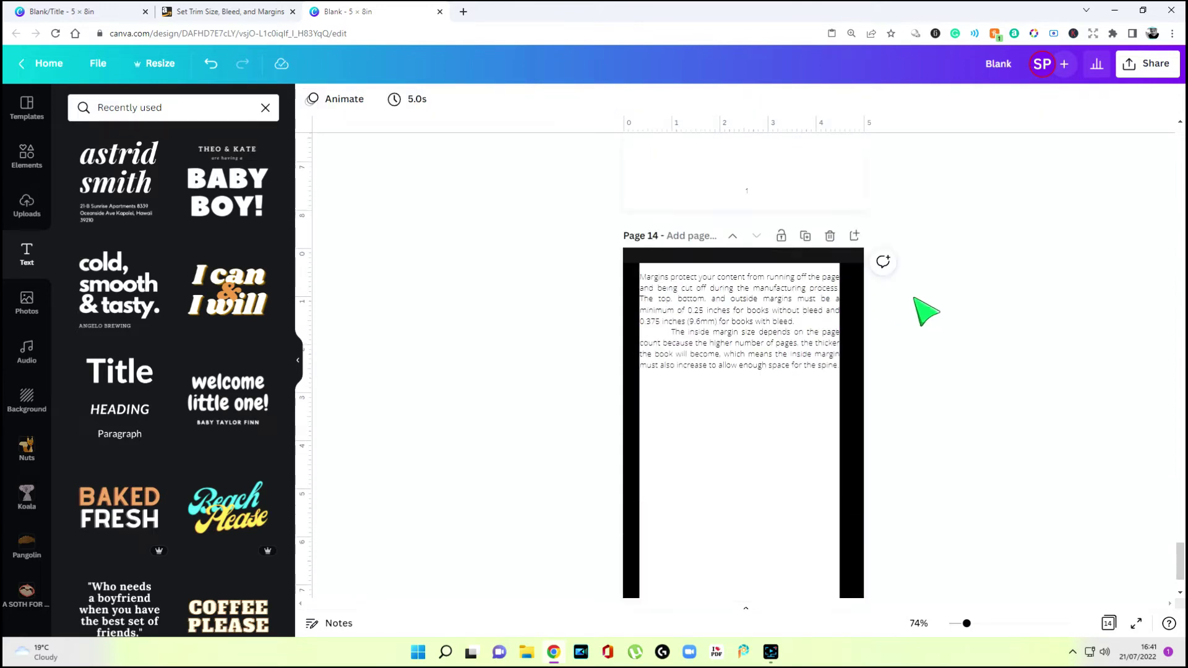
scroll(926, 312, "up", 3)
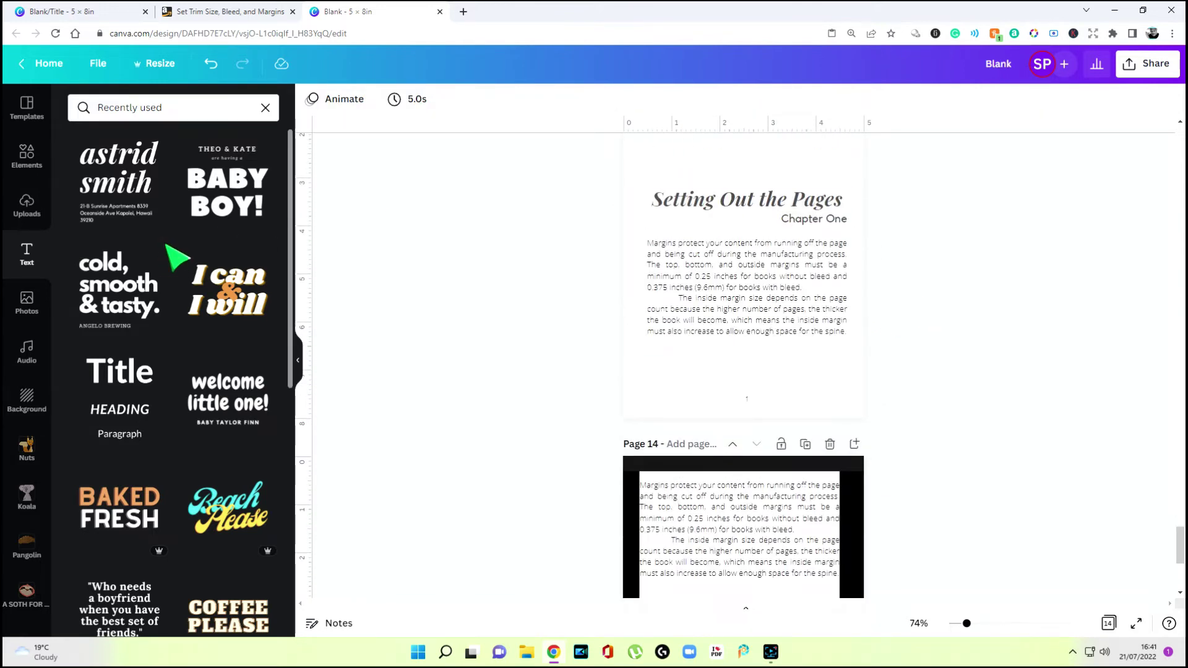
key("Escape")
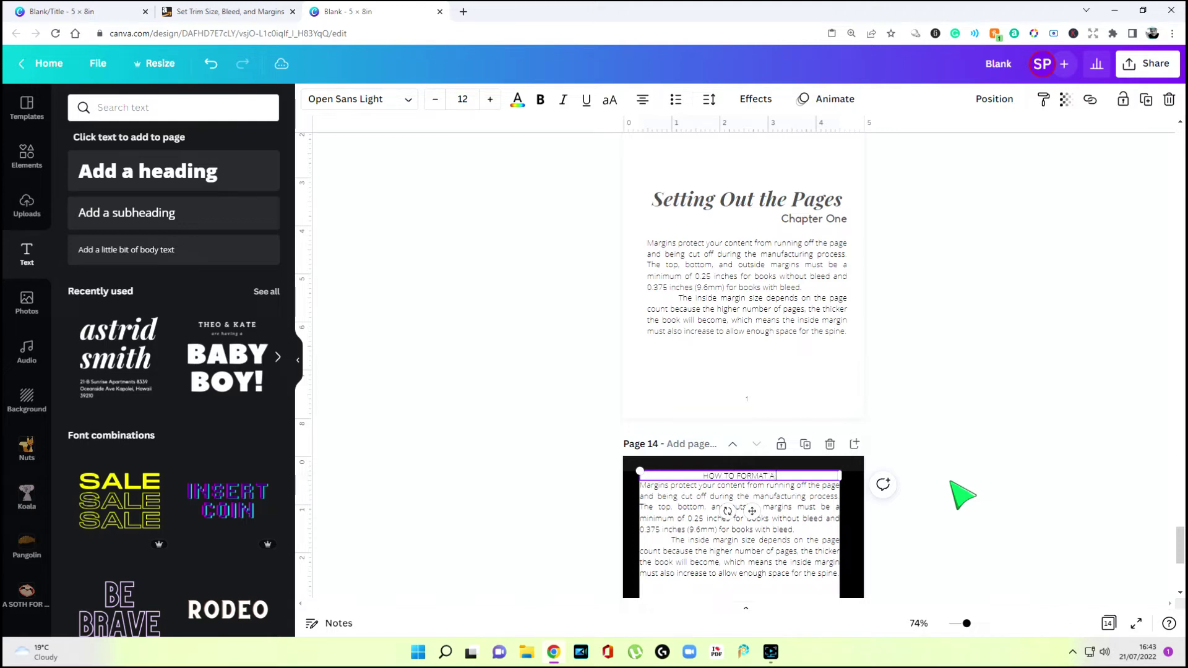
Complete page 14's heading as 'HOW TO FORMAT A BOOK IN CANVA' and nudge its paragraph down
type("ANVA")
left_click(953, 484)
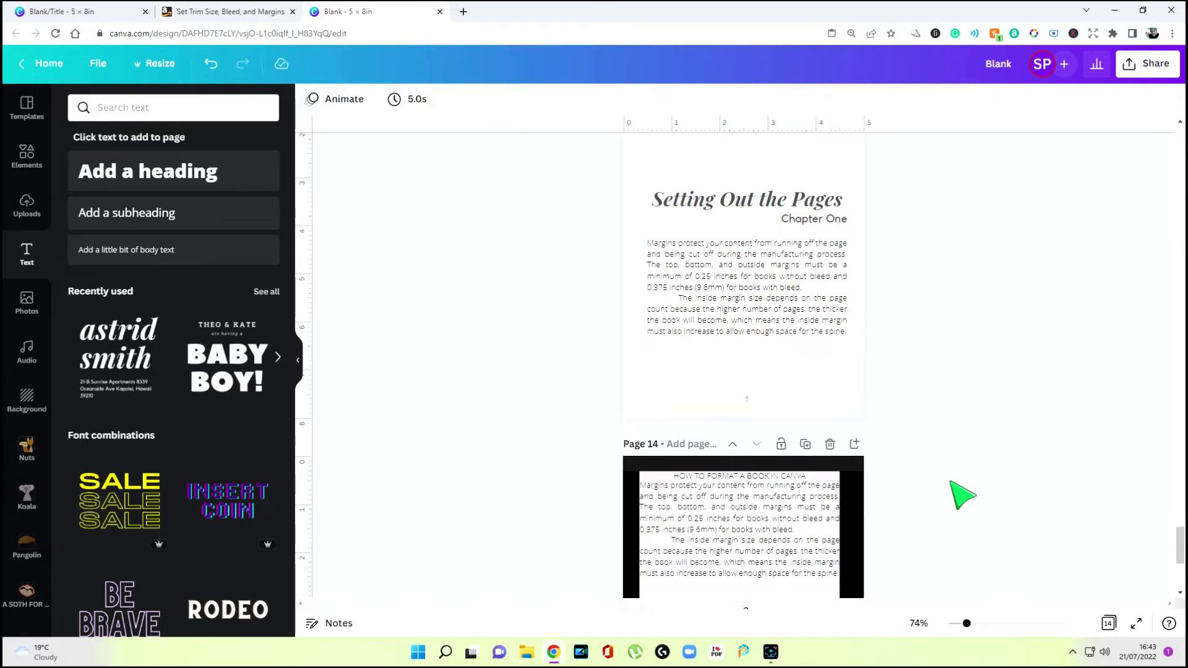
left_click(804, 513)
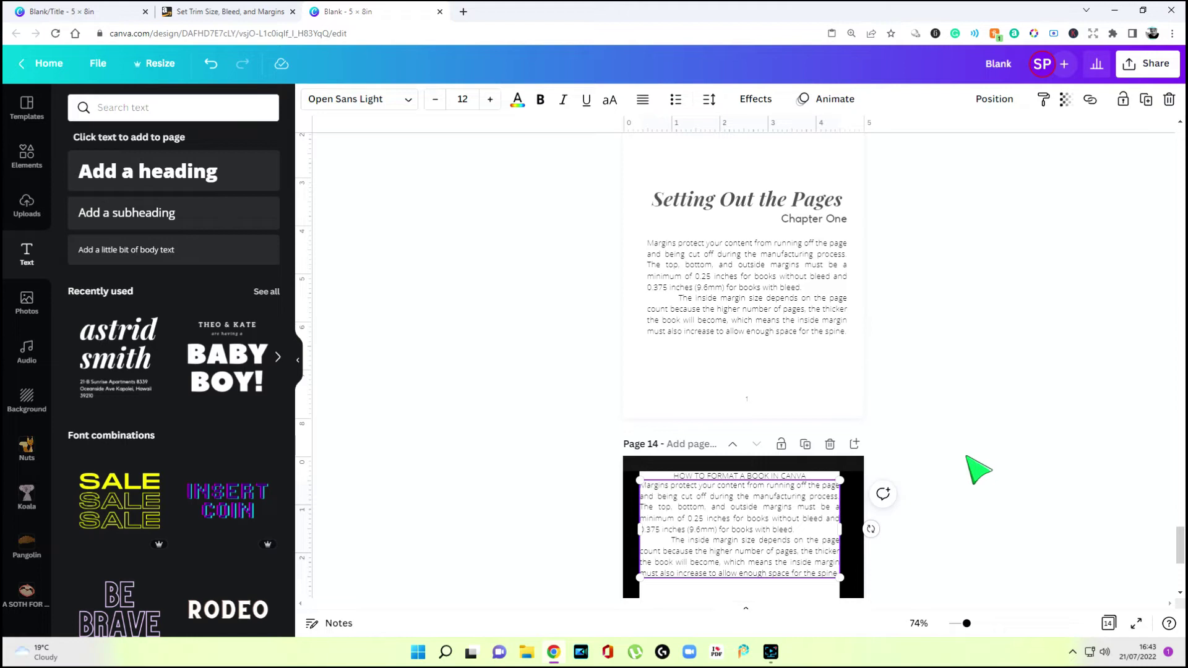
key("Down")
key("Down")
key("Down")
key("Down")
key("Down")
key("Down")
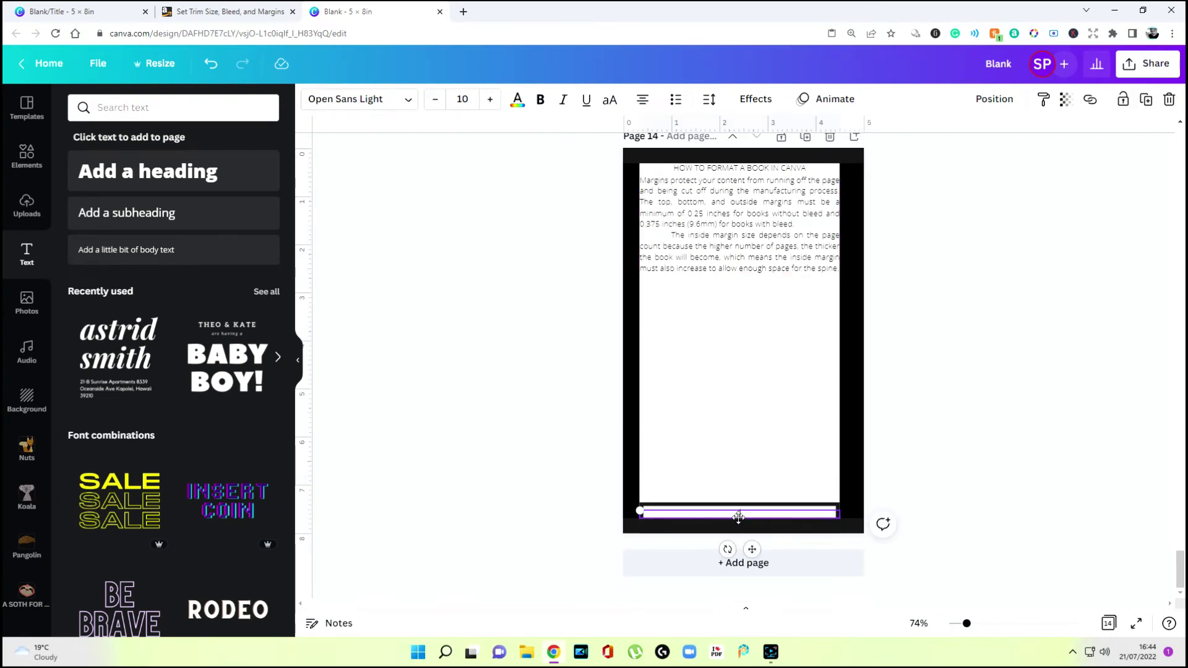
left_click(934, 451)
Drag the chapter page's body text into even alignment within the page margins
scroll(933, 451, "up", 2)
scroll(934, 451, "down", 2)
scroll(848, 292, "up", 3)
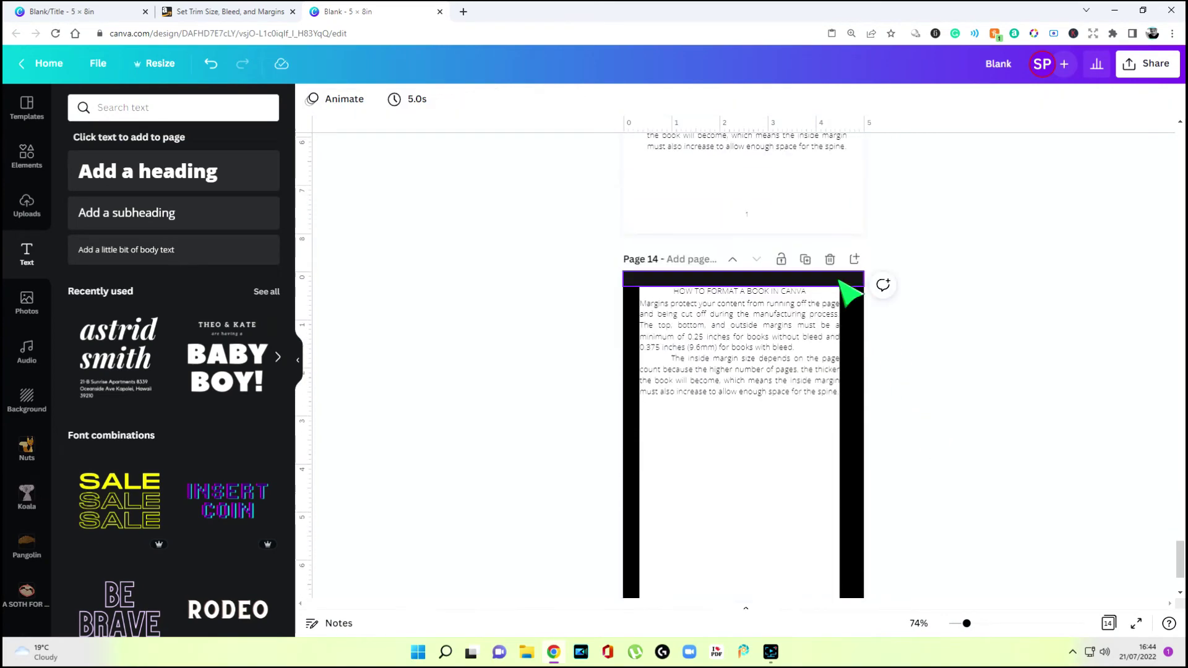
left_click(845, 294)
scroll(824, 292, "up", 3)
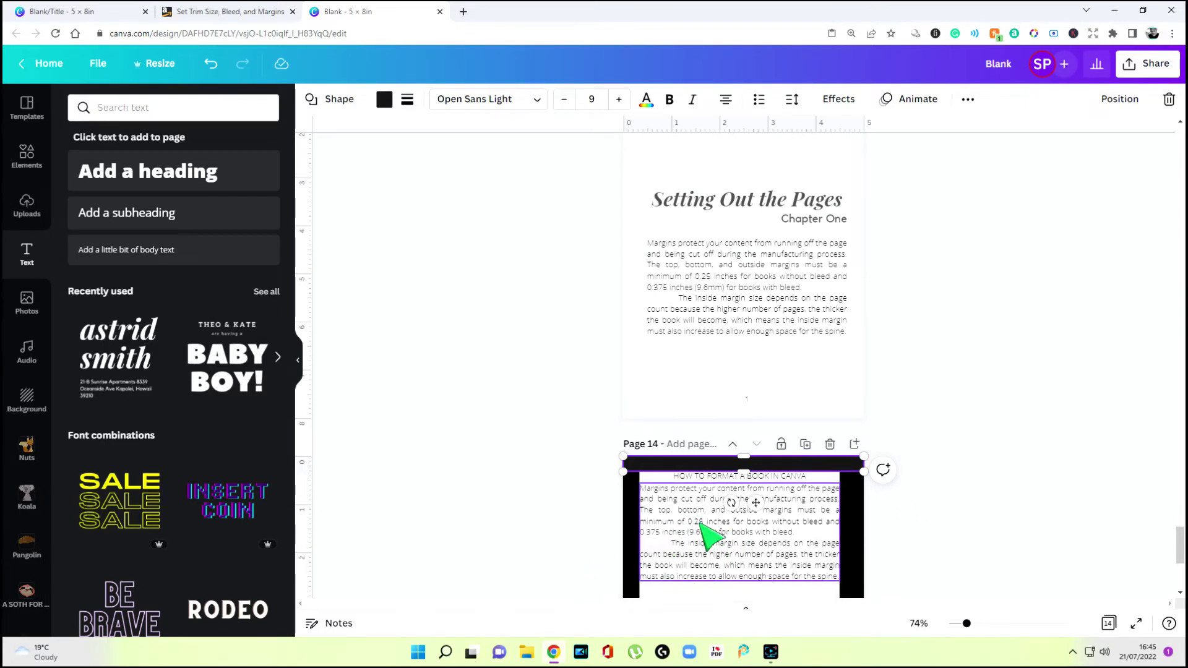
left_click(744, 323)
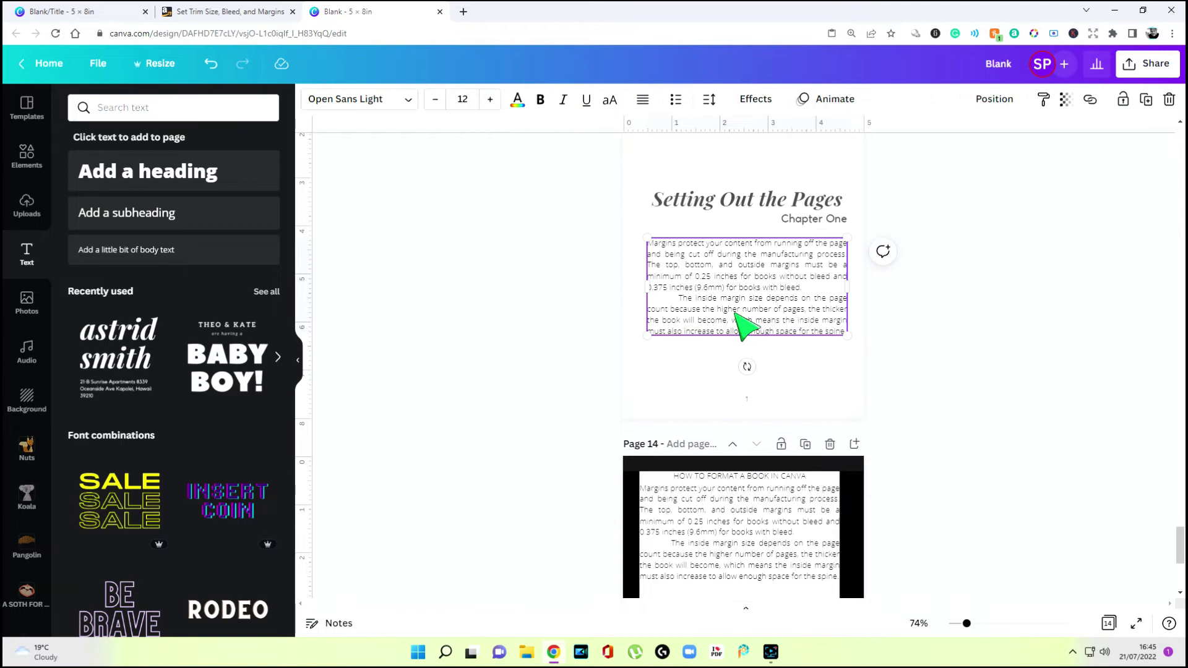
left_click_drag(734, 311, 743, 315)
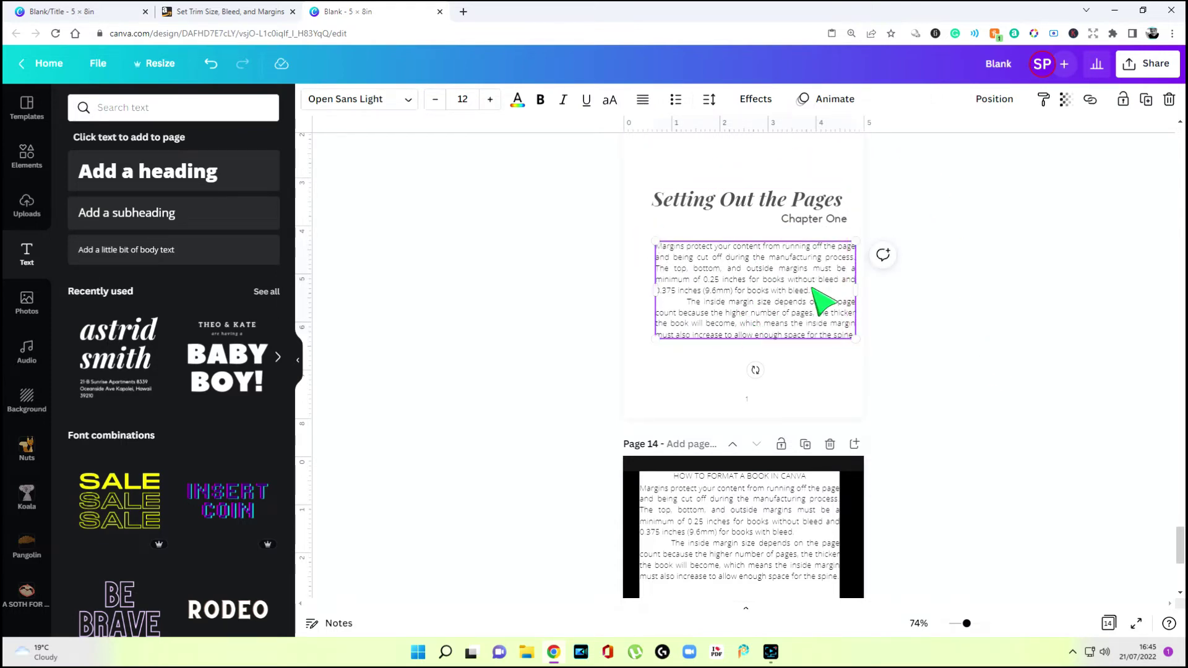
left_click_drag(812, 288, 804, 288)
left_click(928, 333)
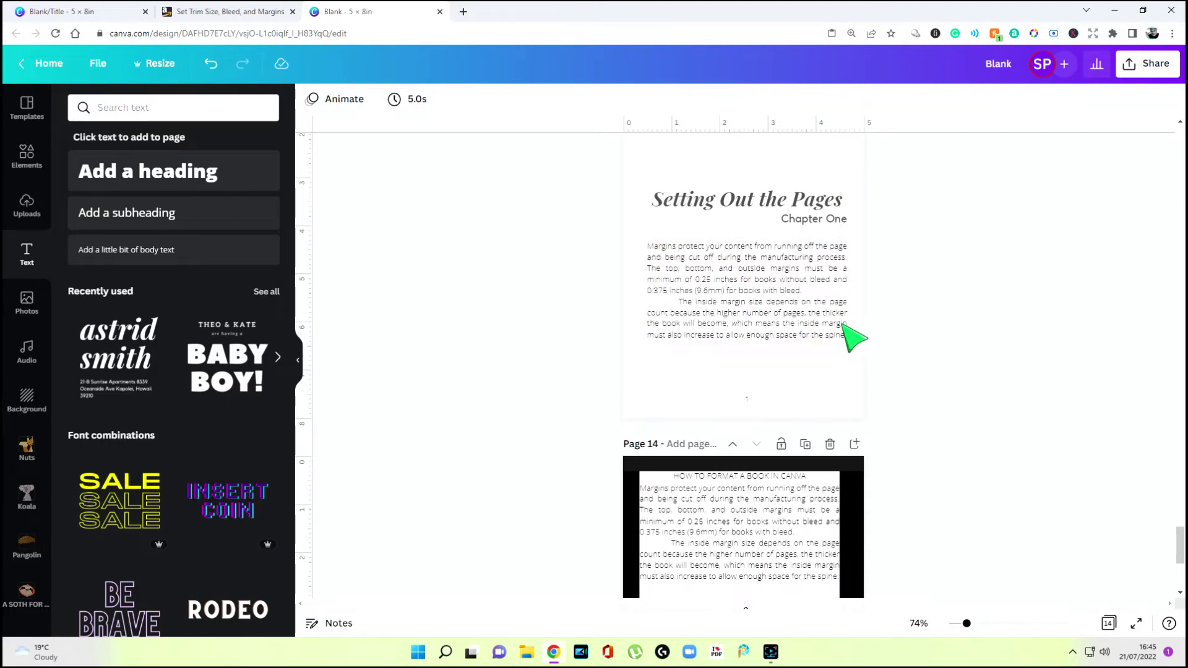
left_click(790, 324)
left_click(907, 350)
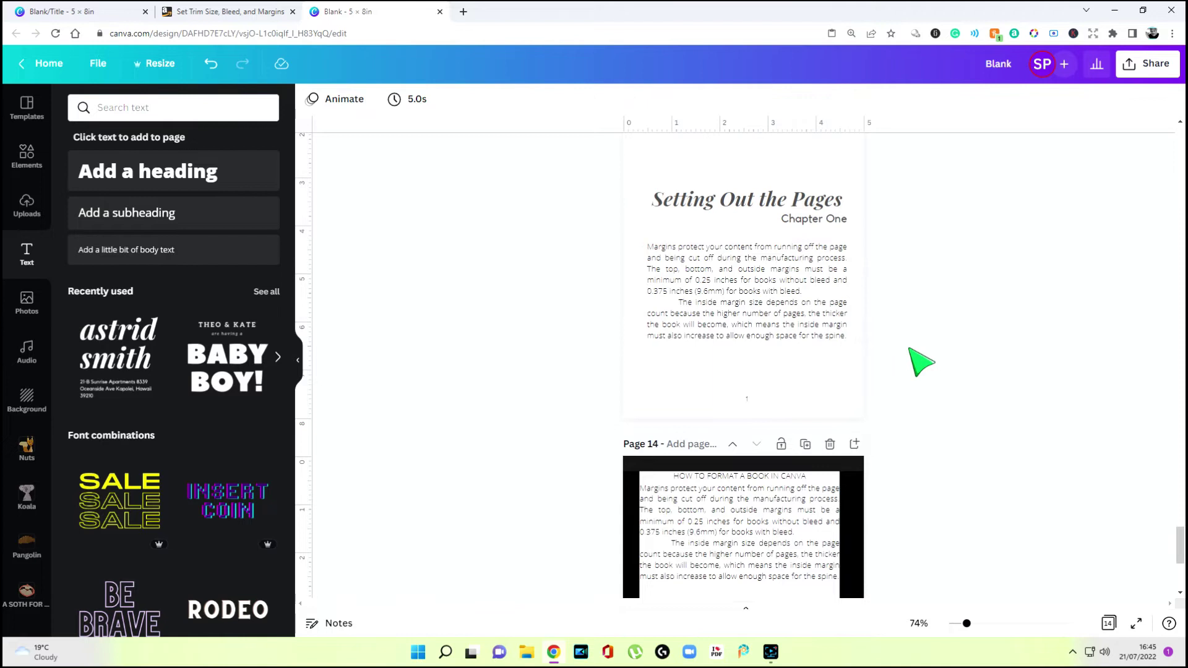
scroll(916, 364, "down", 2)
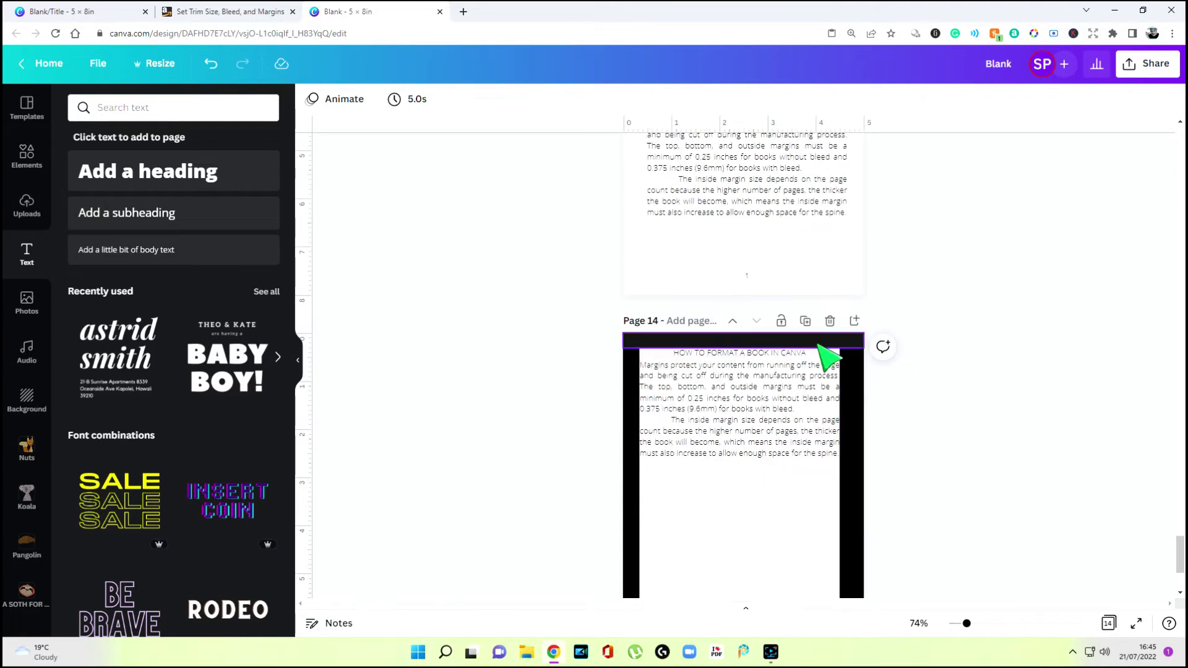
Make page 14's black top bar white
left_click(796, 341)
left_click(384, 99)
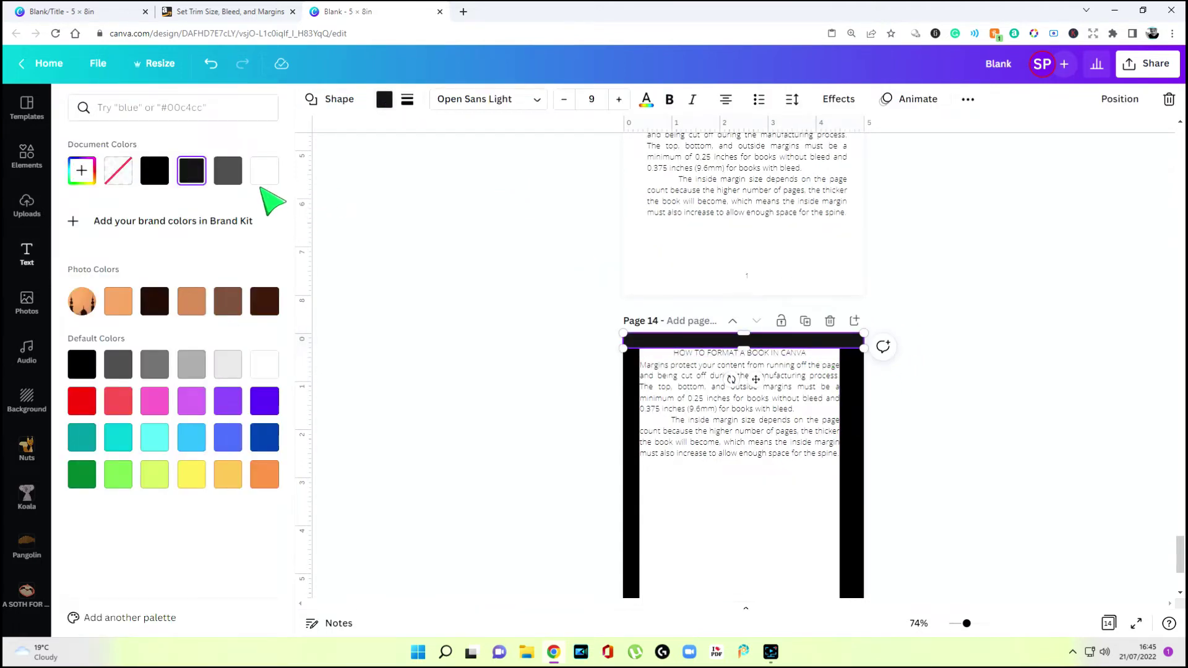
left_click(265, 171)
key("Escape")
scroll(649, 347, "up", 1)
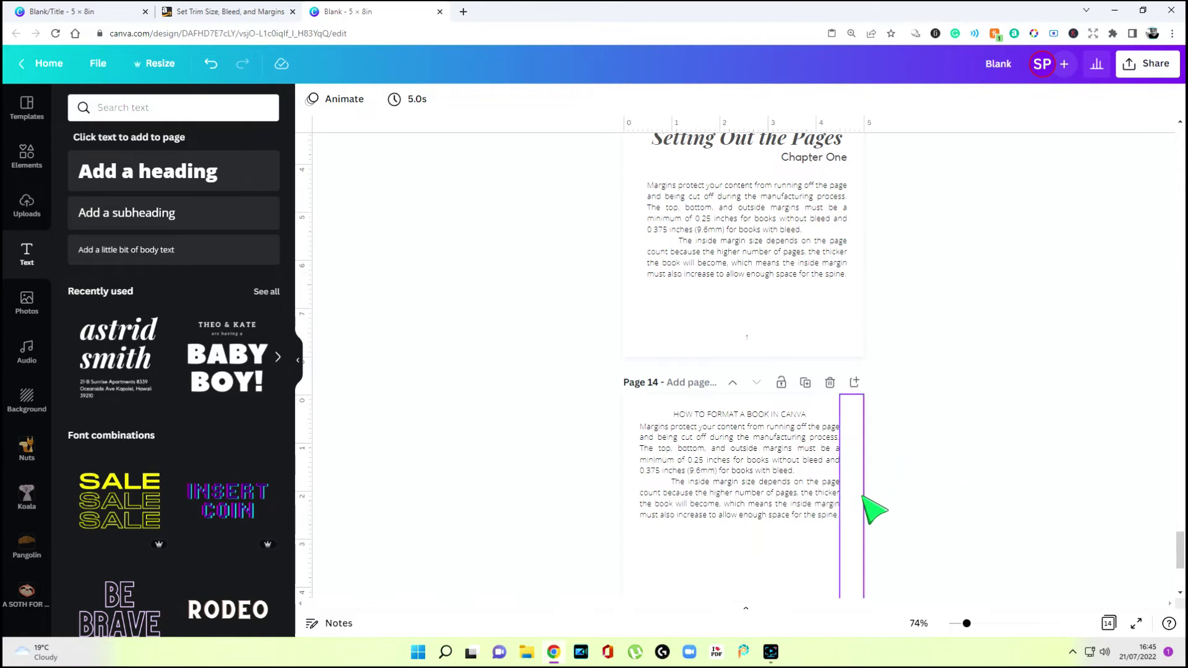
Select the remaining side margin bars on pages 14 and 13, then review page 14
left_click(852, 508)
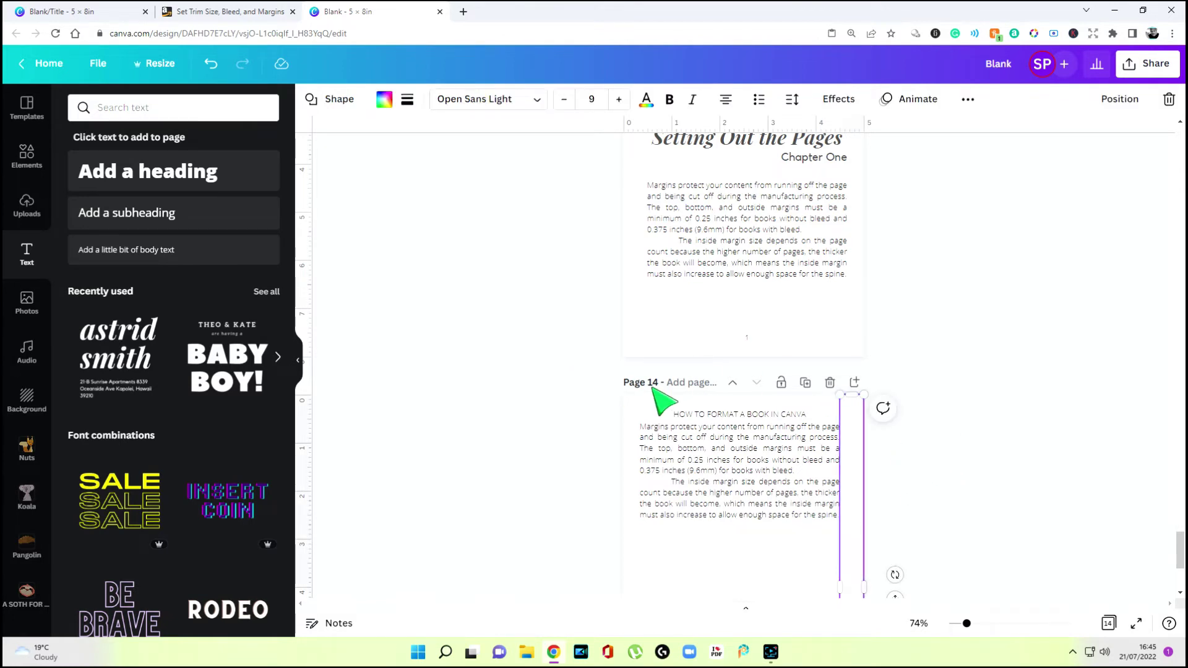
left_click(1003, 326)
left_click(722, 273)
key("ctrl+v")
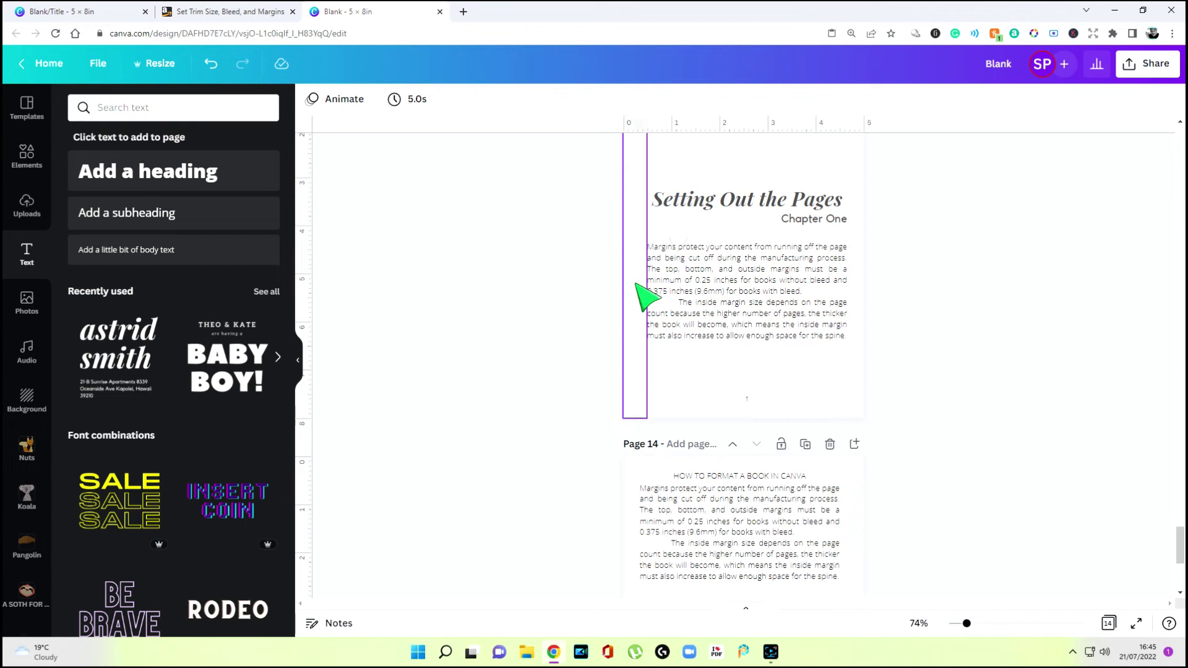
scroll(953, 385, "up", 3)
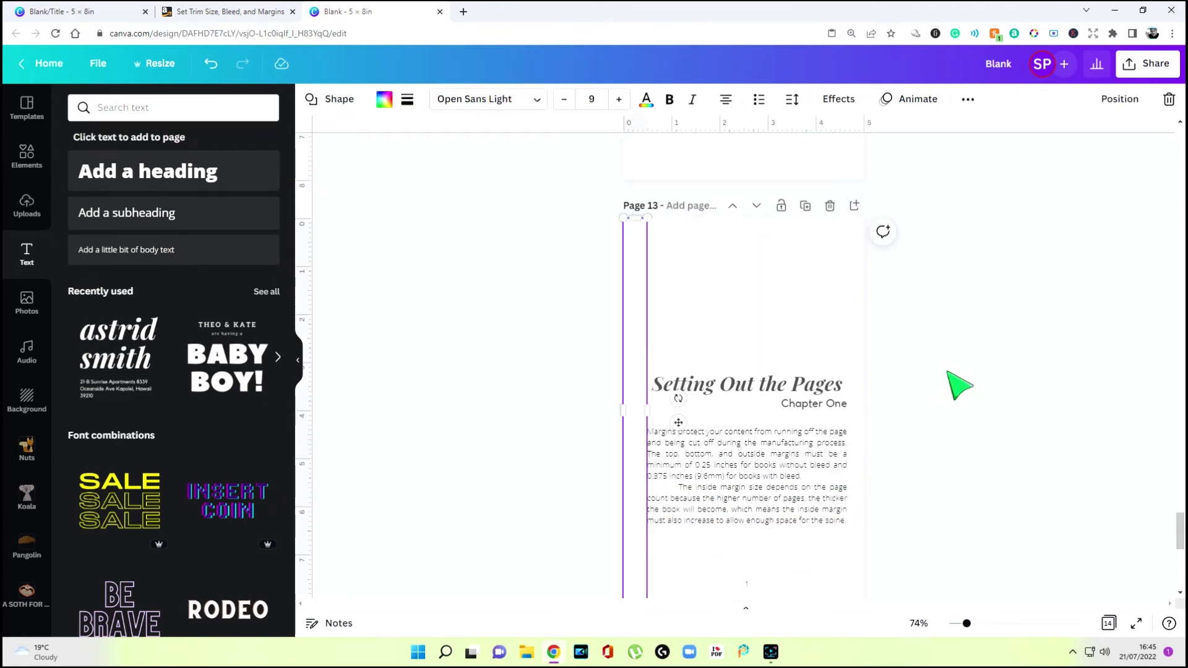
scroll(959, 384, "down", 8)
left_click(832, 398)
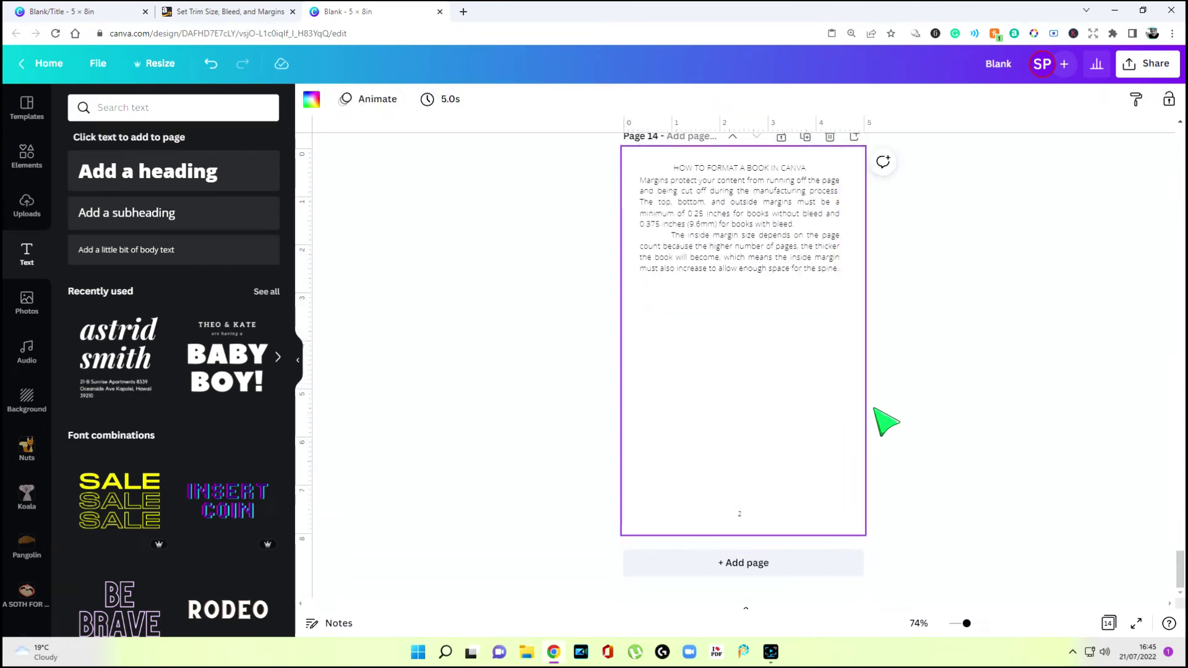
scroll(938, 406, "up", 4)
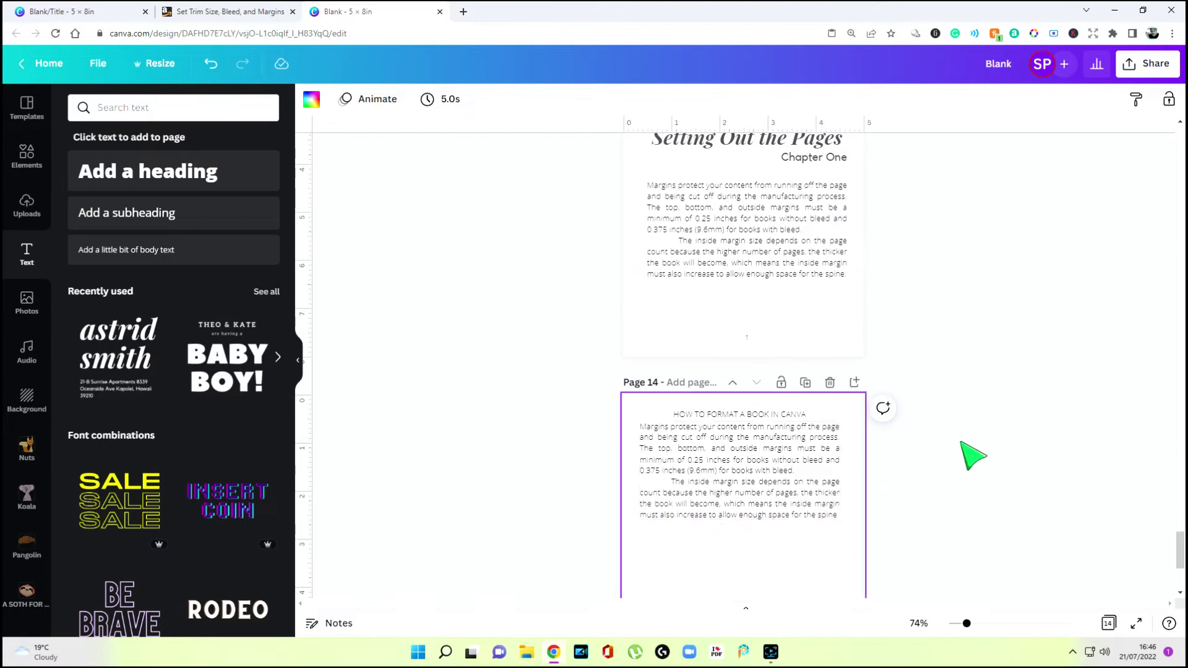
scroll(971, 448, "down", 4)
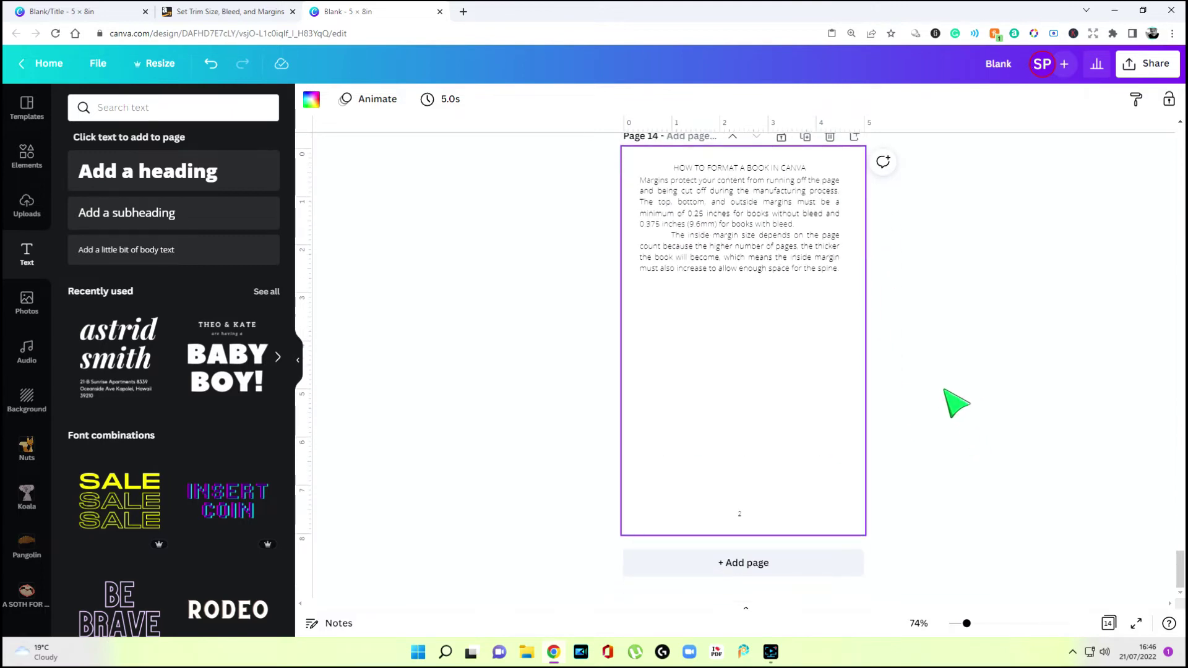
scroll(930, 337, "up", 1)
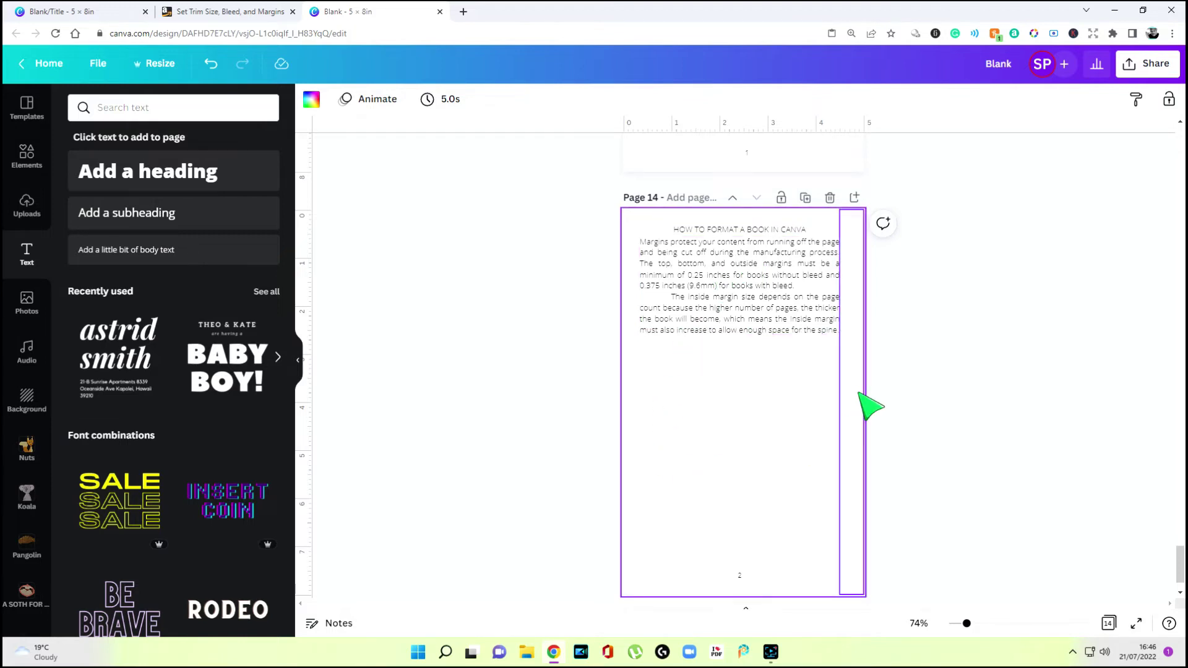
scroll(866, 384, "up", 7)
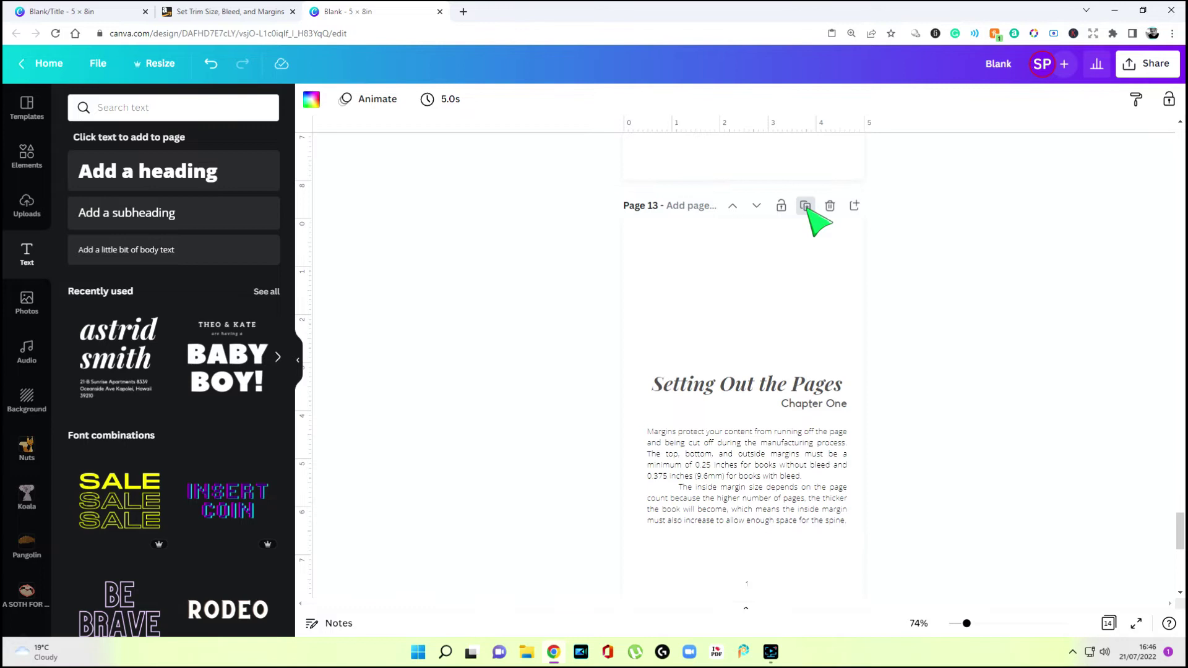
Duplicate the 'Setting Out the Pages' chapter page and move the copy down to page 15
left_click(805, 206)
scroll(891, 260, "up", 6)
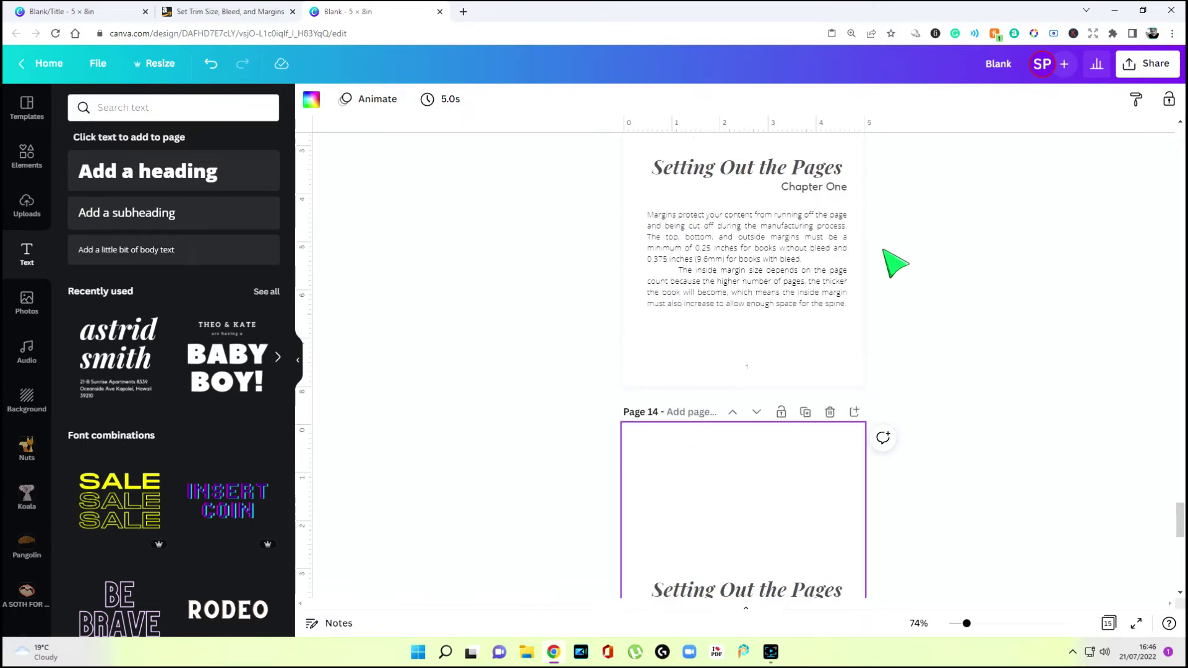
scroll(836, 321, "down", 7)
scroll(823, 359, "up", 3)
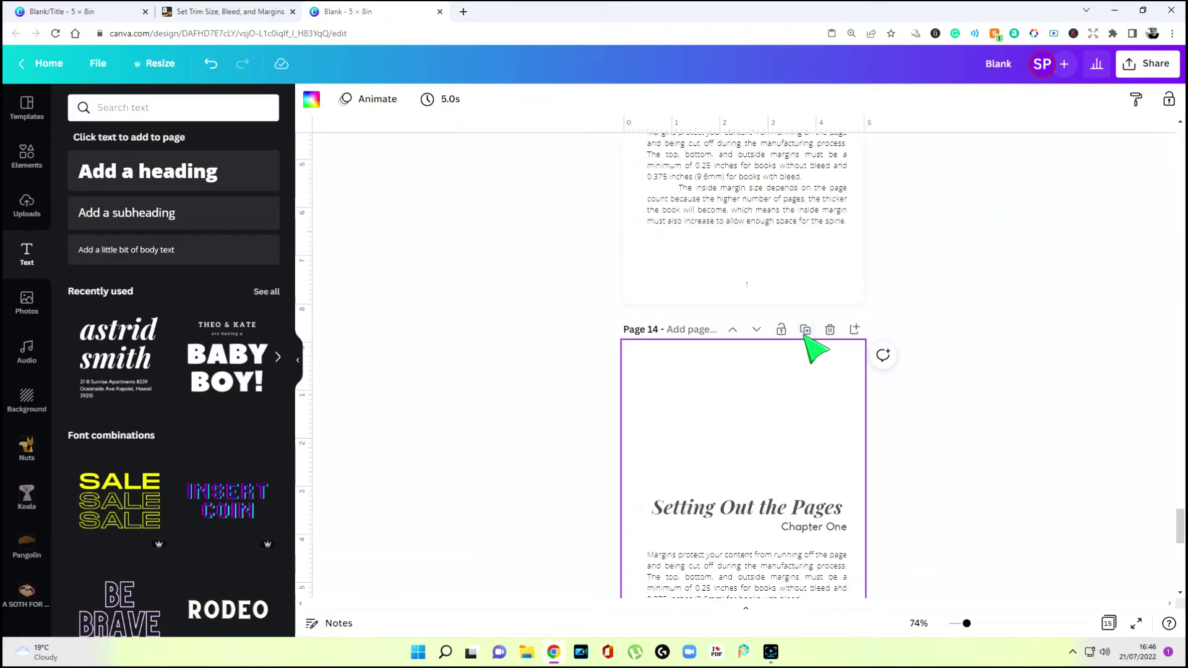
left_click(756, 329)
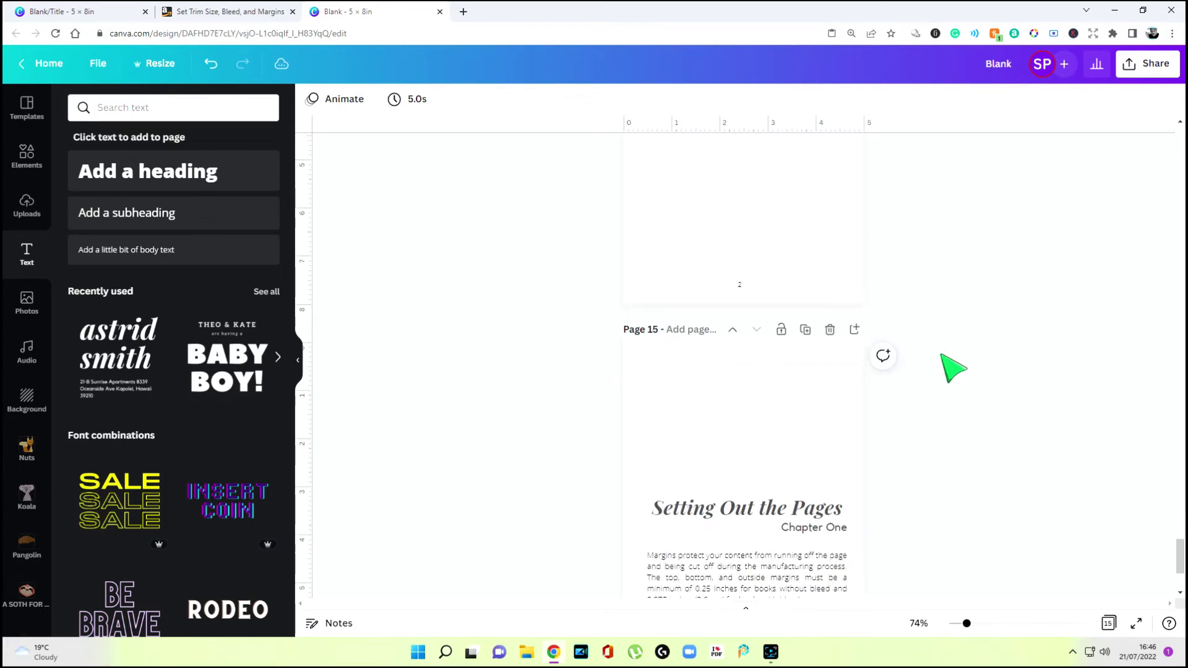
scroll(1002, 369, "up", 7)
scroll(978, 366, "up", 5)
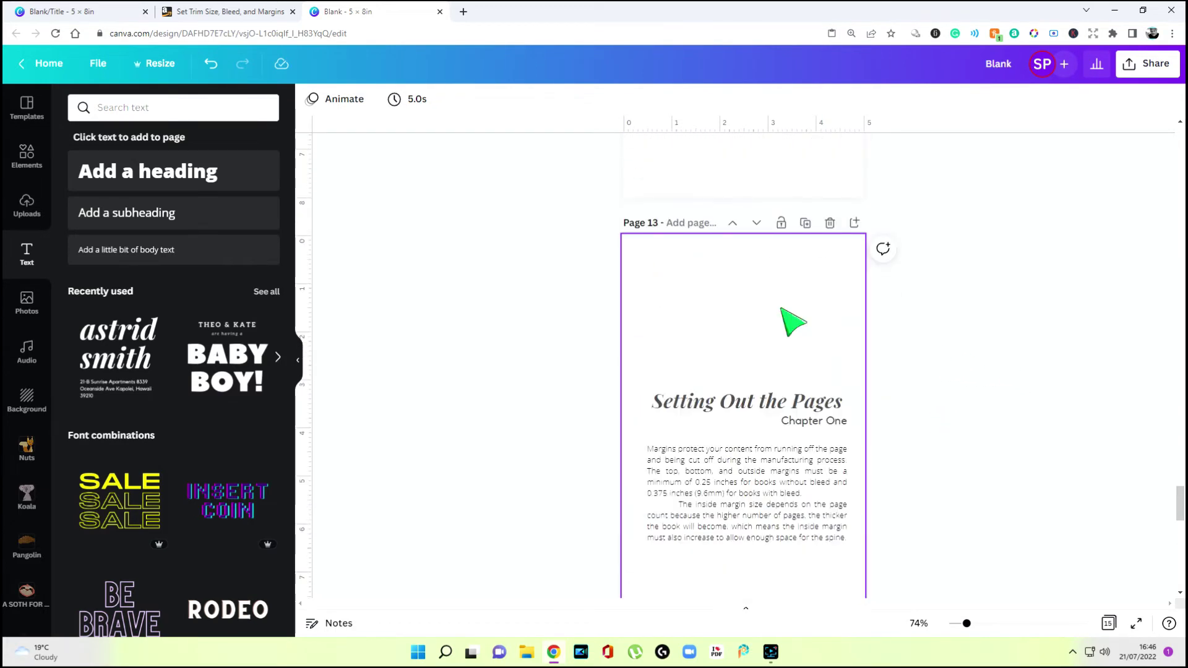
scroll(789, 313, "down", 5)
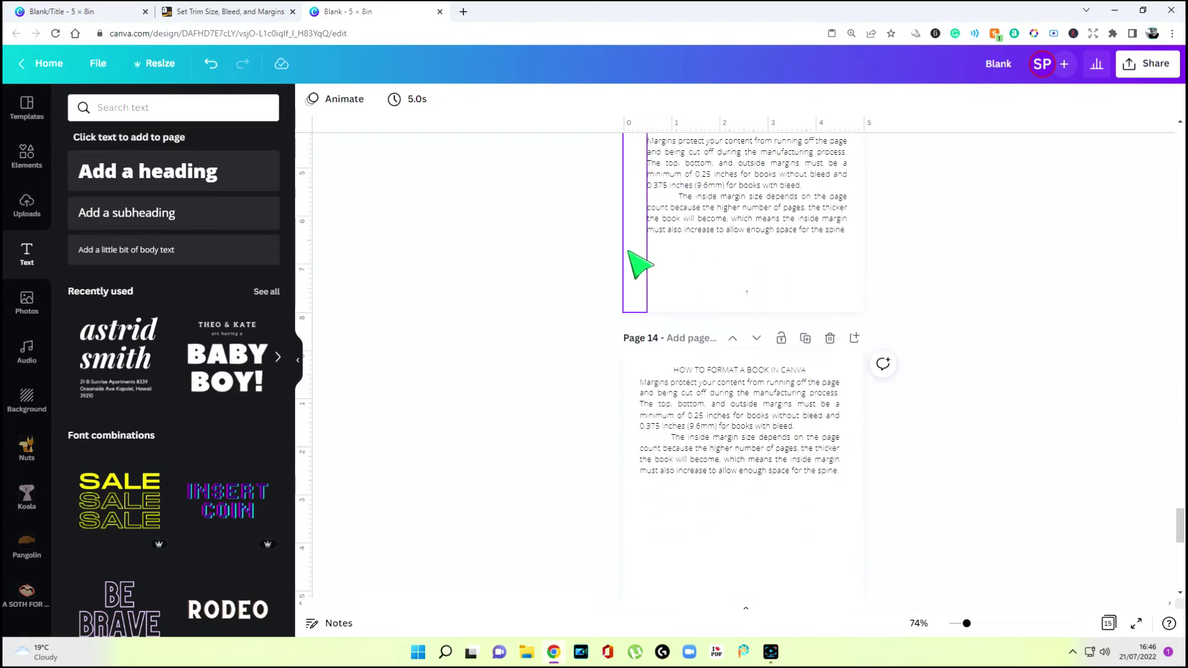
scroll(748, 374, "down", 3)
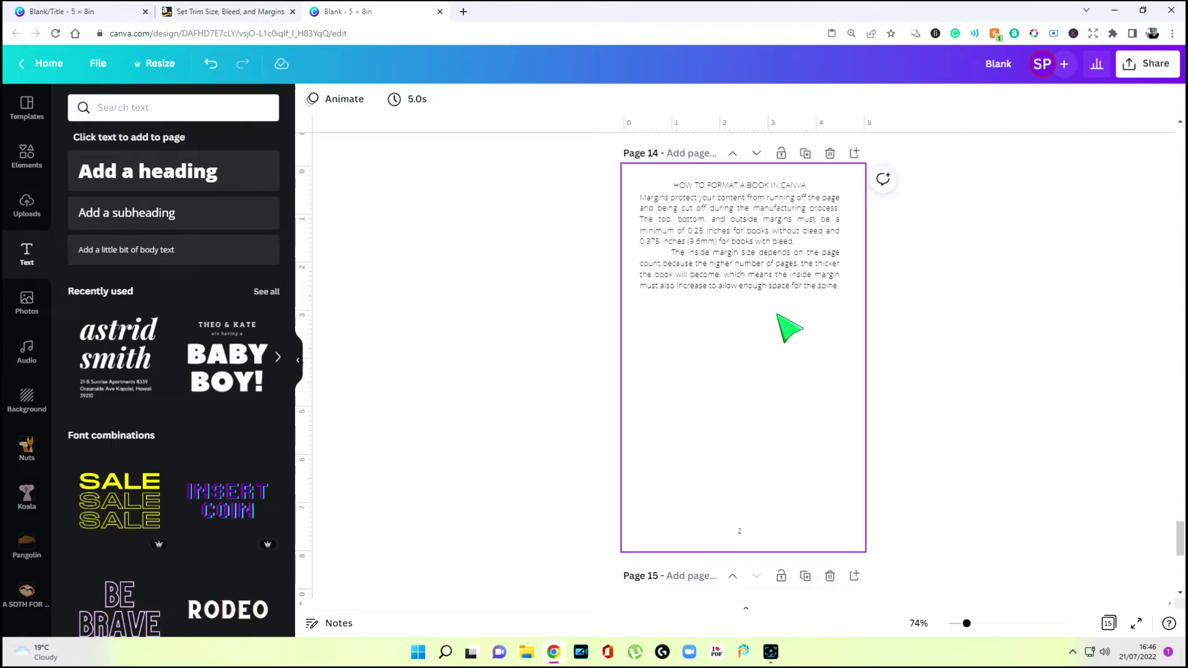
scroll(777, 398, "down", 6)
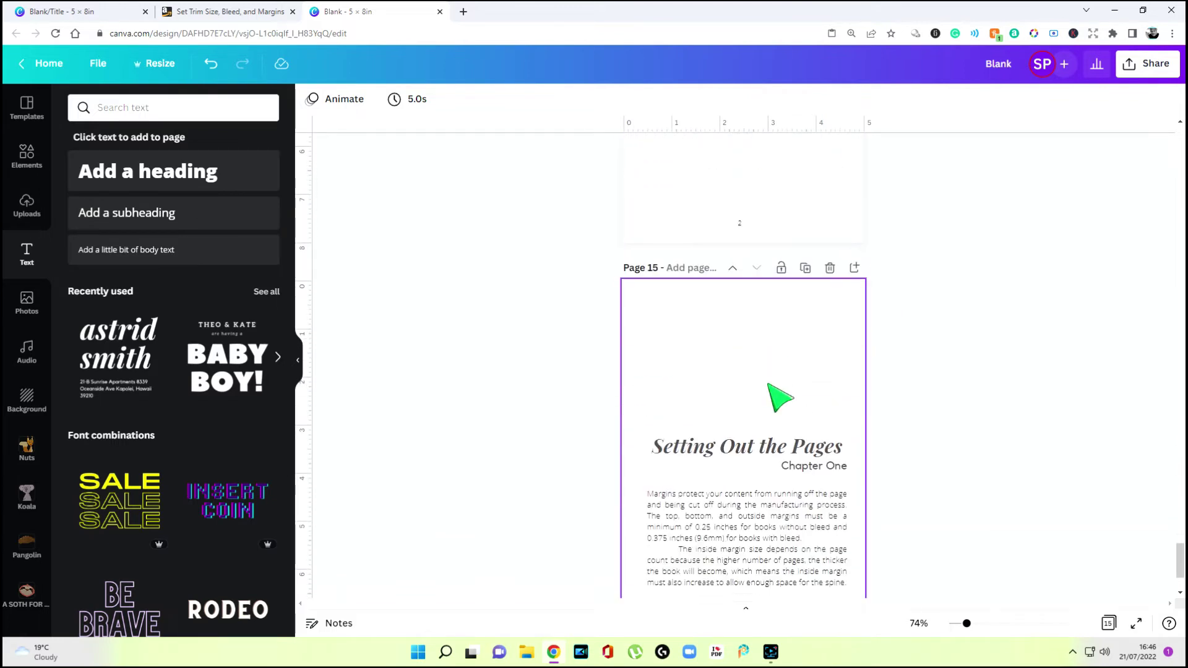
scroll(777, 397, "down", 1)
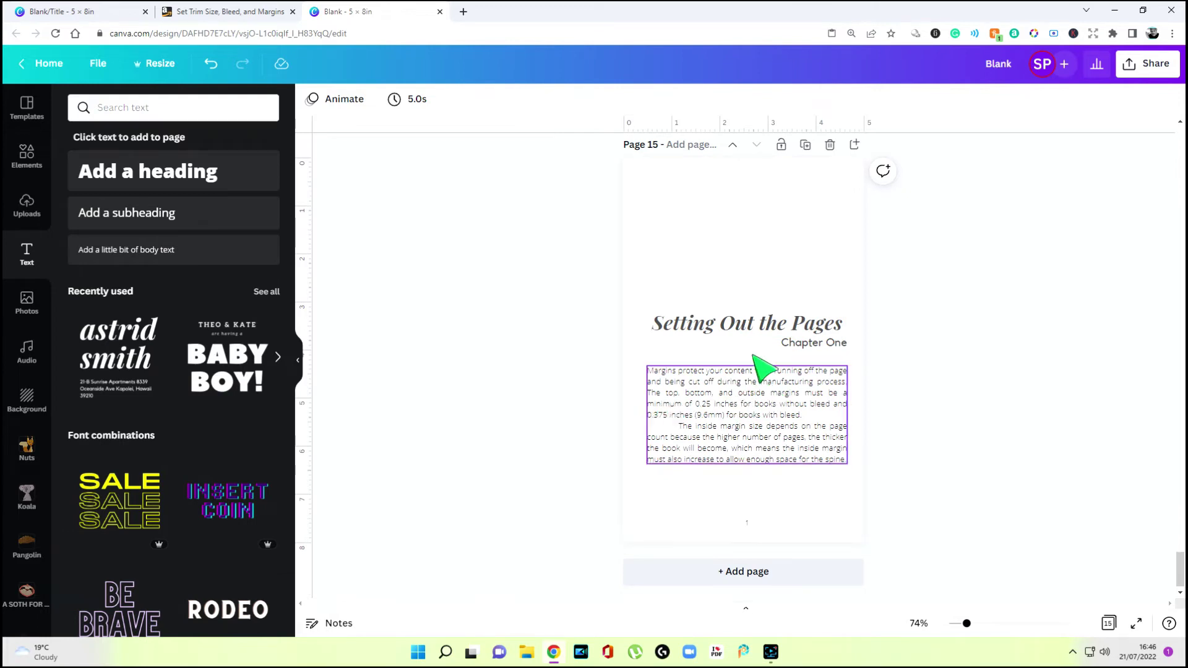
Select page 15's chapter title group, then paste page 14's header onto page 15
left_click(770, 348)
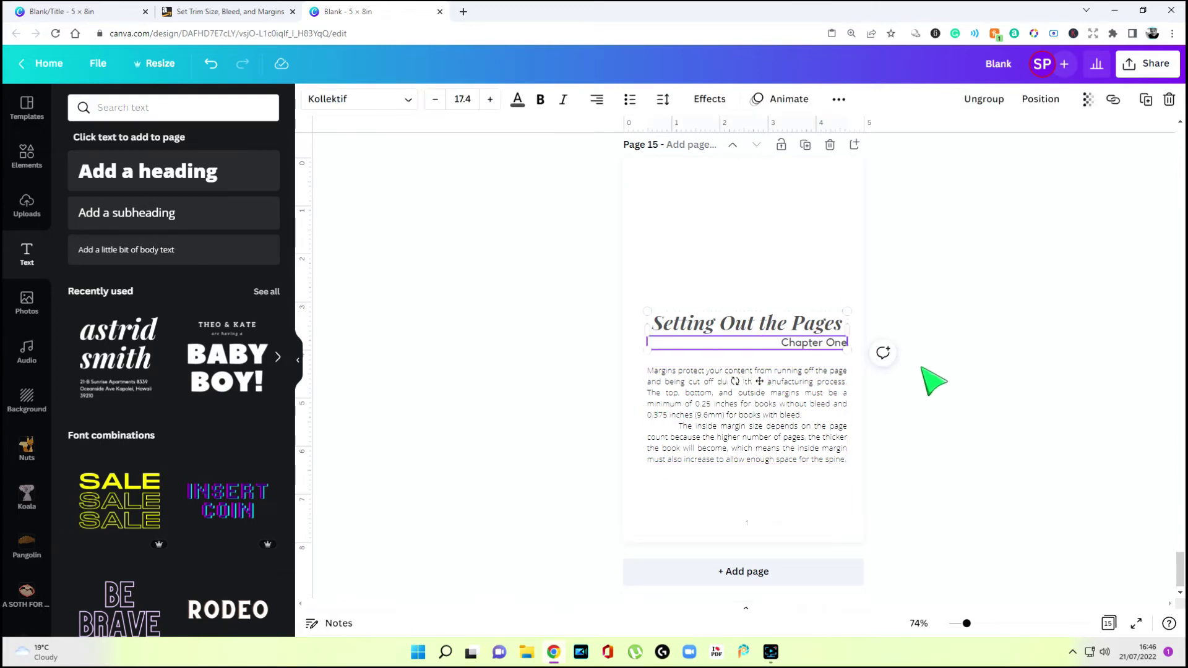
left_click(933, 382)
scroll(804, 396, "up", 9)
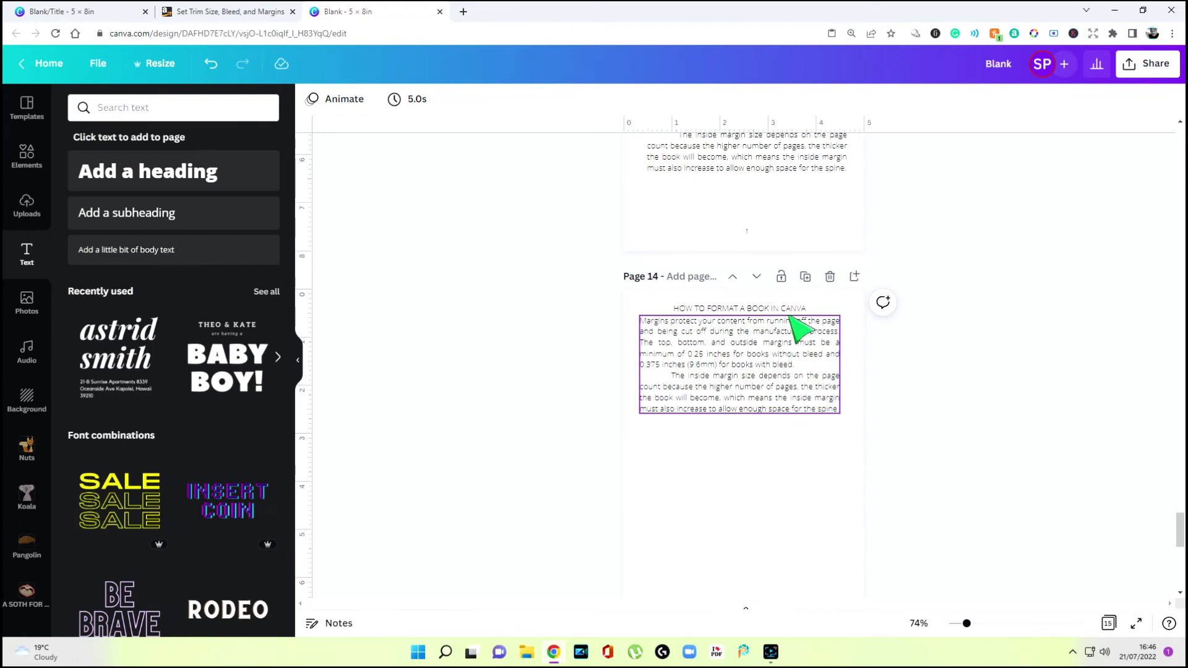
left_click(788, 310)
key("ctrl+c")
scroll(799, 384, "down", 5)
right_click(777, 411)
left_click(805, 454)
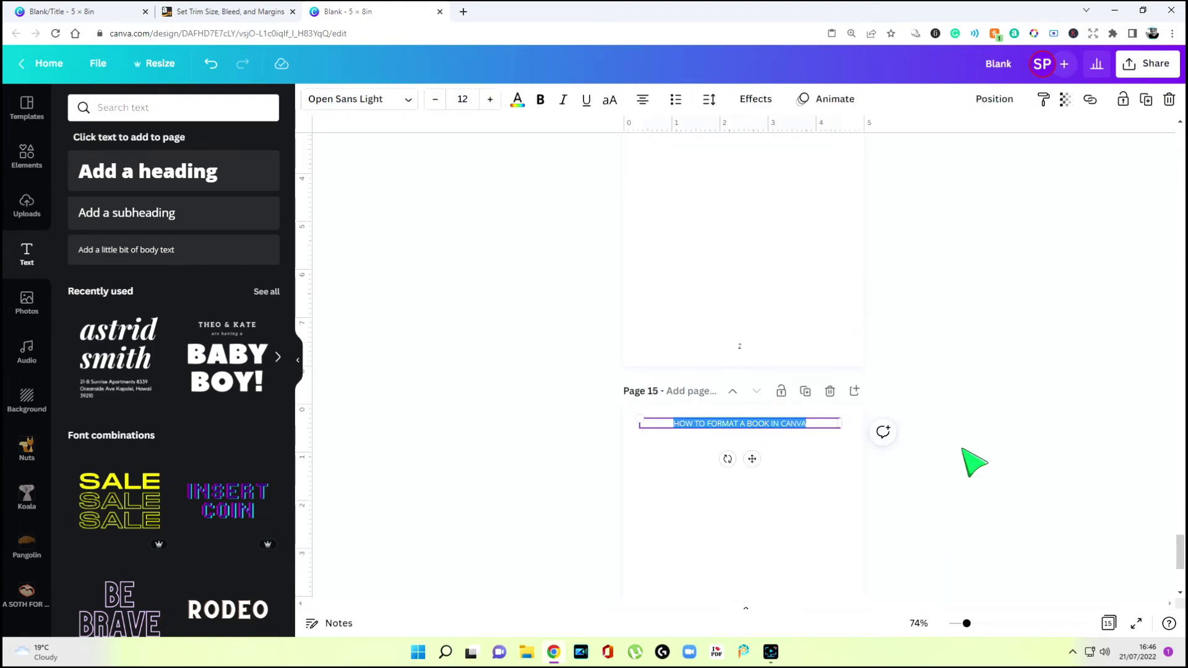
Retype the pasted header as 'SETTING OUT THE PAGES'
scroll(962, 456, "up", 12)
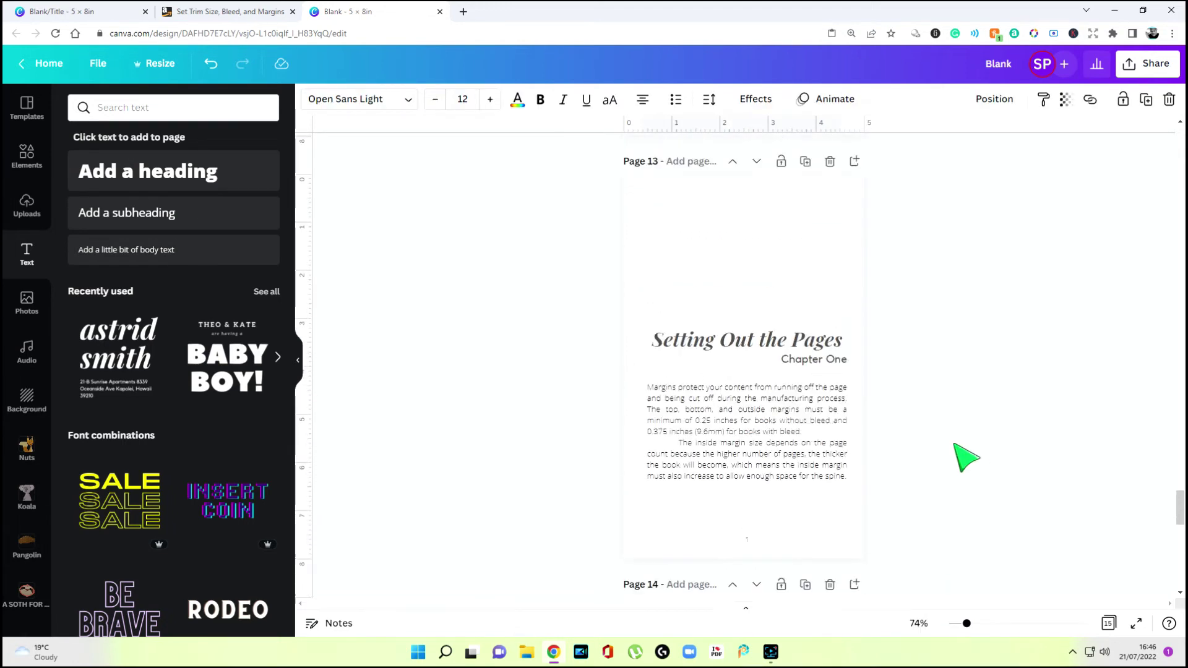
scroll(929, 451, "down", 3)
left_click(799, 364)
scroll(804, 371, "down", 10)
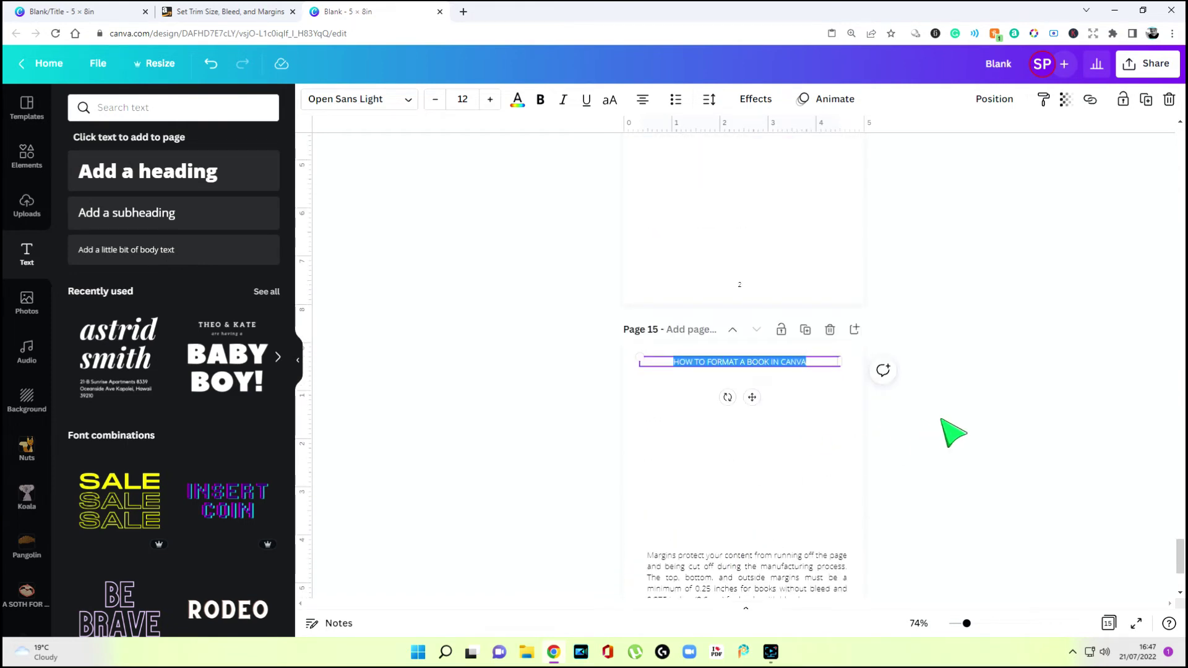
type("SETTING OUT THE")
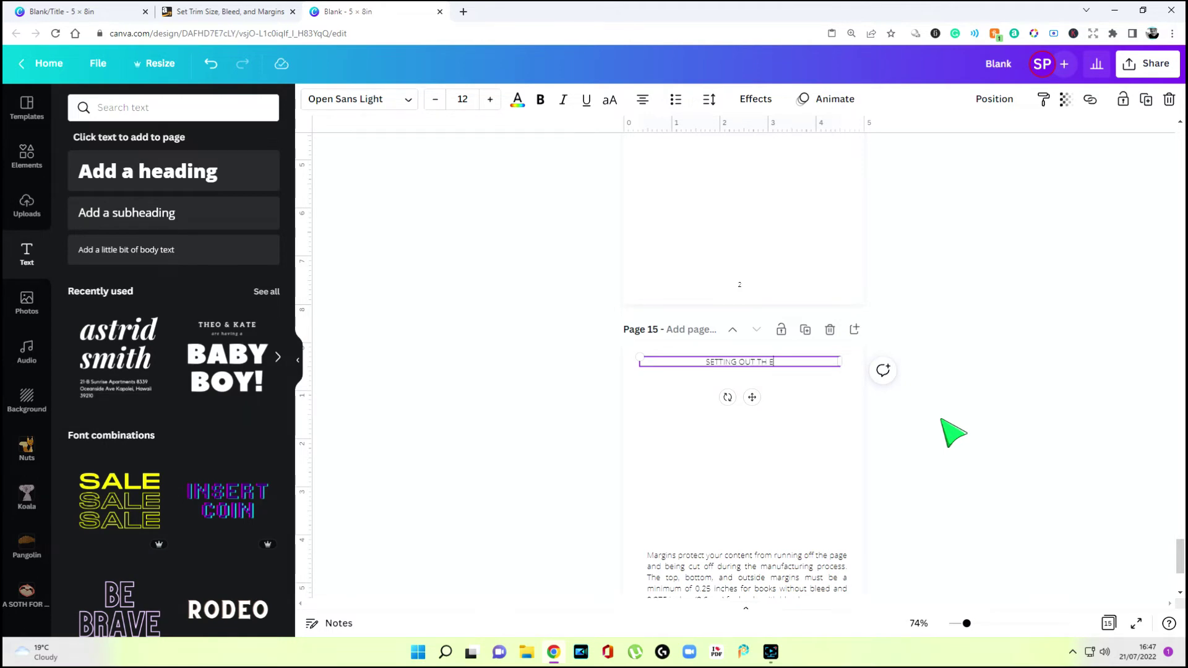
type(" PAGES")
left_click(953, 433)
Drag page 15's margins text up under the heading, nudging it slightly left and up
scroll(955, 443, "down", 3)
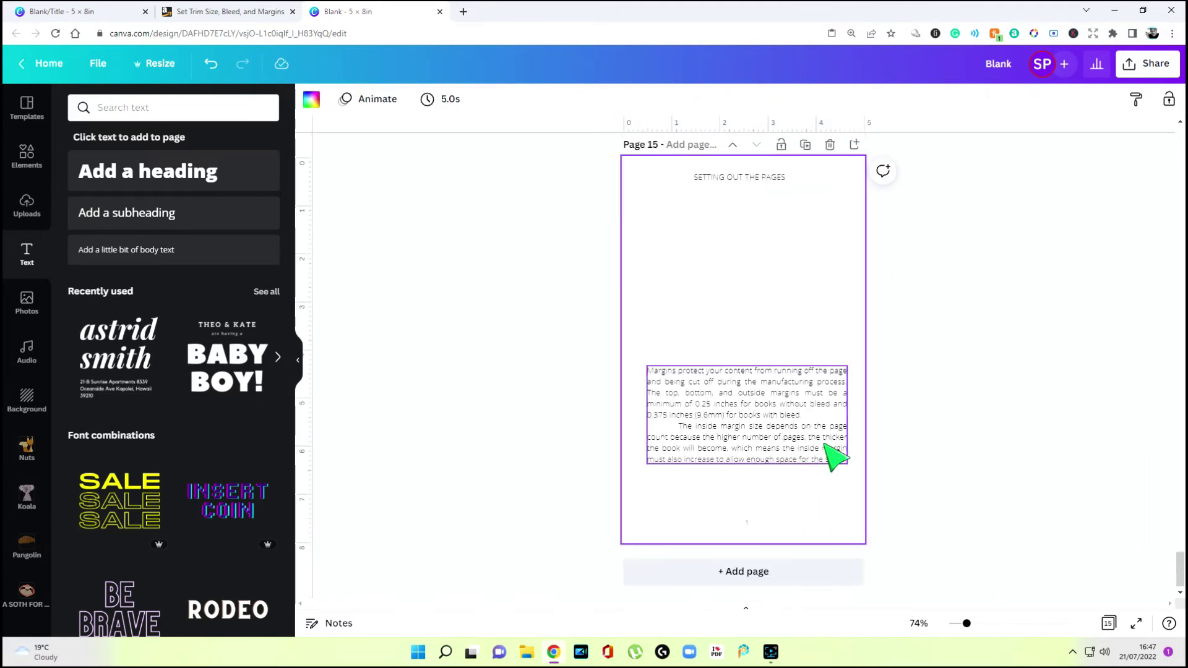
left_click_drag(828, 451, 779, 256)
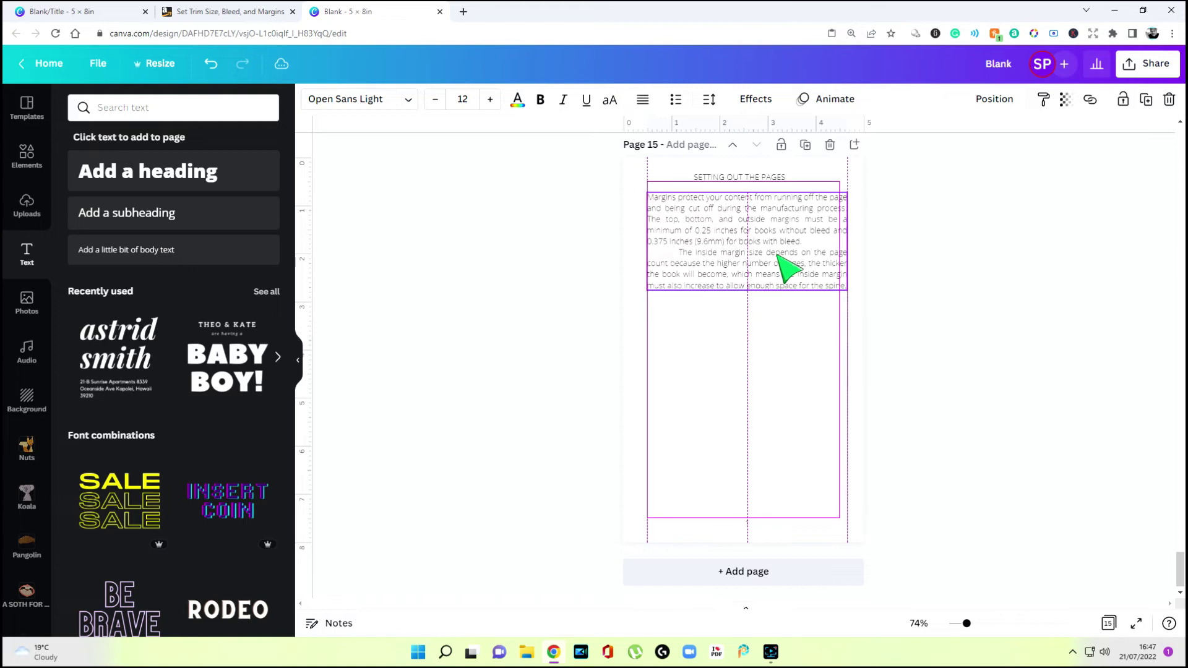
left_click(966, 355)
scroll(956, 352, "up", 3)
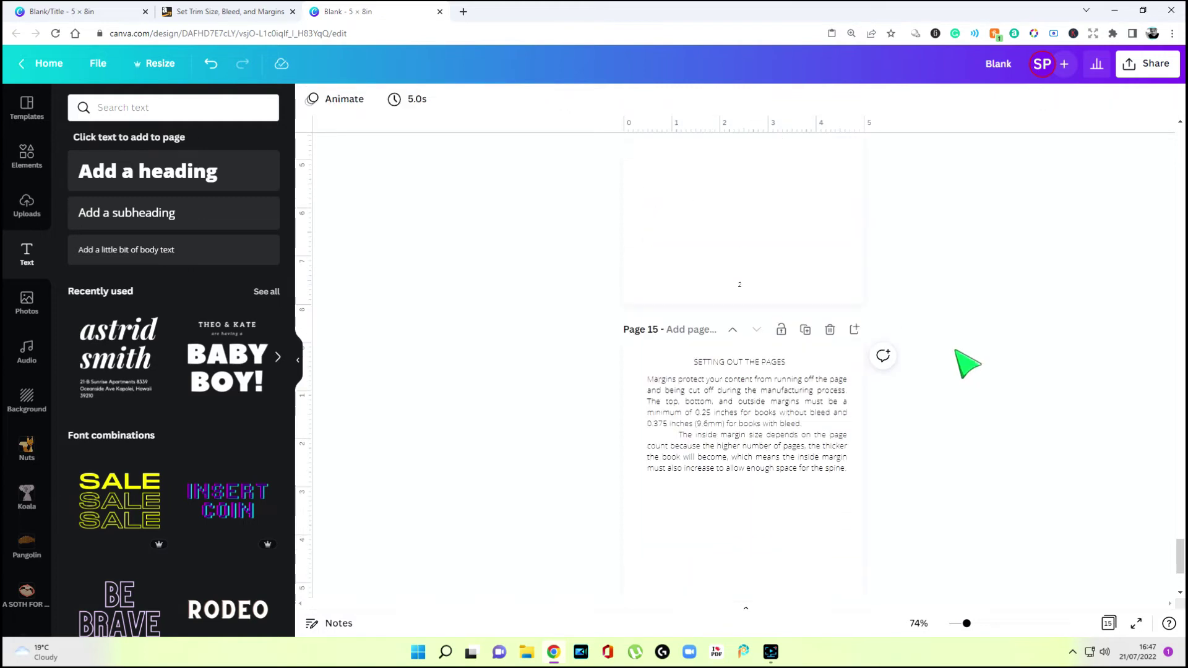
left_click(777, 428)
left_click_drag(783, 436, 778, 435)
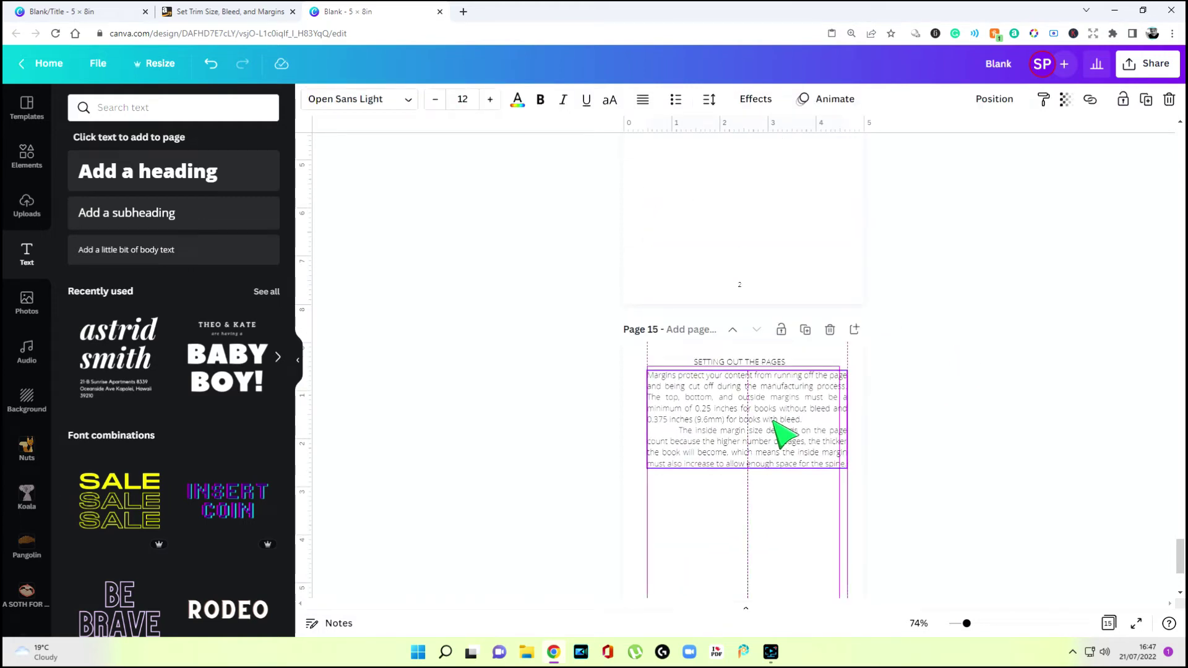
left_click(1007, 464)
left_click(641, 433)
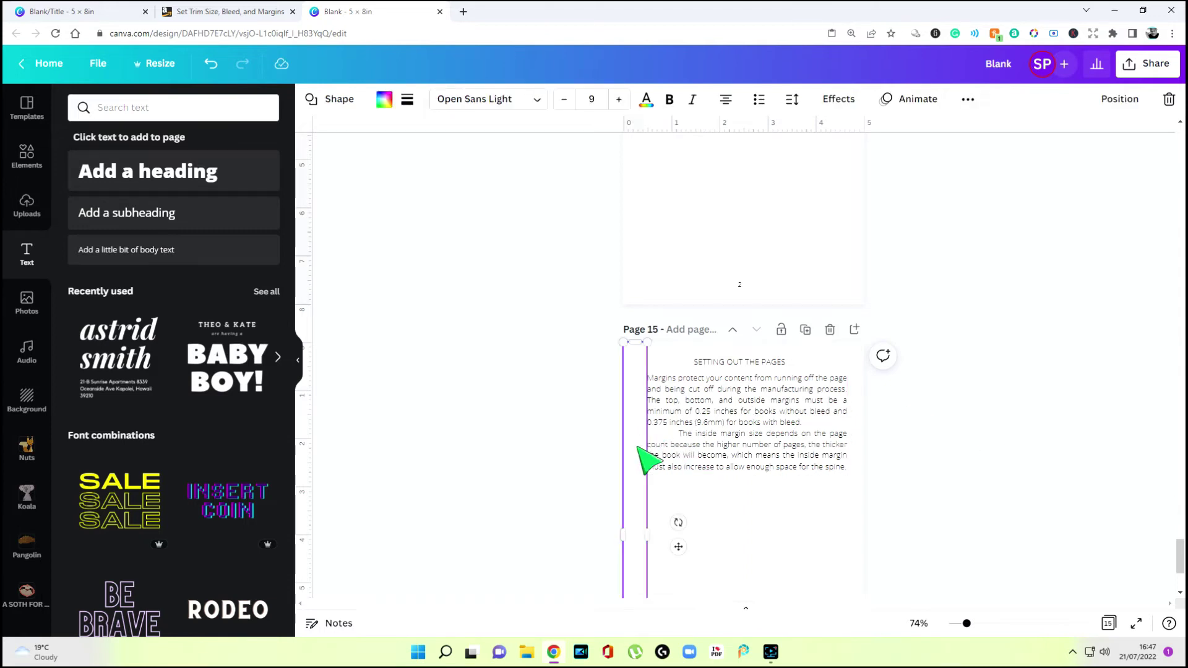
scroll(774, 519, "up", 1)
left_click_drag(773, 493, 774, 487)
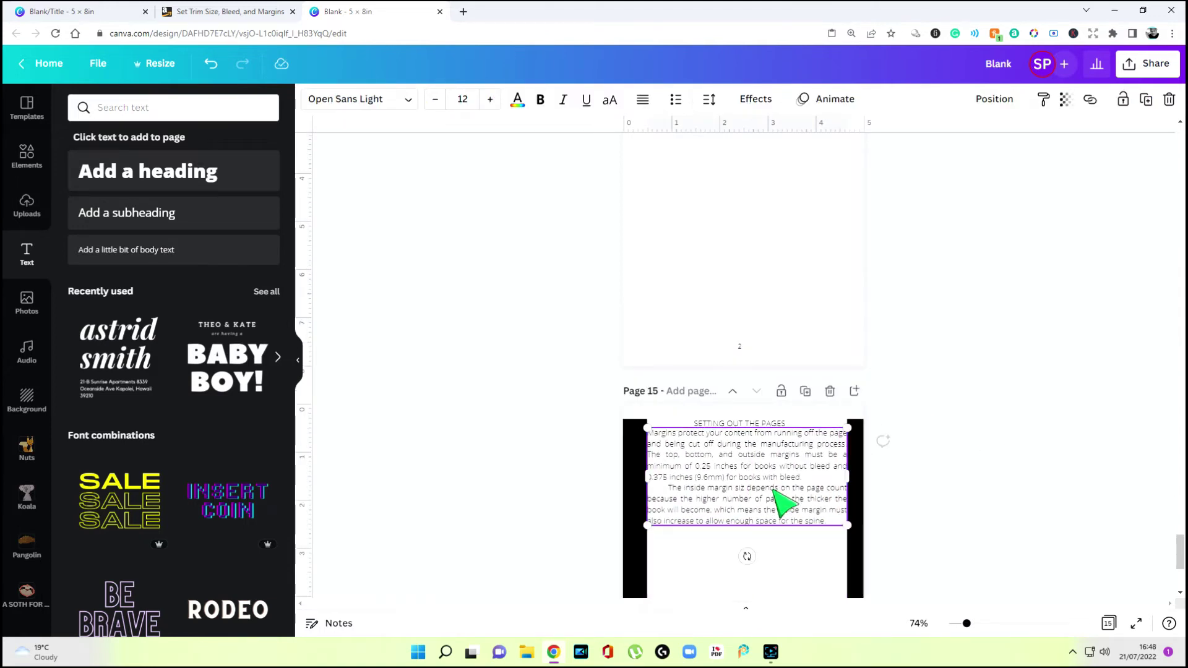
left_click(994, 458)
Compare page 15's body text placement against page 14's
scroll(995, 458, "up", 5)
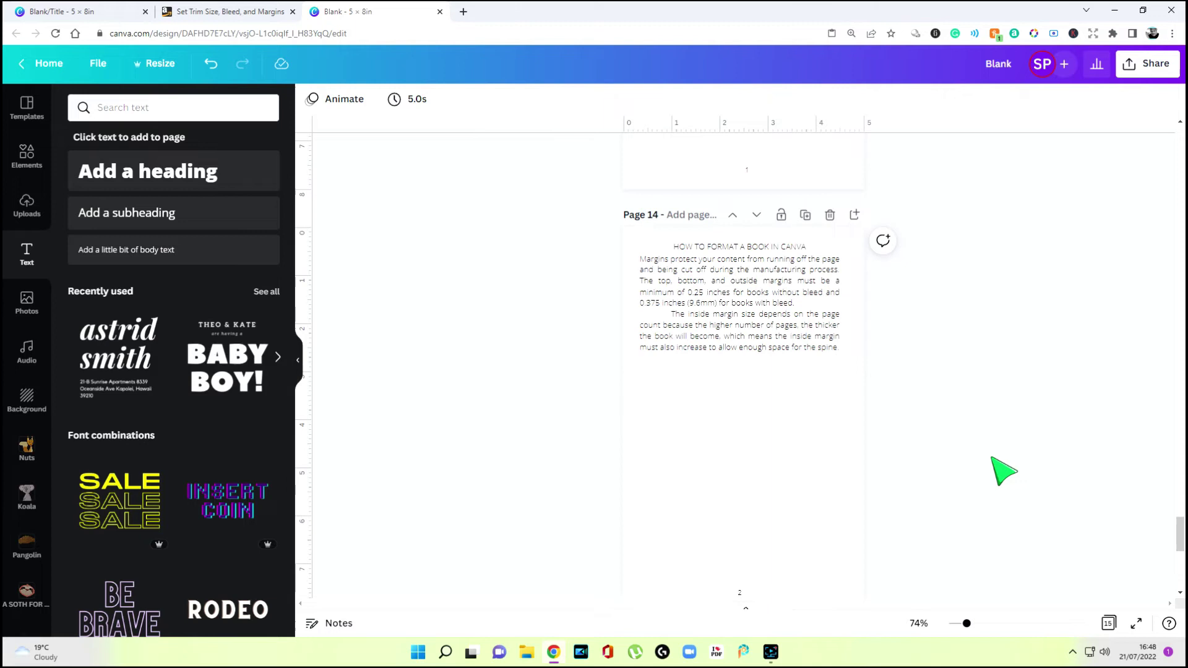
left_click(836, 387)
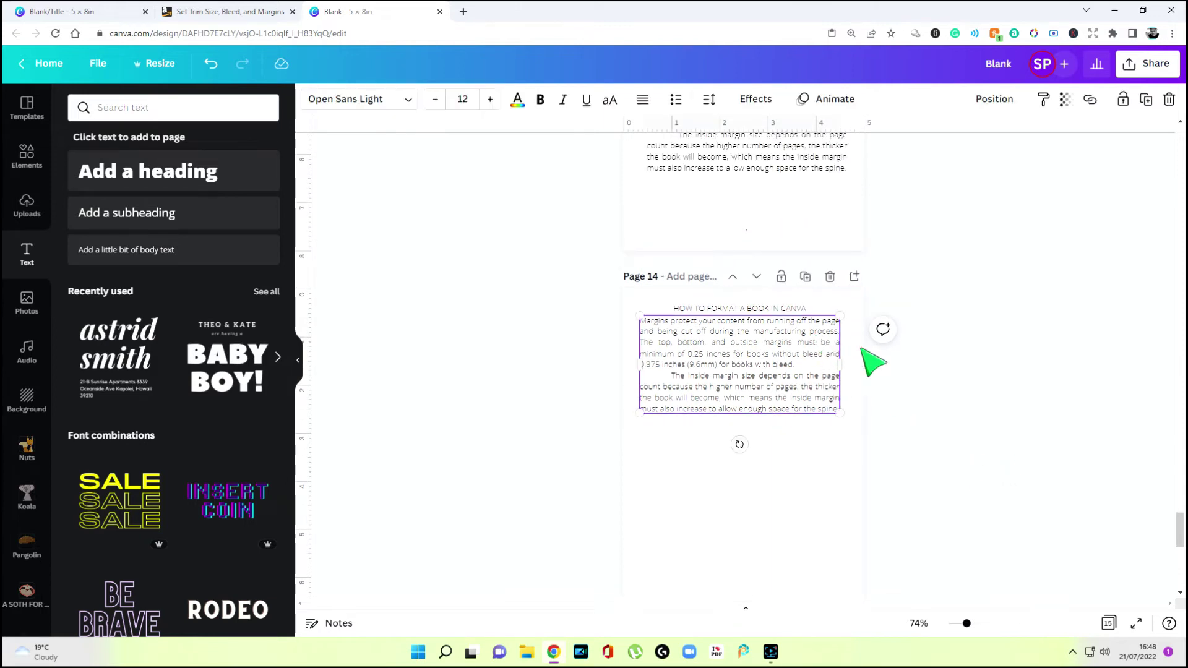
left_click(971, 382)
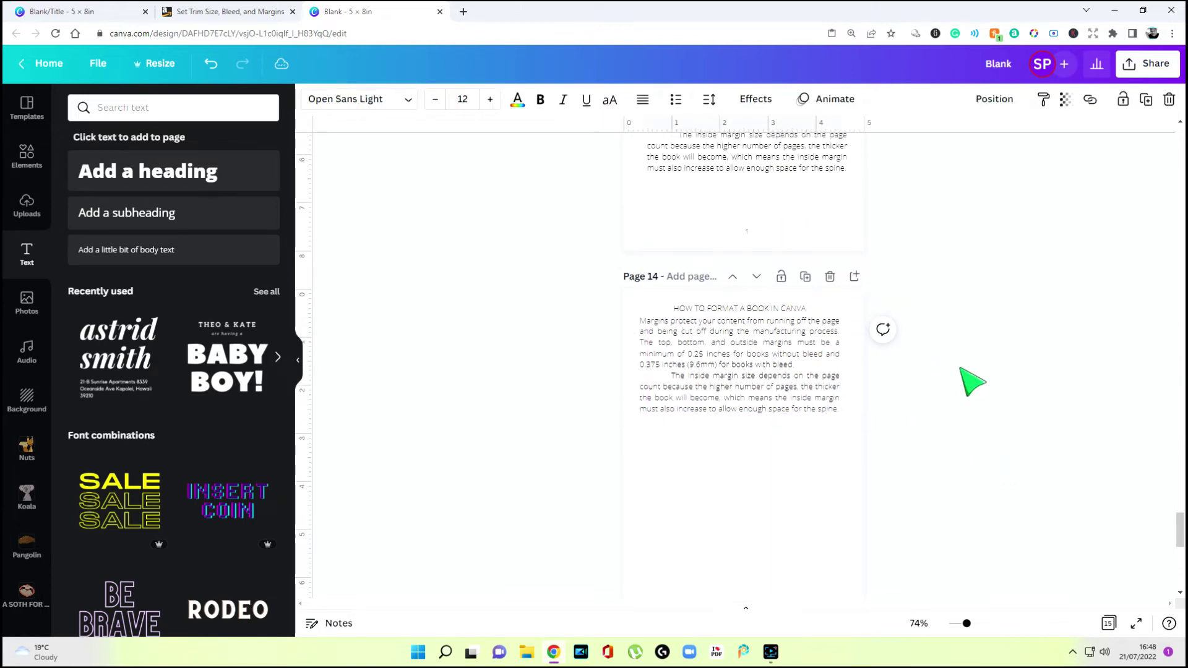
scroll(978, 379, "down", 6)
left_click(799, 449)
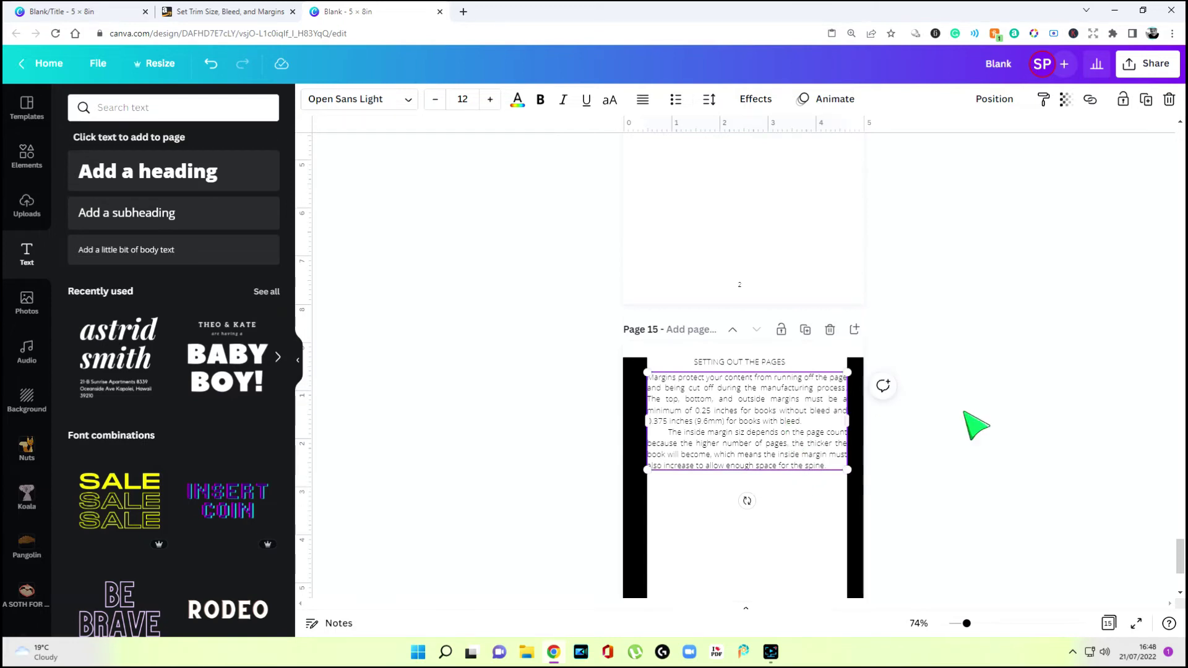
scroll(1009, 424, "up", 10)
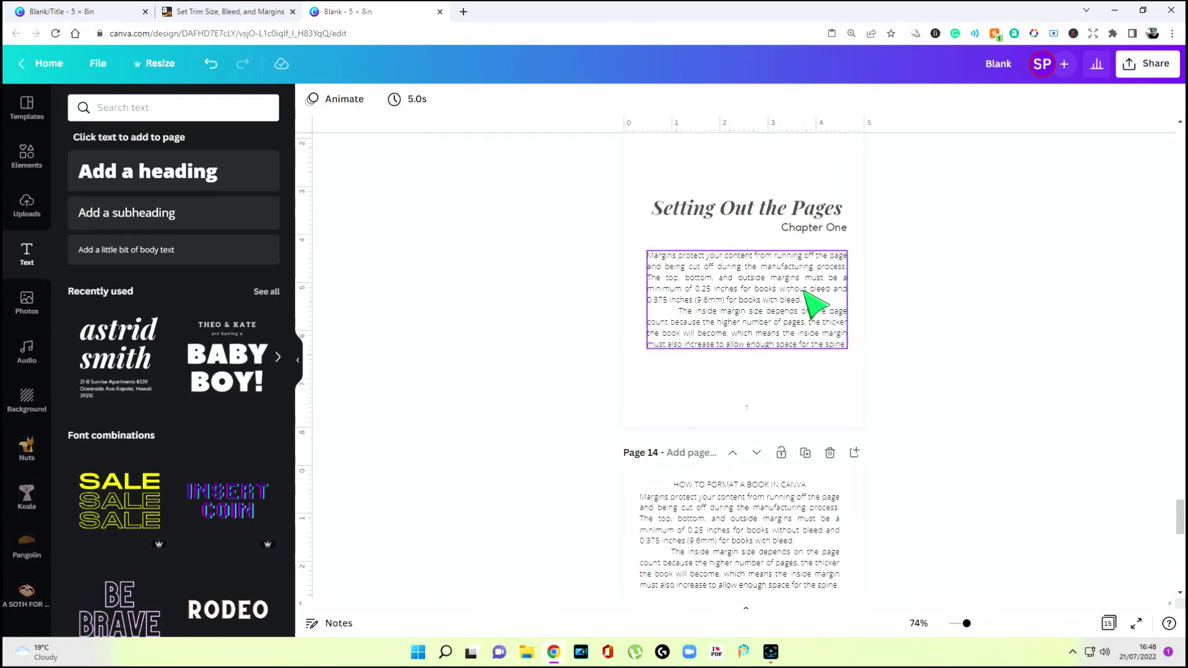
scroll(805, 378, "down", 5)
scroll(800, 401, "down", 4)
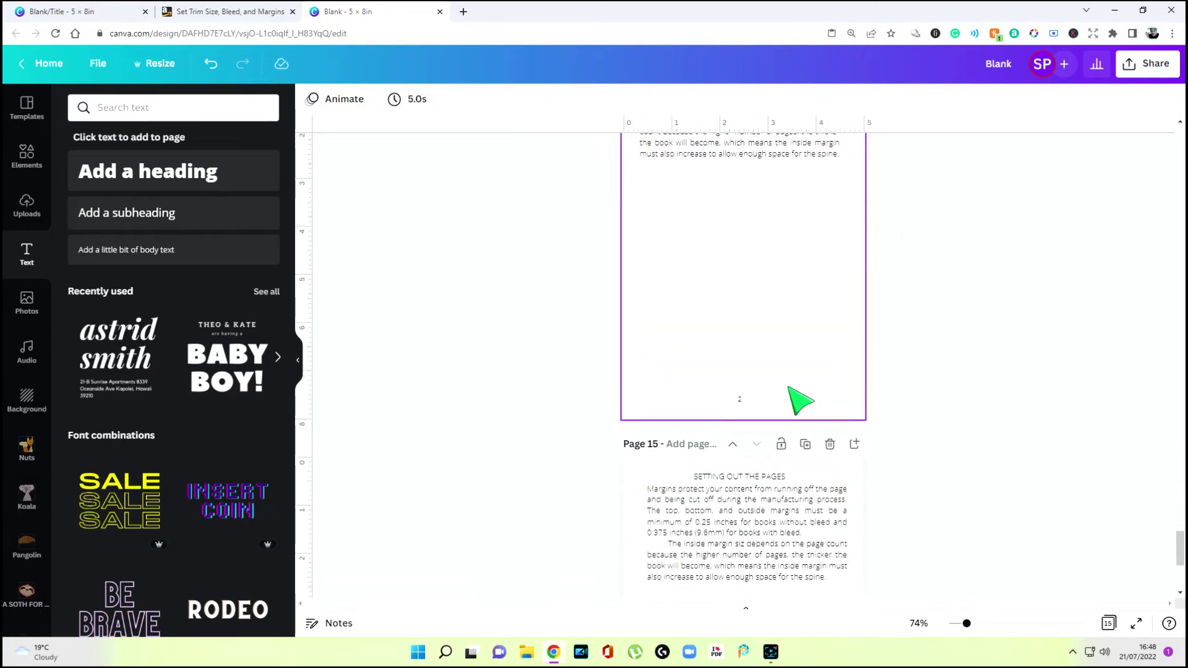
scroll(792, 347, "up", 5)
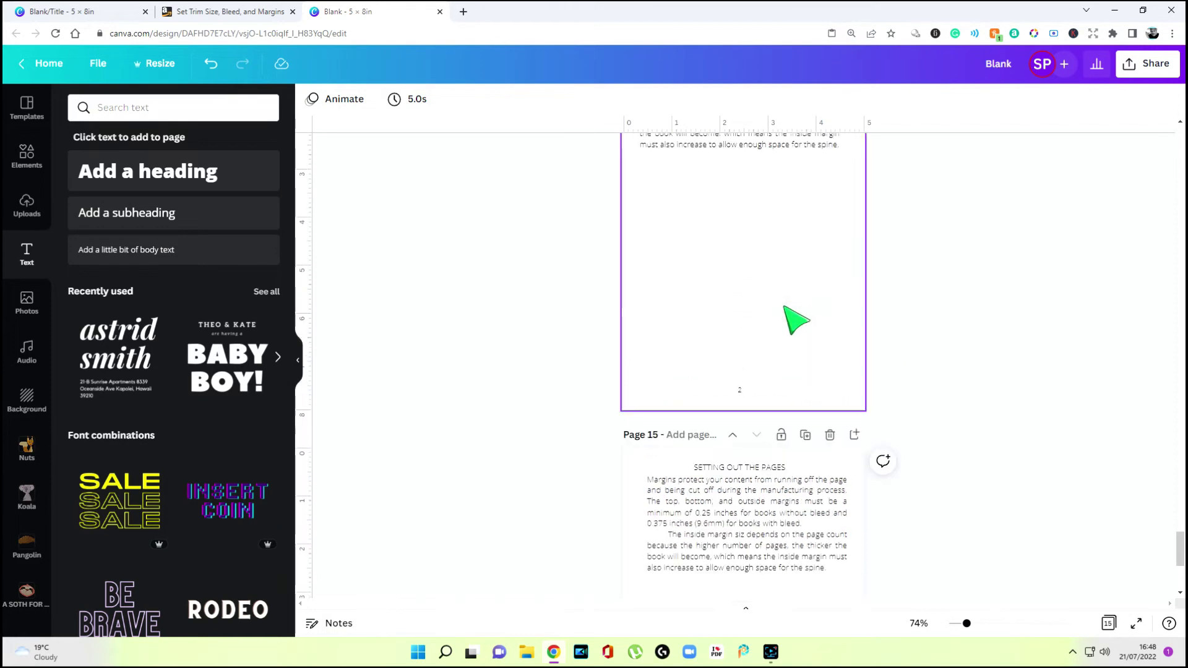
Duplicate page 14, the HOW TO FORMAT A BOOK IN CANVA page
scroll(774, 384, "down", 2)
scroll(928, 356, "down", 5)
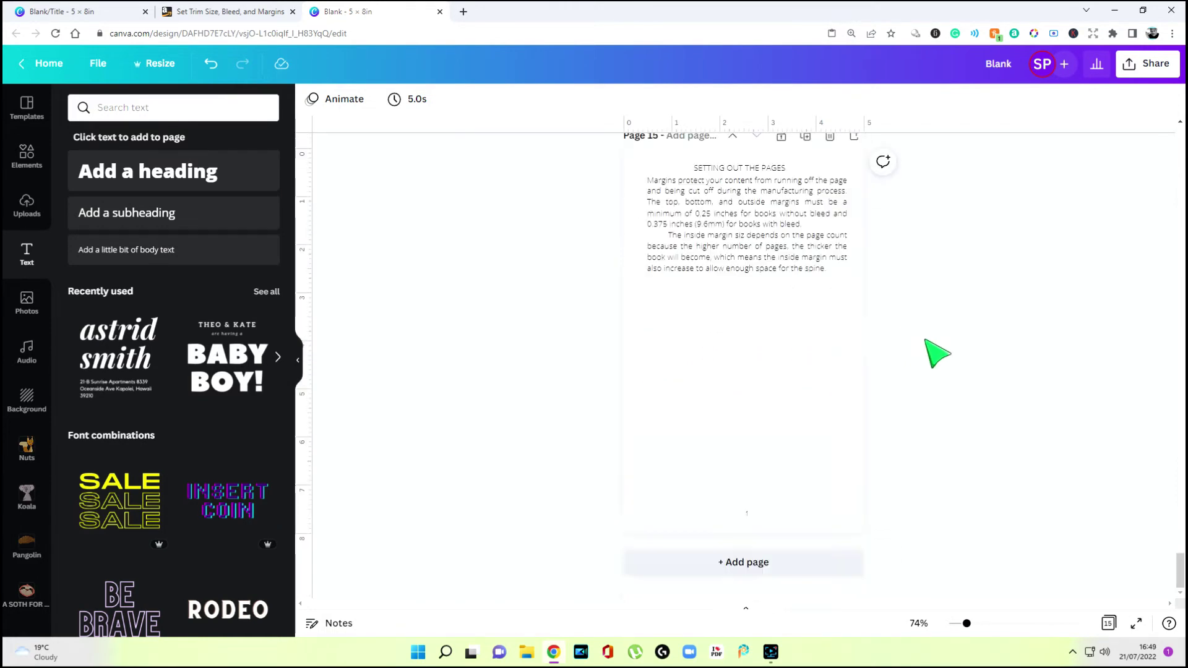
scroll(788, 369, "up", 3)
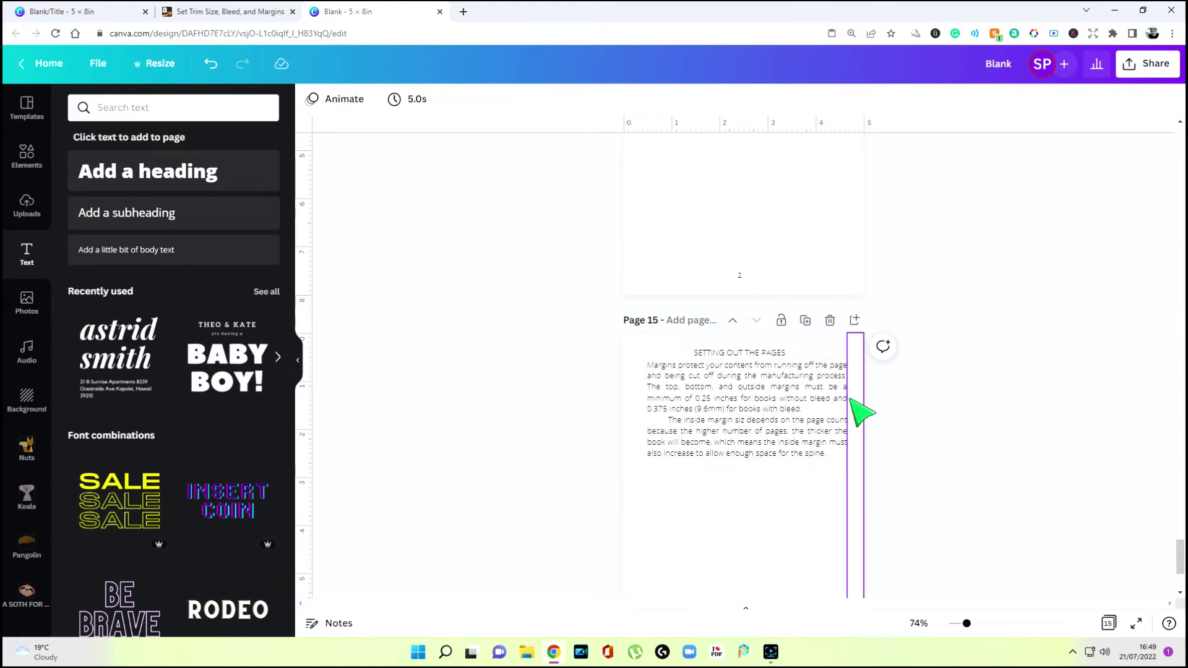
scroll(860, 412, "up", 5)
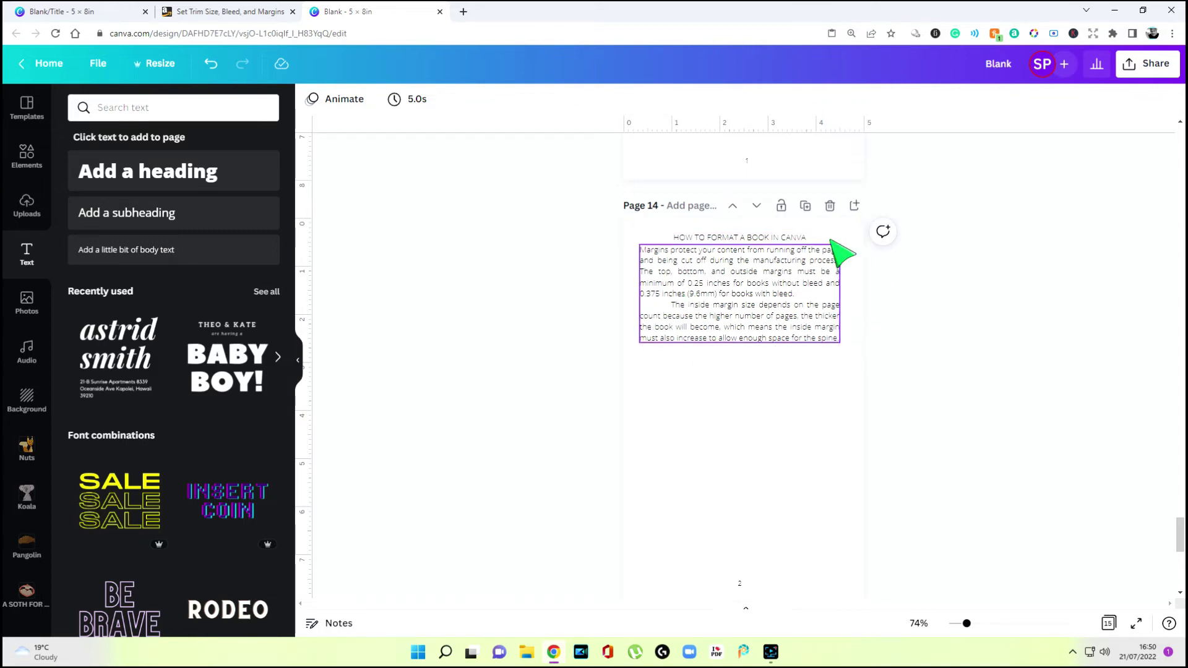
left_click(806, 206)
scroll(804, 266, "up", 6)
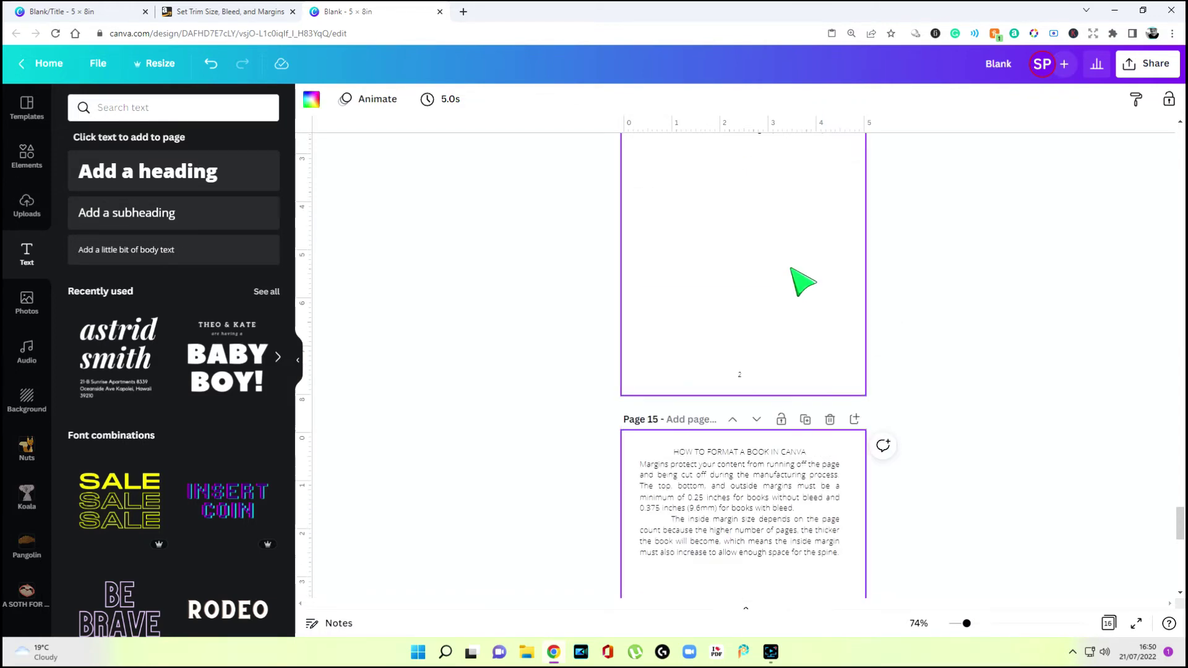
scroll(799, 254, "down", 10)
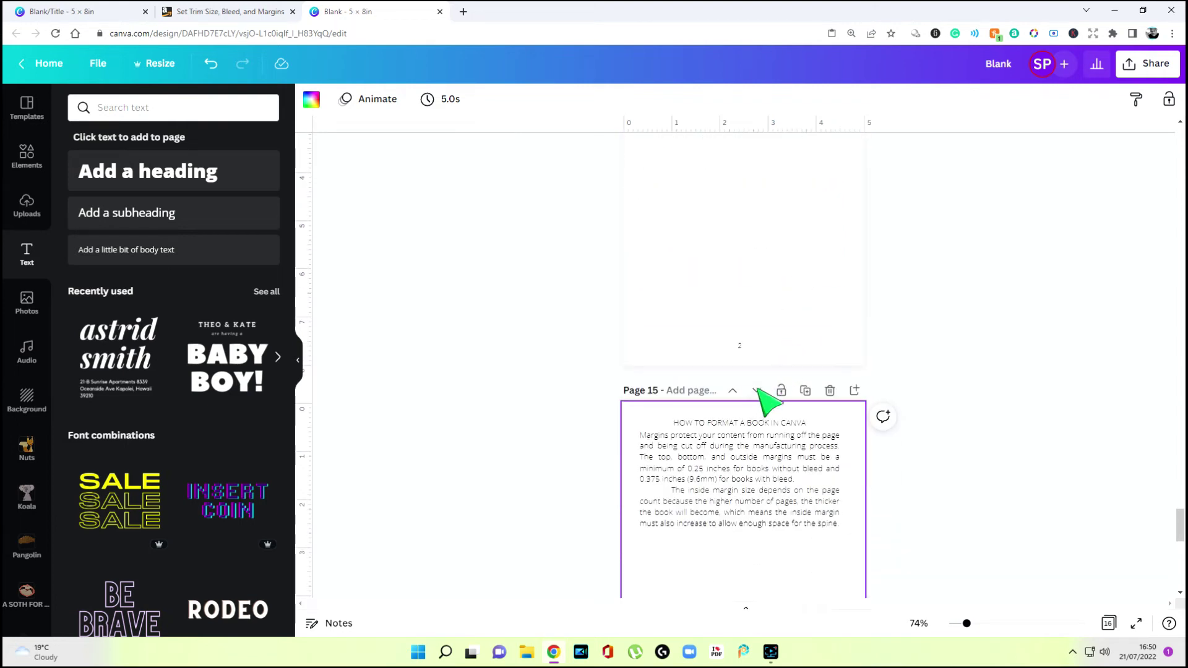
left_click(959, 421)
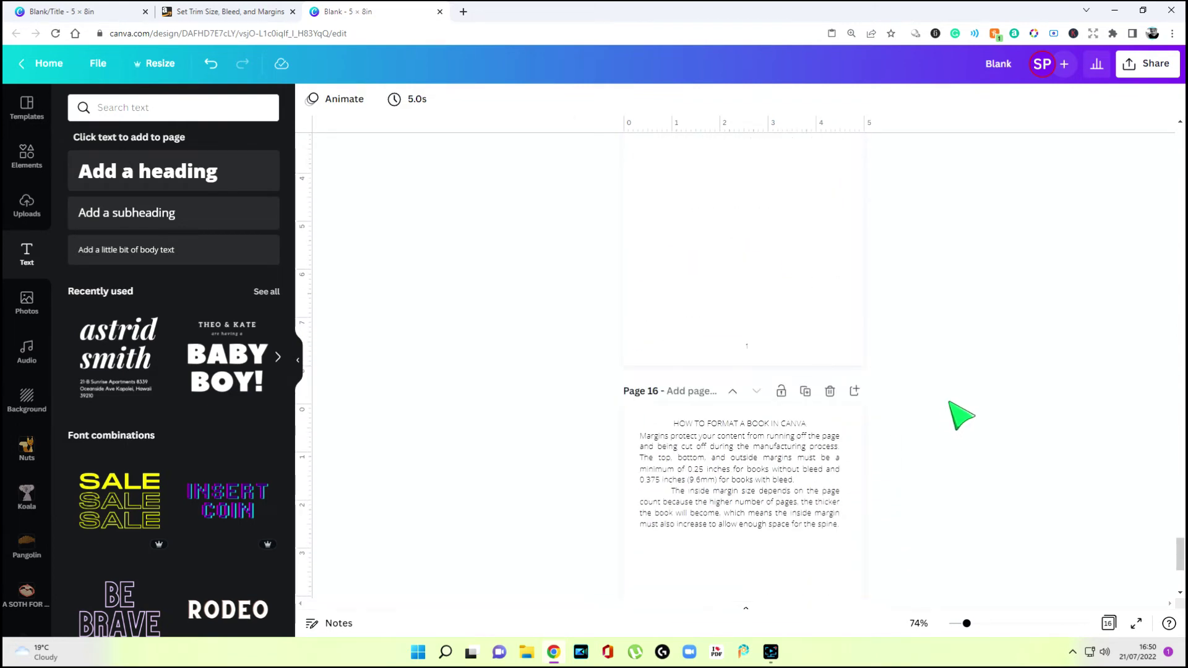
scroll(958, 411, "down", 3)
scroll(958, 412, "up", 6)
Duplicate the SETTING OUT THE PAGES page and move the copy down one place
left_click(665, 167)
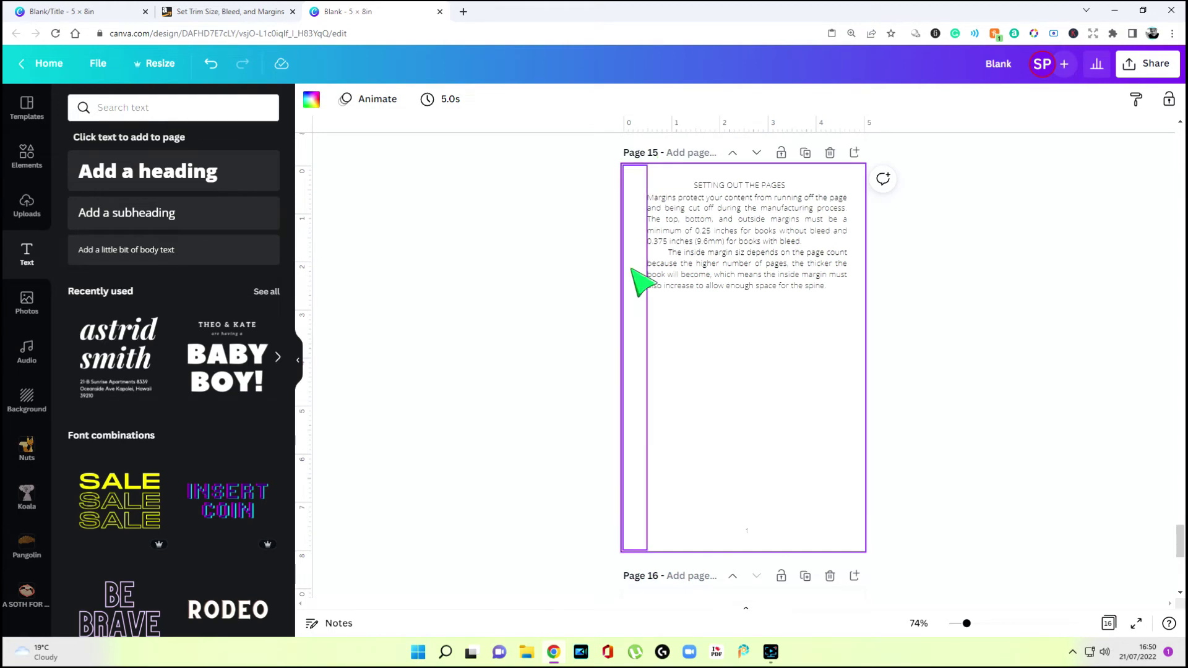
left_click(806, 154)
scroll(782, 260, "up", 2)
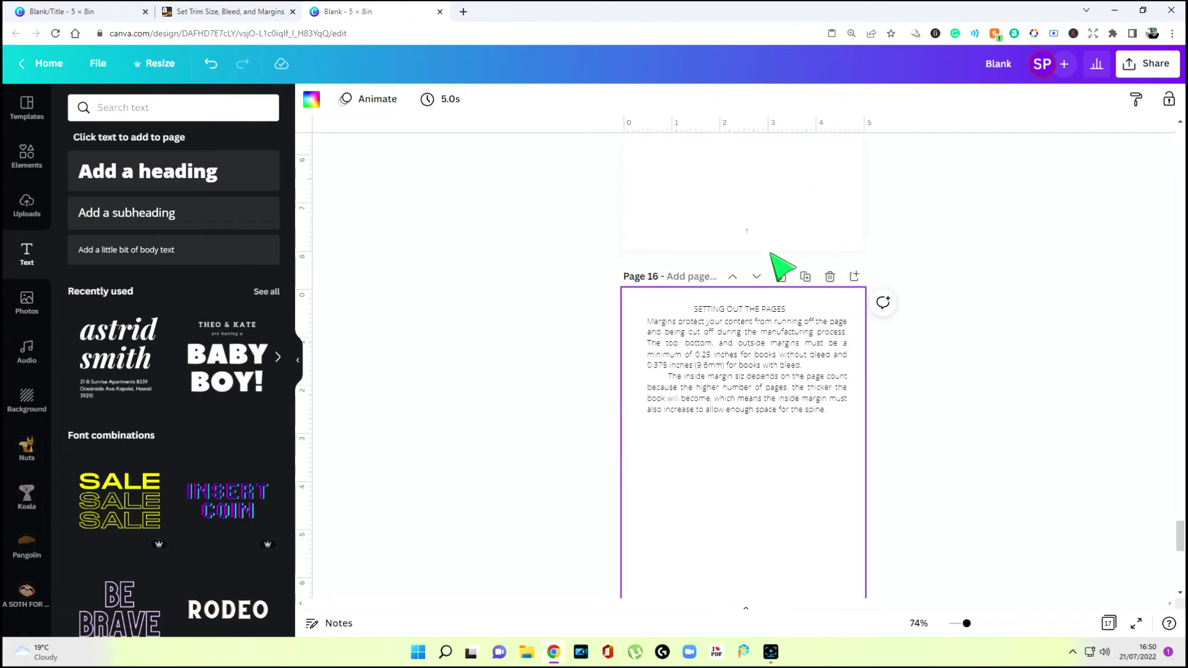
left_click(757, 278)
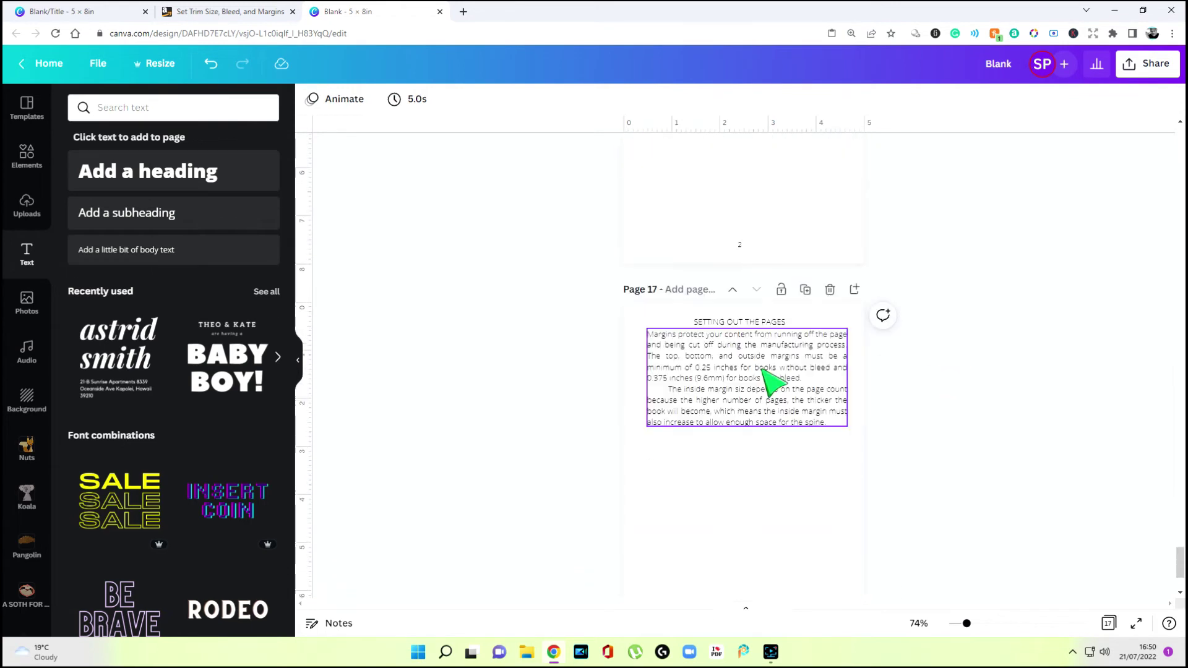
scroll(770, 381, "up", 4)
scroll(770, 381, "up", 15)
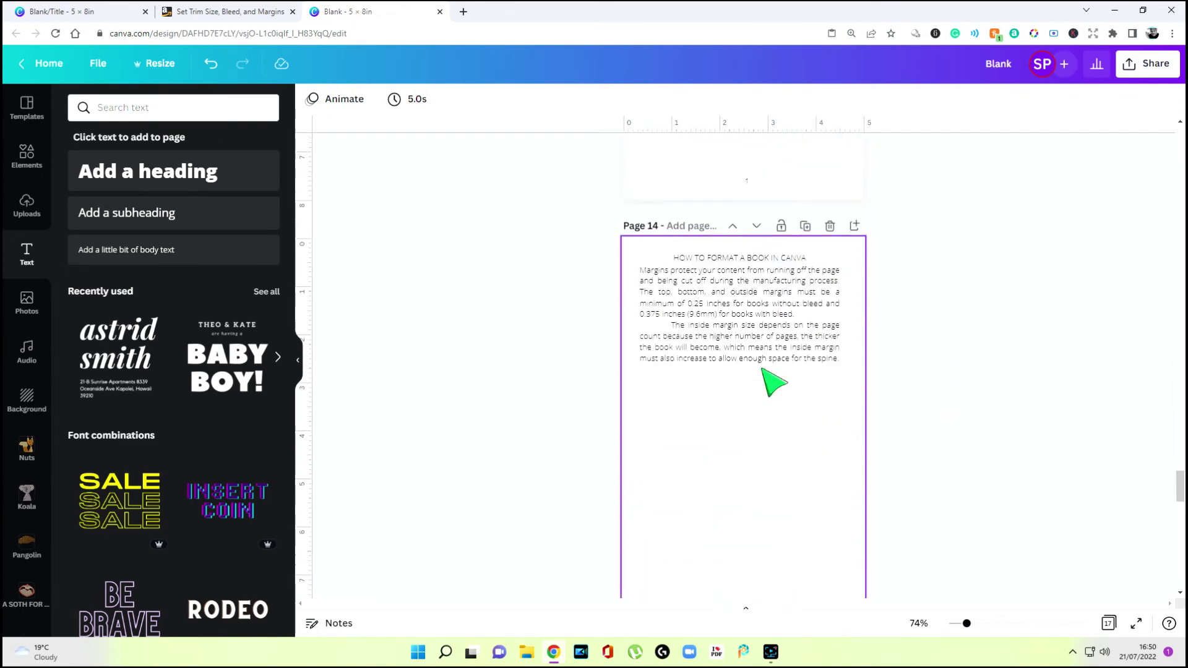
scroll(770, 380, "down", 11)
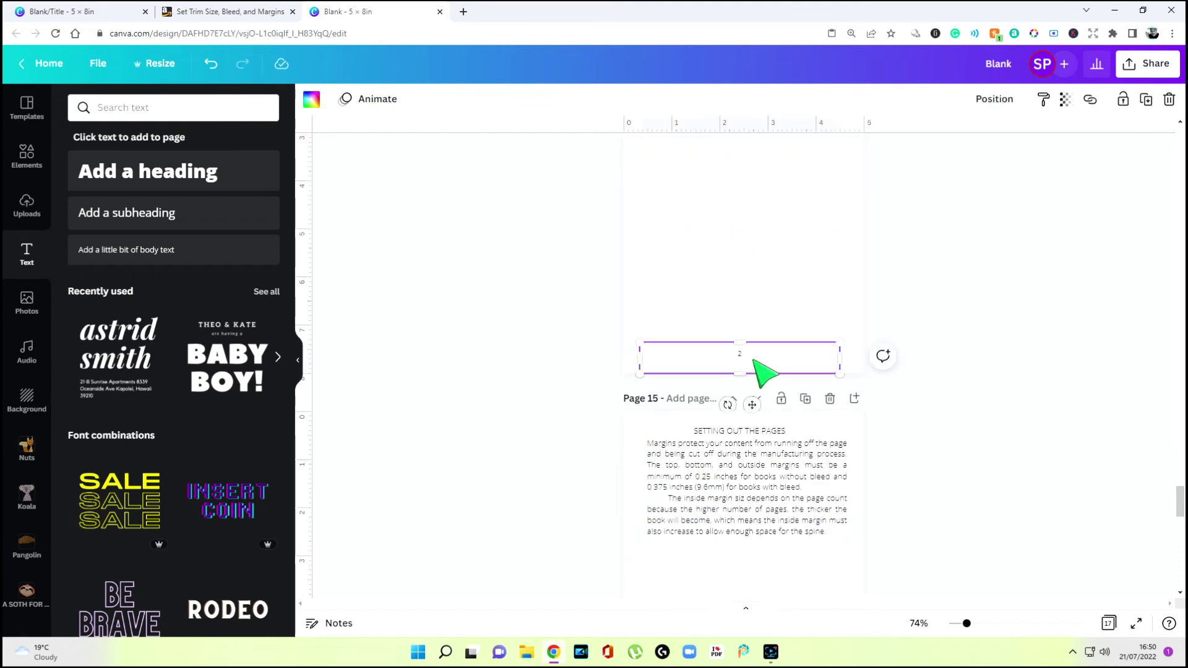
scroll(764, 371, "down", 4)
left_click(760, 517)
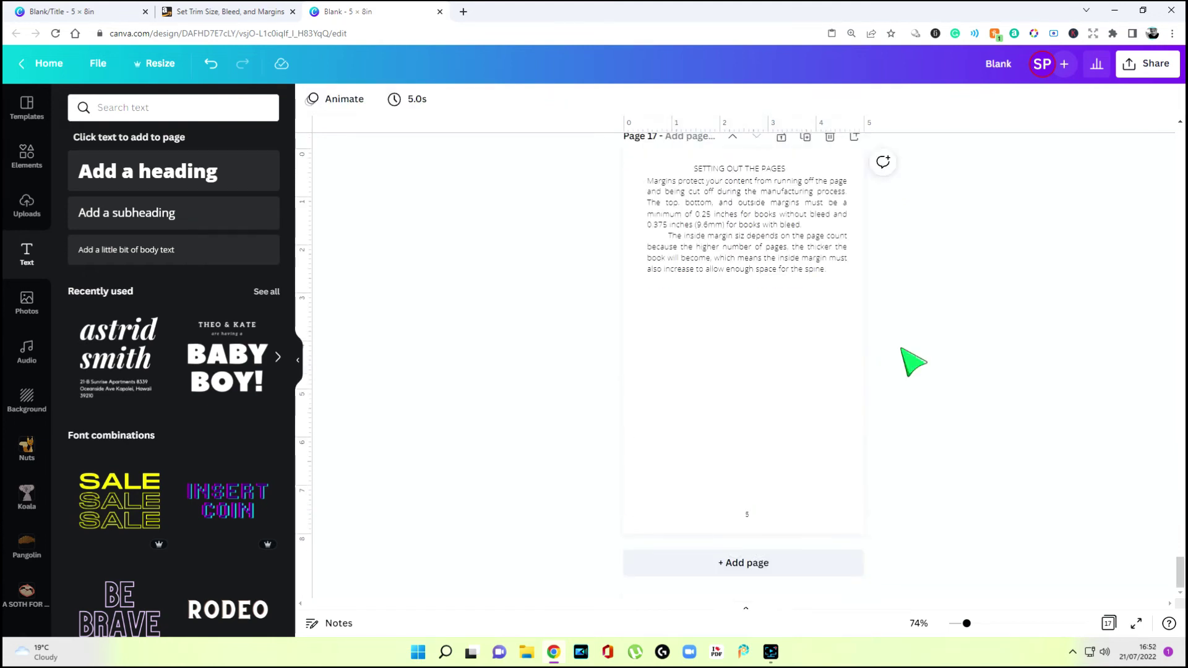
scroll(910, 358, "up", 5)
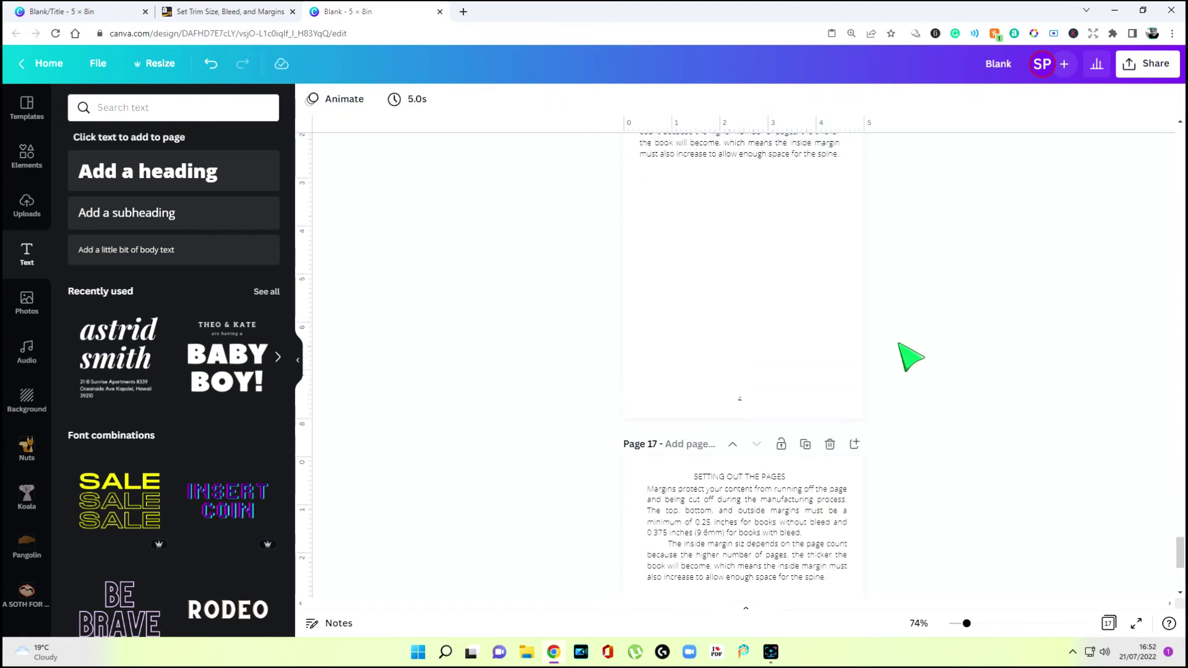
scroll(909, 358, "up", 2)
Make two more copies of the text page
scroll(905, 359, "down", 4)
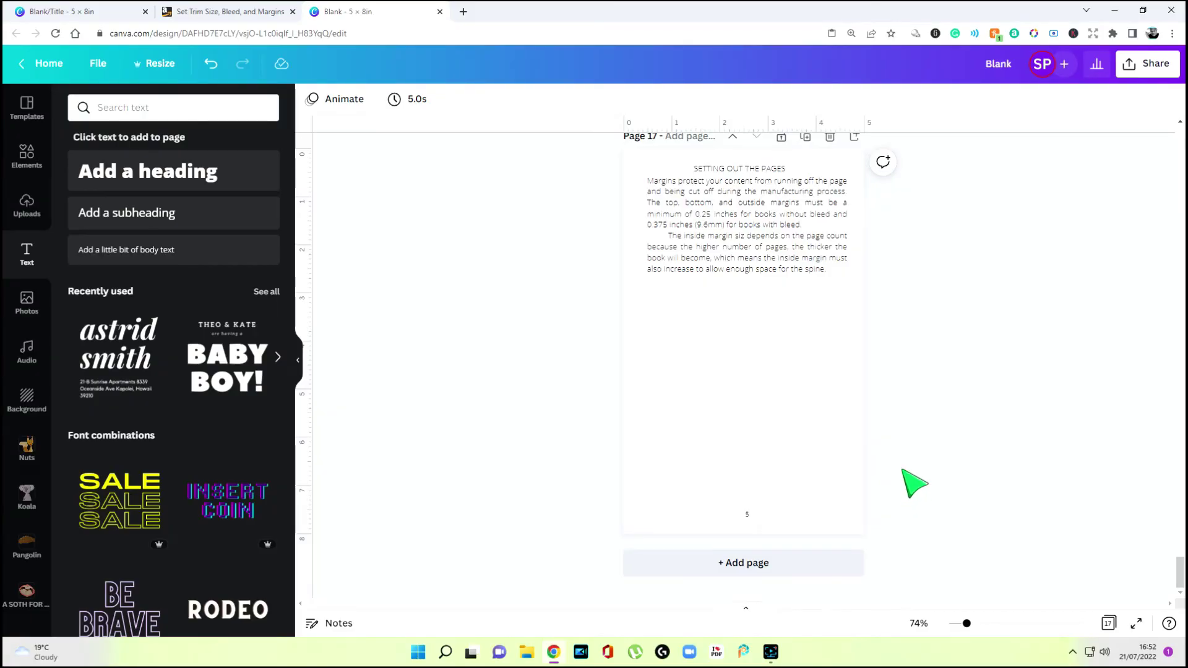
scroll(817, 419, "up", 2)
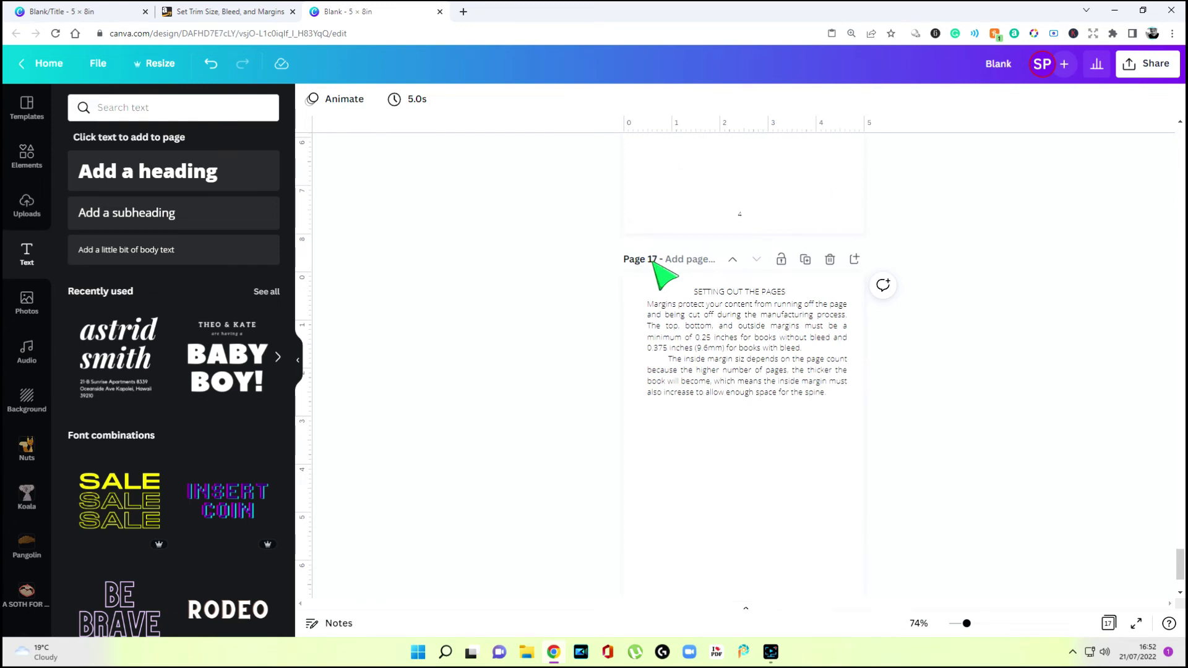
left_click(718, 362)
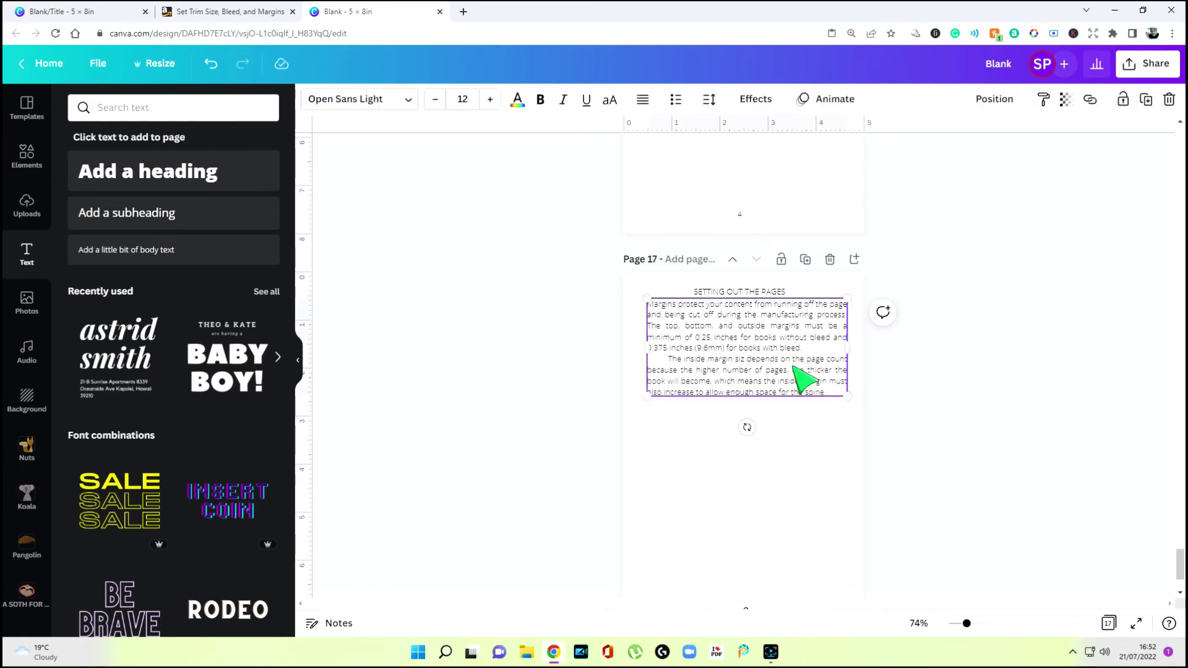
left_click(998, 457)
scroll(965, 470, "up", 1)
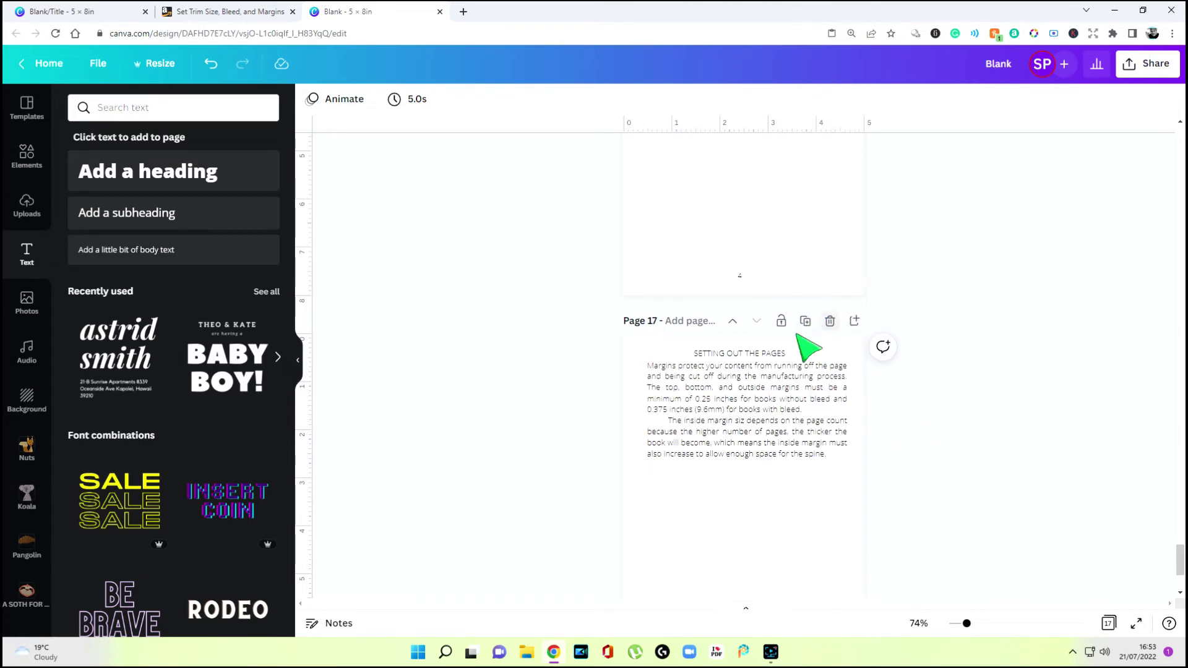
scroll(681, 378, "up", 6)
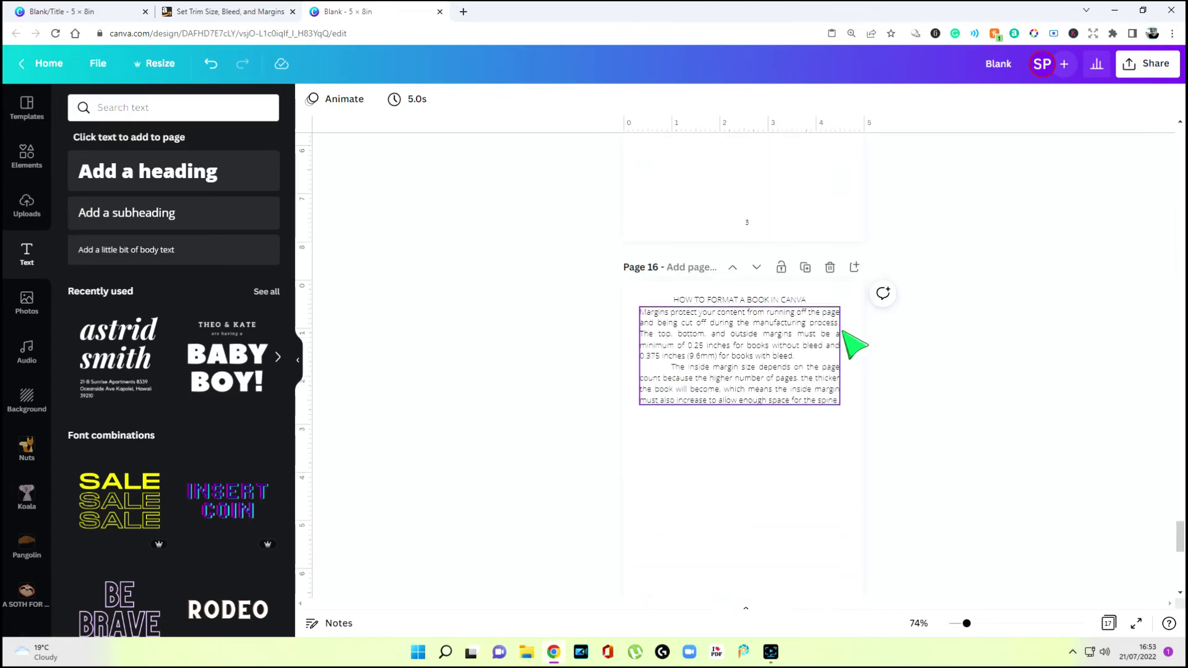
left_click(805, 268)
left_click(805, 268)
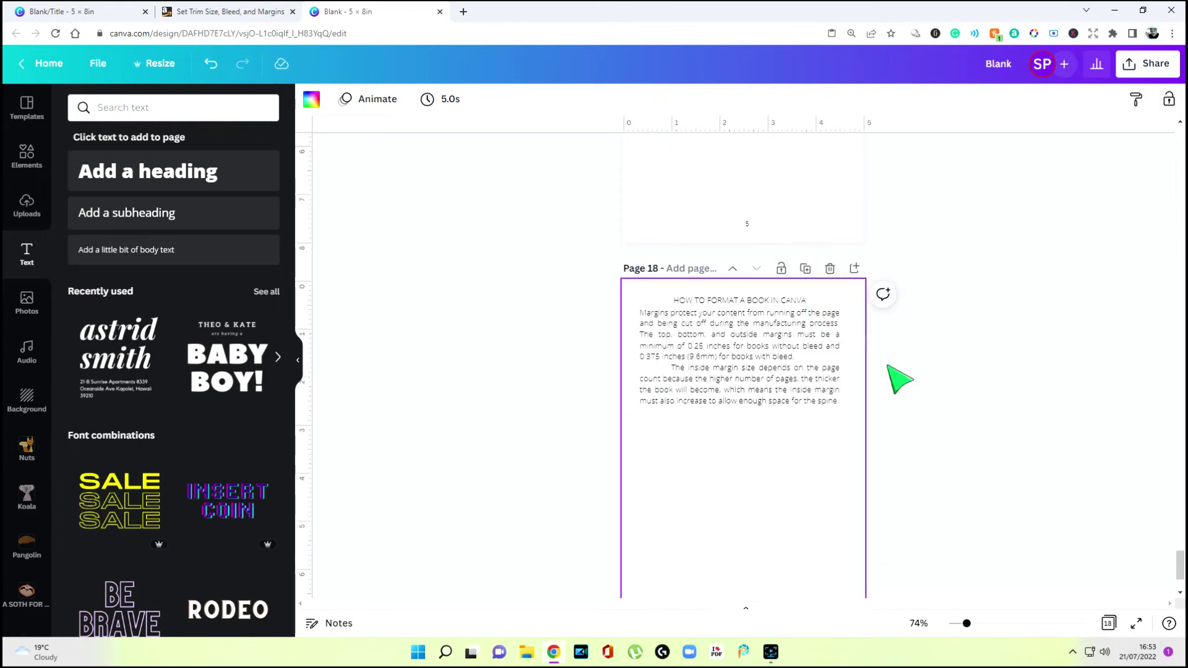
Delete the body text from new page 18, leaving only its header and page number
left_click(711, 345)
key("Delete")
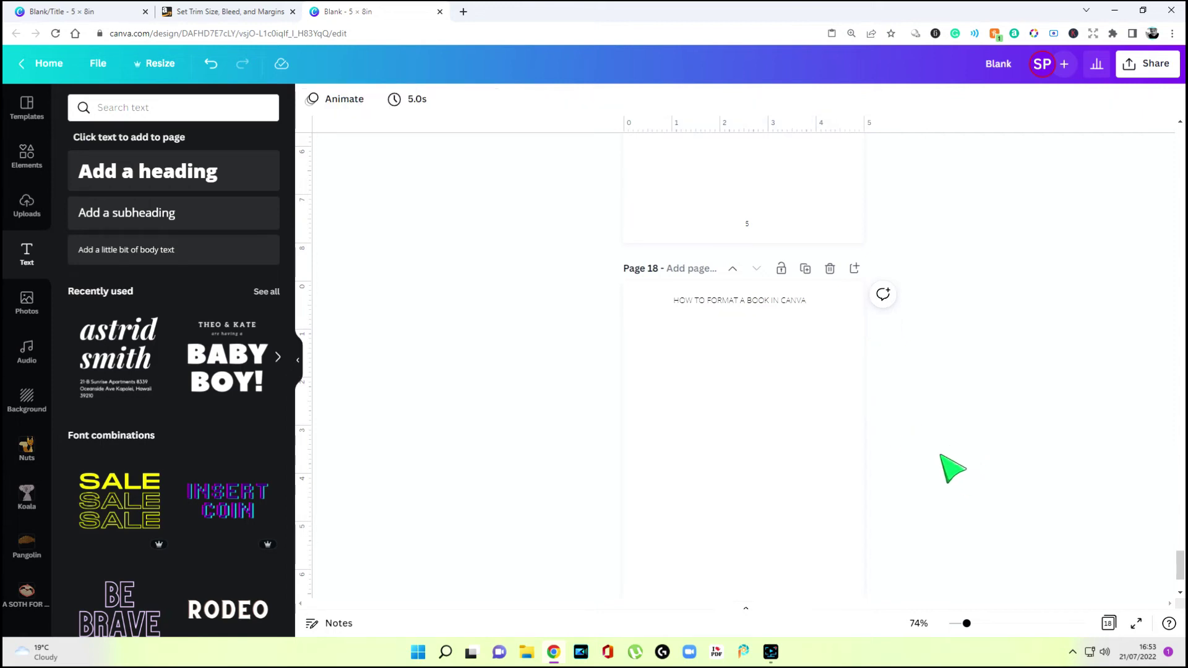
scroll(952, 466, "up", 5)
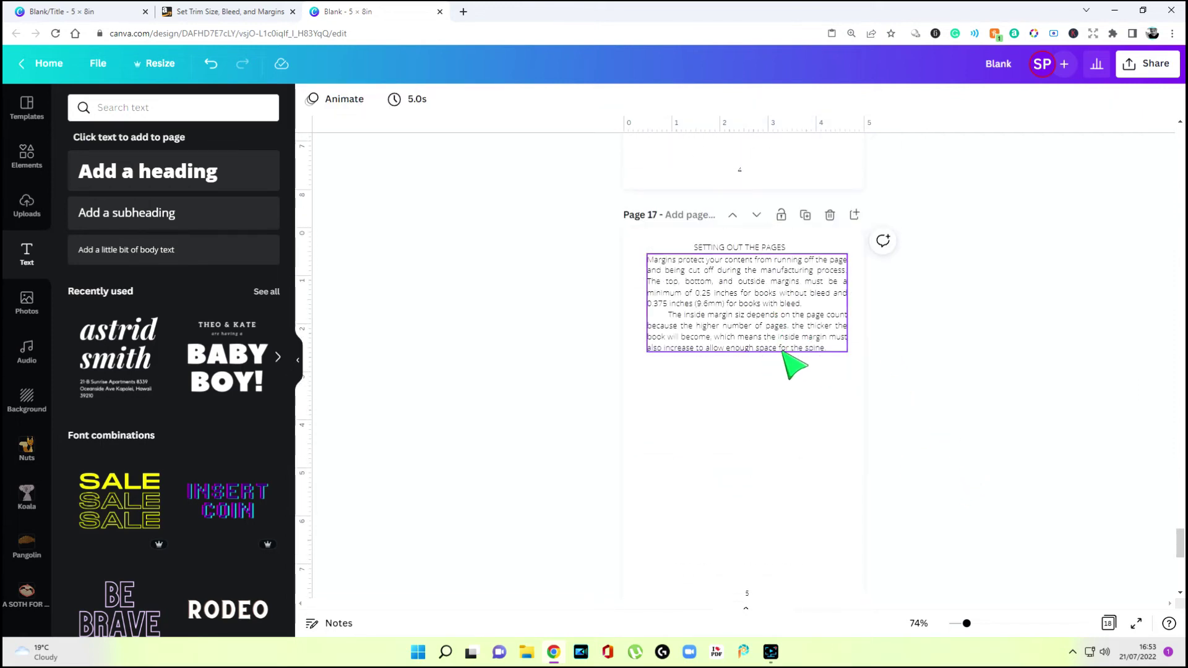
scroll(795, 366, "down", 3)
scroll(796, 366, "down", 5)
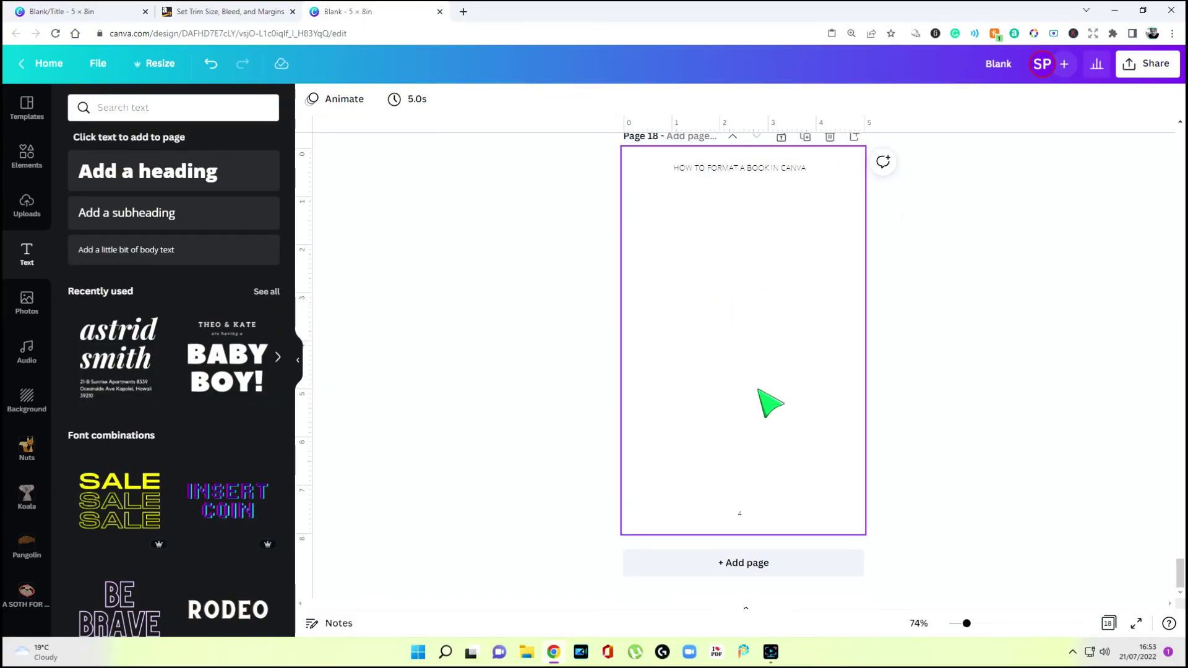
scroll(1077, 344, "up", 5)
scroll(796, 399, "up", 20)
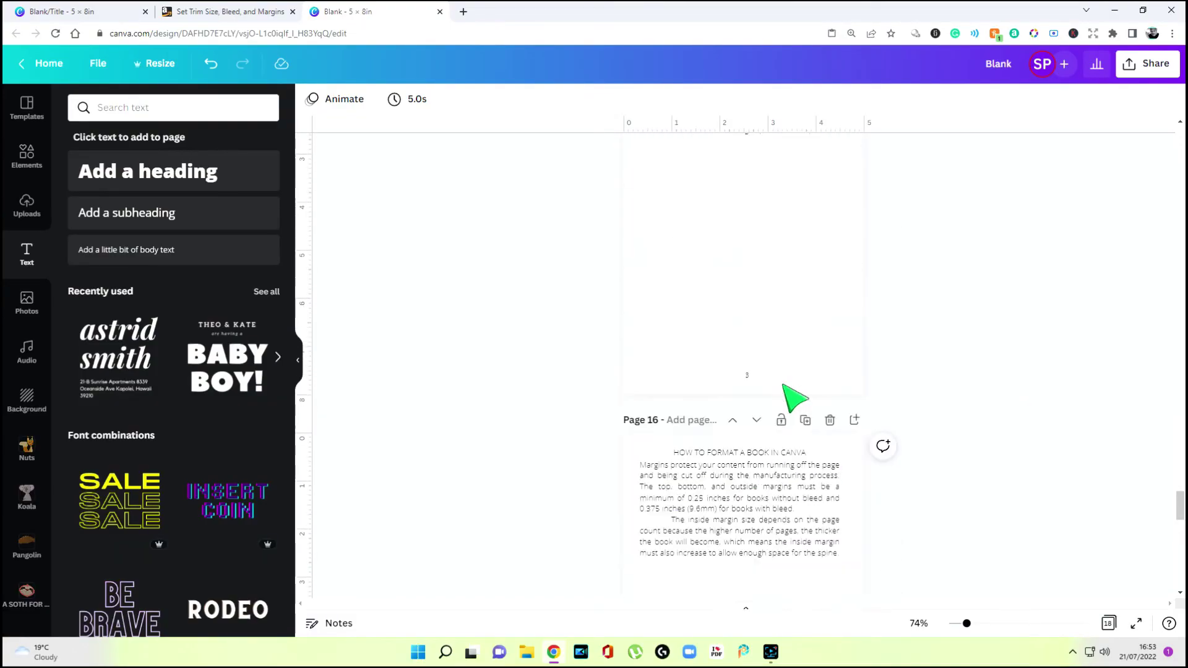
scroll(796, 394, "up", 6)
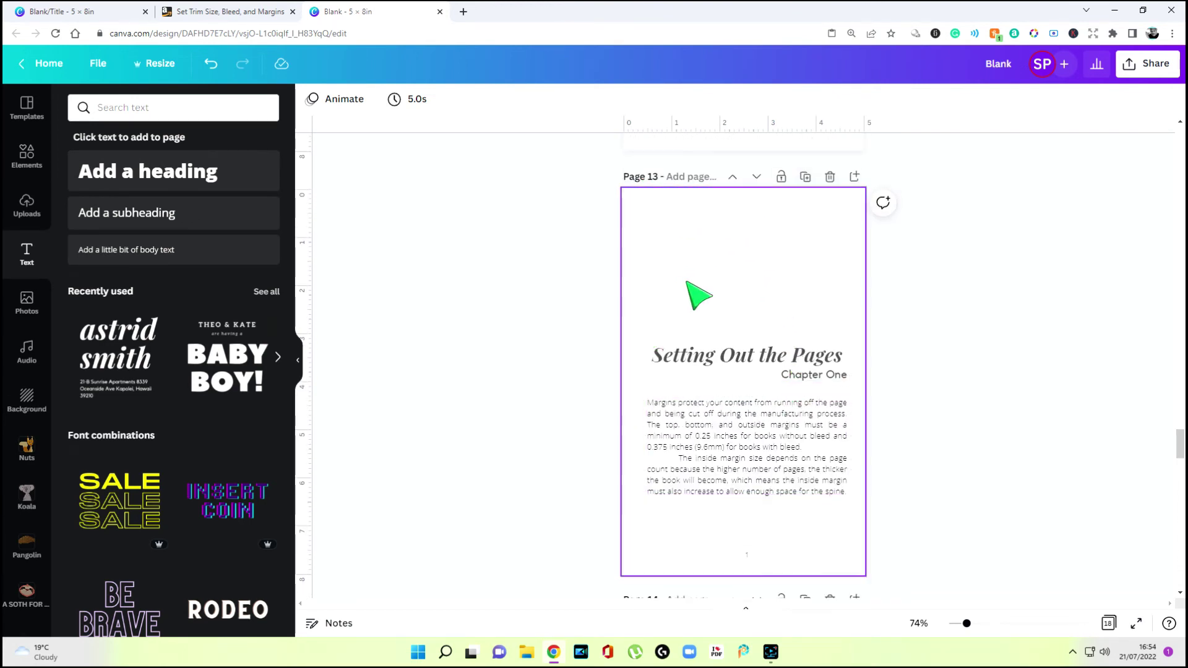
Duplicate the Setting Out the Pages chapter page and move the copy down to page 19
left_click(805, 177)
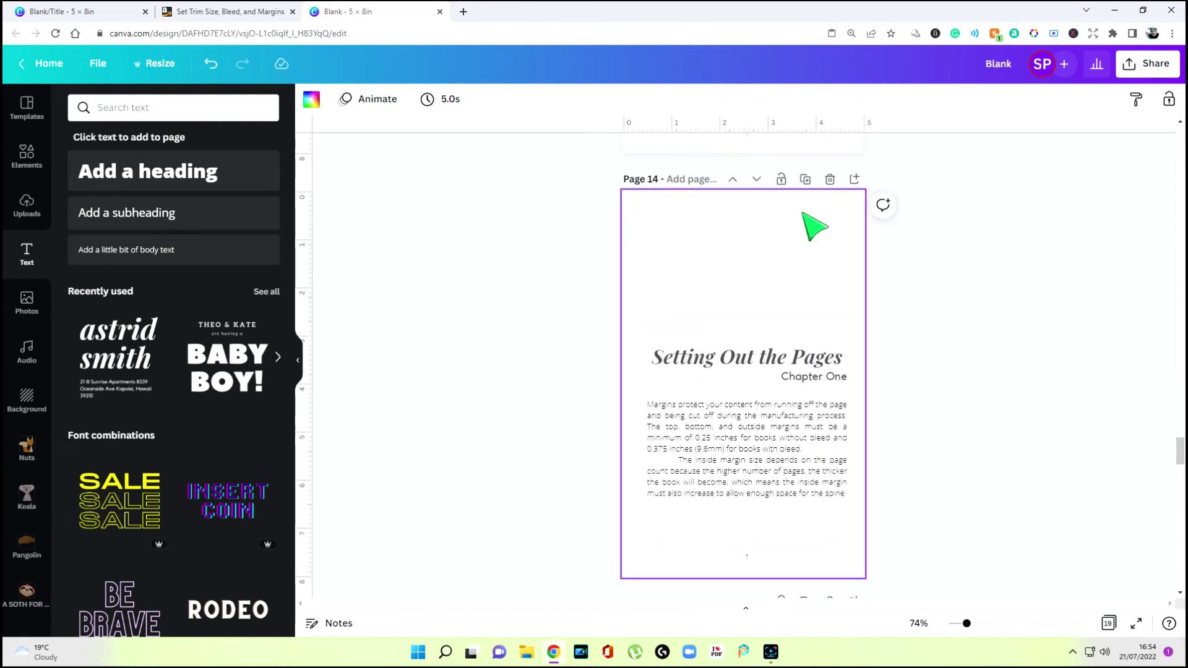
scroll(801, 257, "down", 8)
scroll(785, 257, "up", 2)
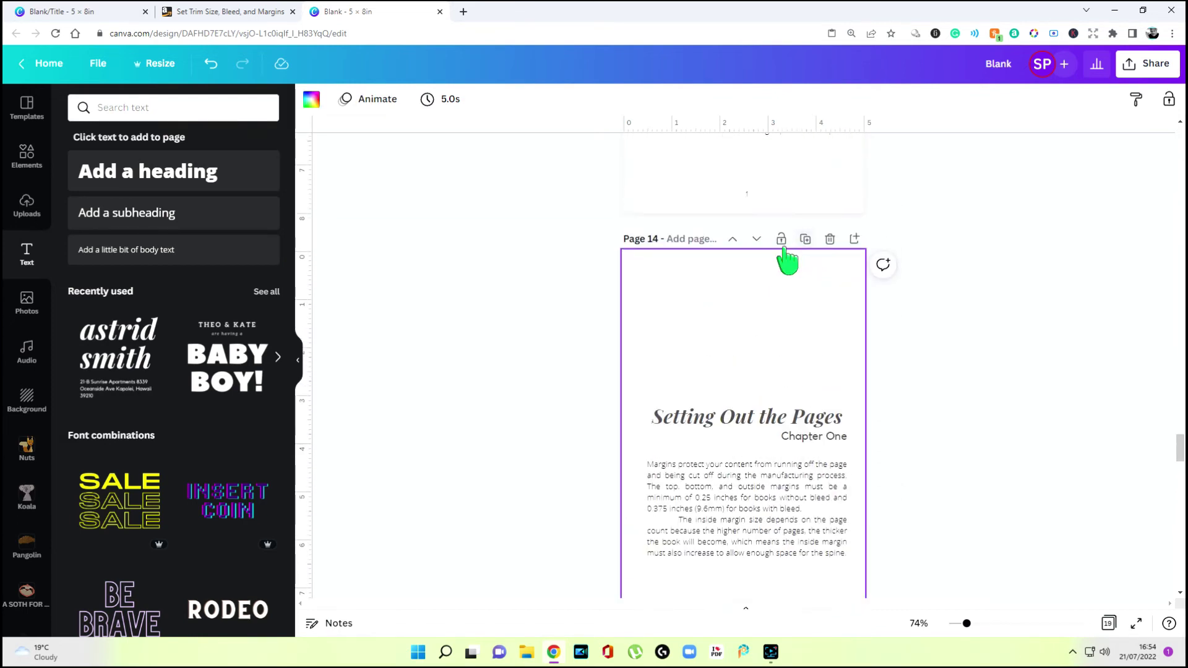
left_click(757, 240)
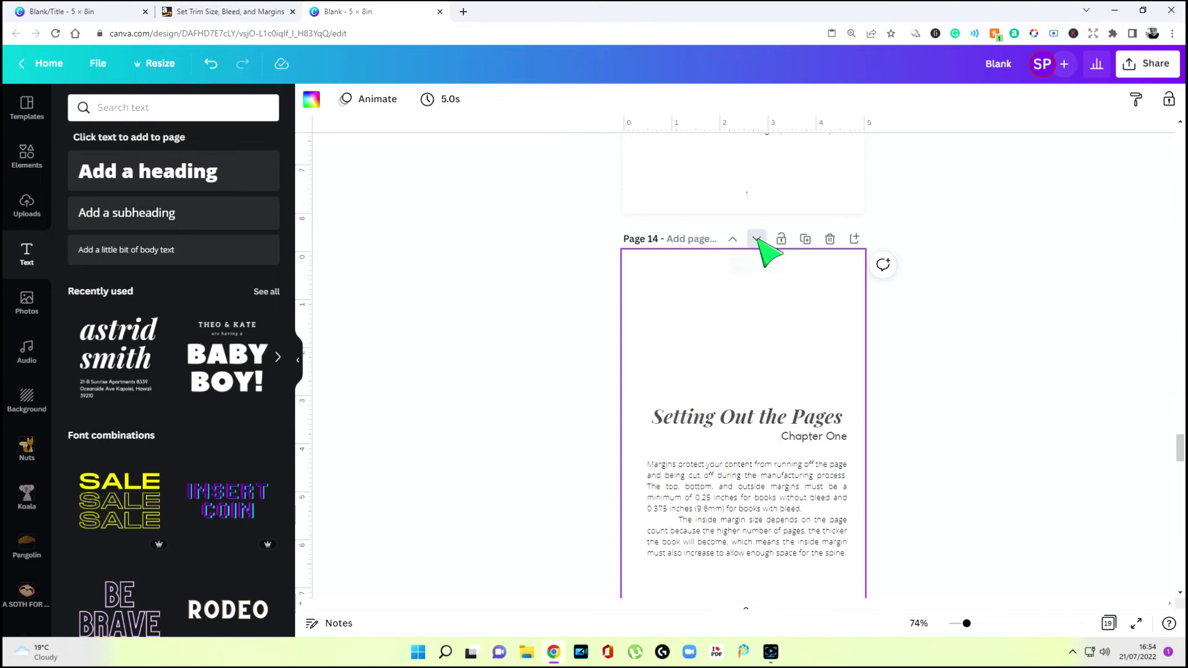
left_click(757, 240)
left_click(757, 240)
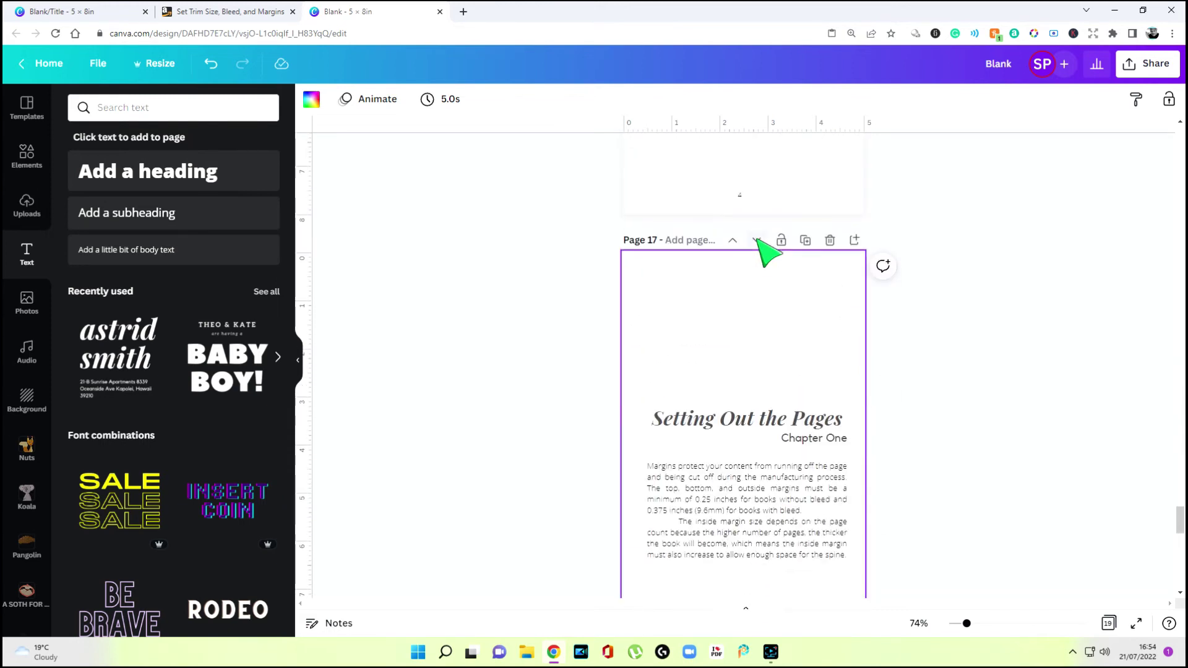
left_click(758, 240)
left_click(757, 240)
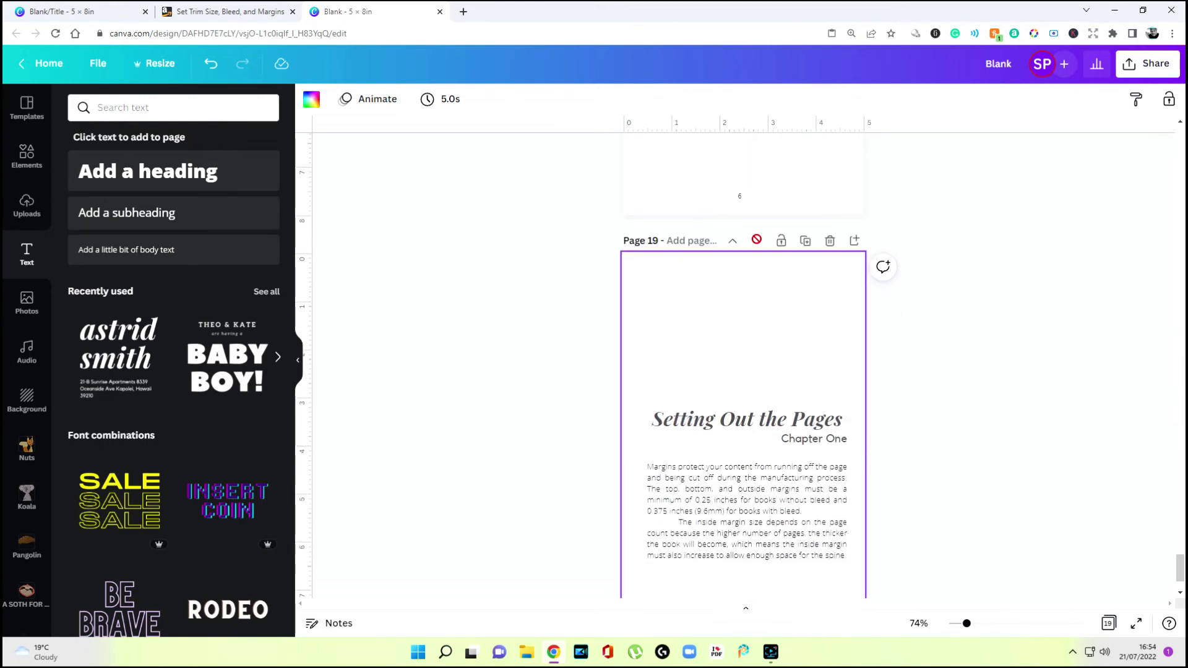
Select the Setting Out the Pages heading on the moved copy, then deselect it
scroll(901, 411, "down", 2)
left_click(728, 319)
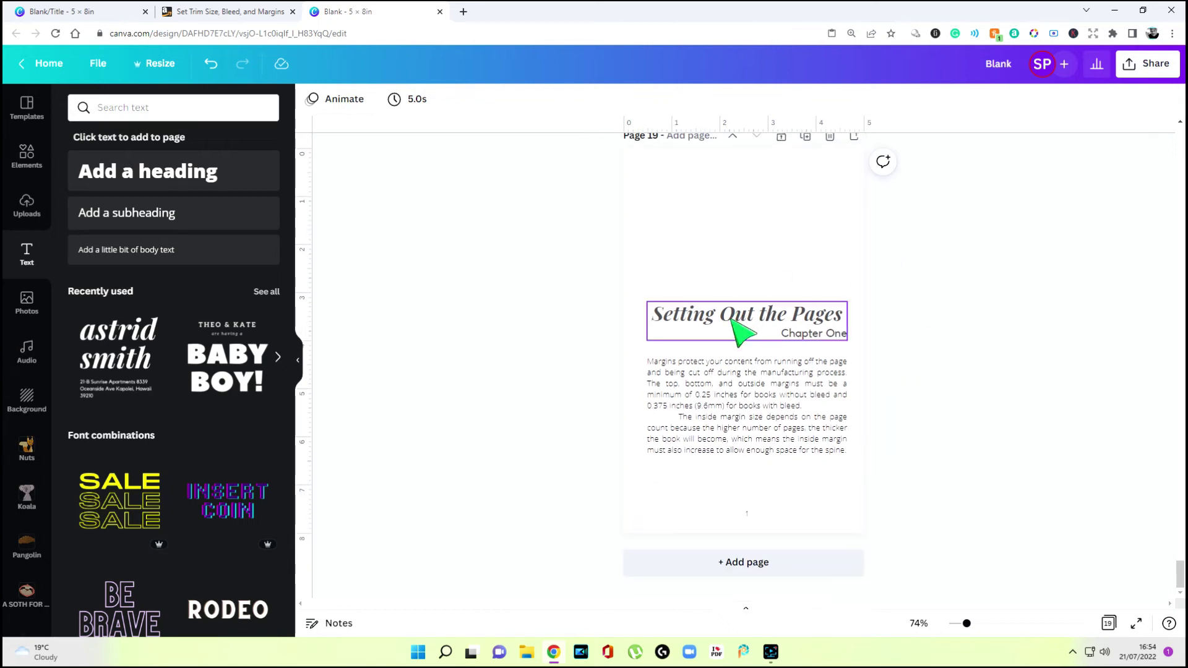
left_click(836, 314)
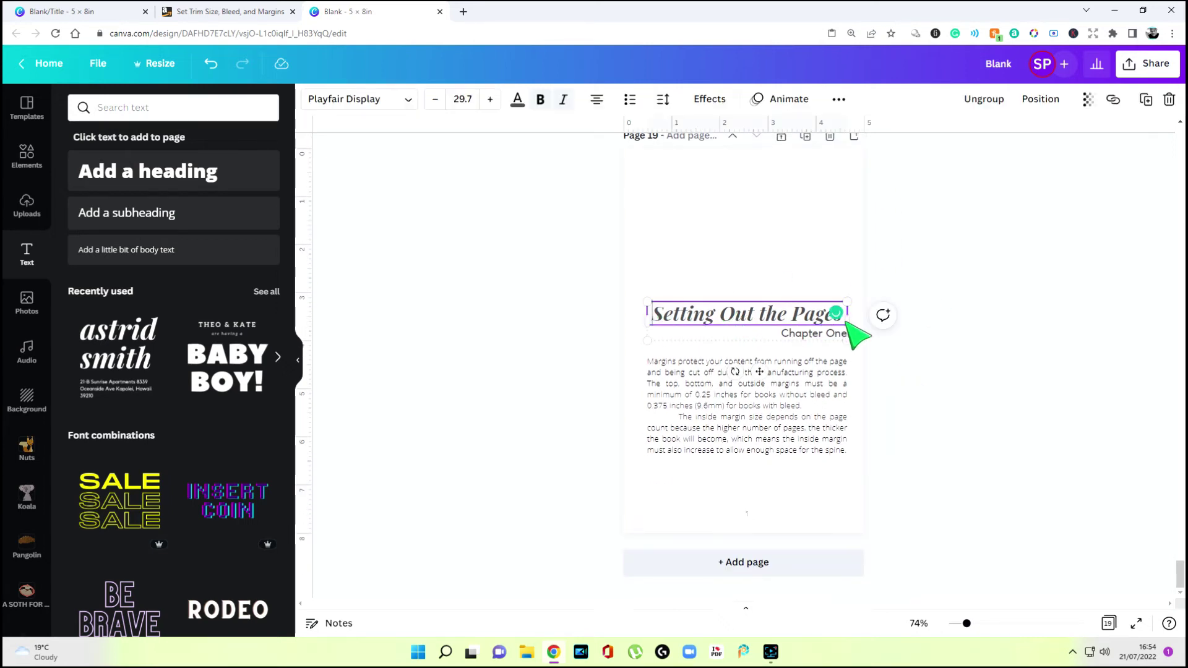
left_click(952, 332)
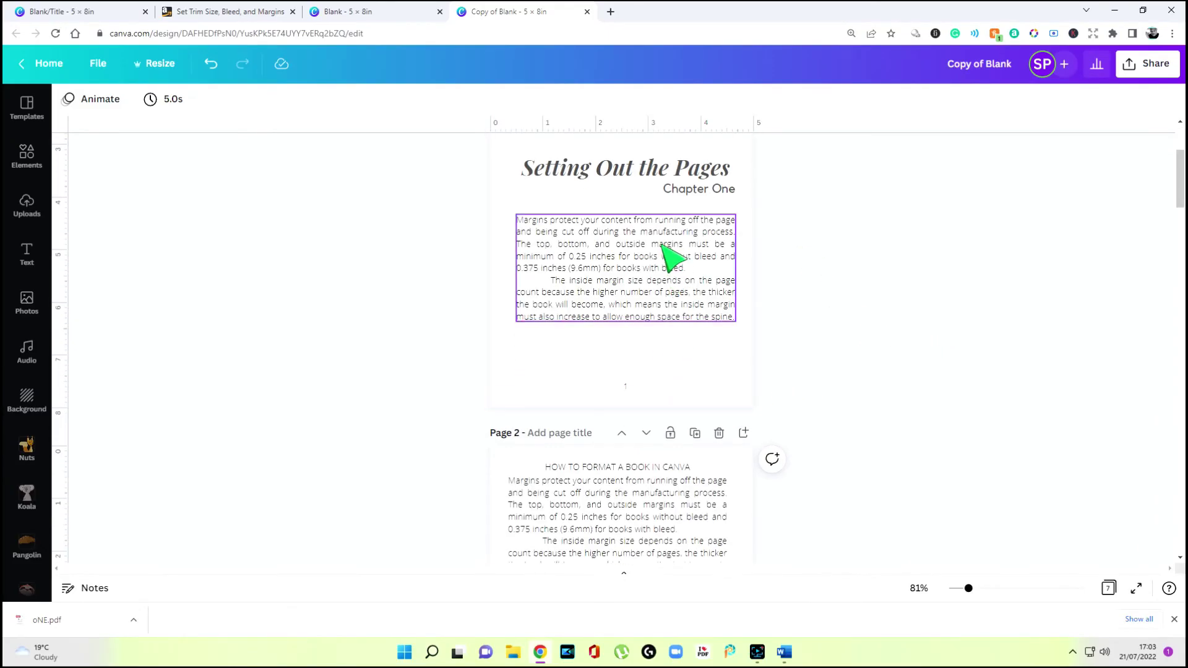
Scroll back up to the chapter page at the start of the Copy of Blank design
scroll(662, 247, "up", 2)
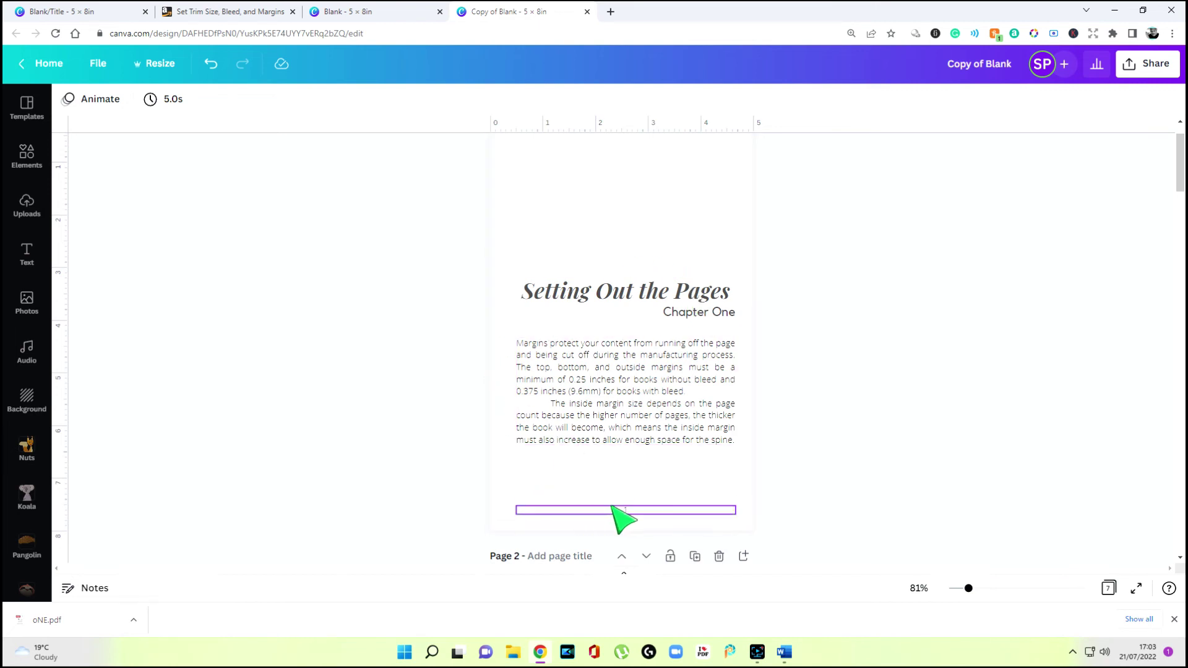
Download the Copy of Blank design from Share with file type set to PDF Print
scroll(864, 462, "up", 1)
left_click(1145, 64)
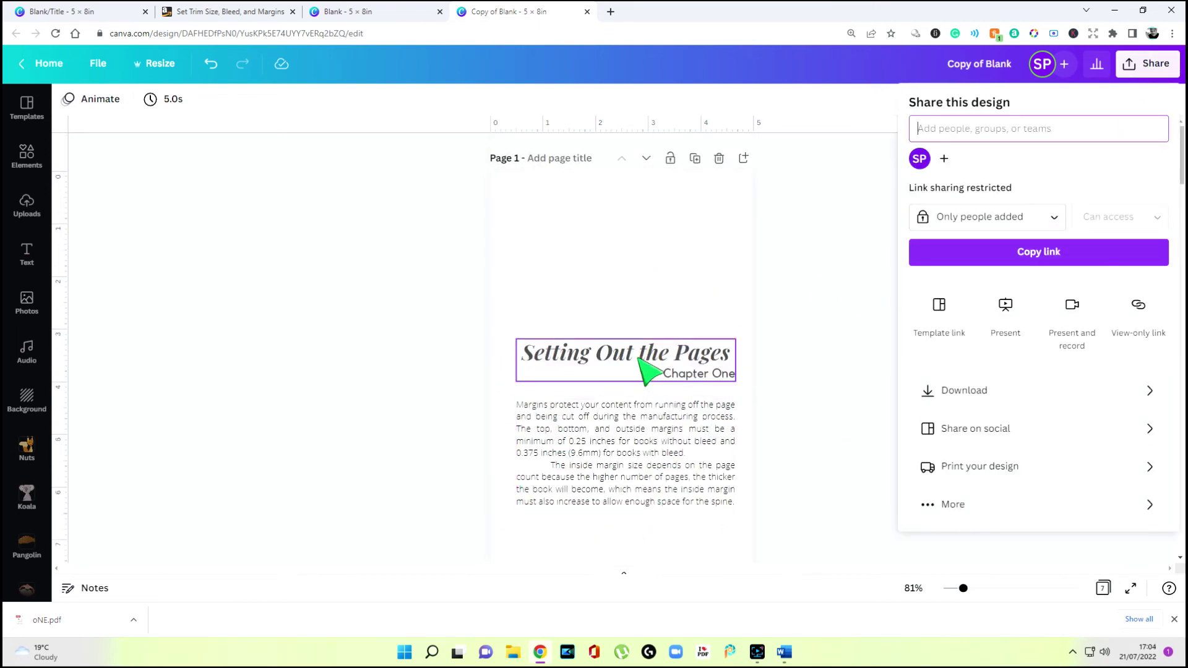
left_click(978, 391)
left_click(1040, 180)
left_click(995, 345)
left_click(996, 393)
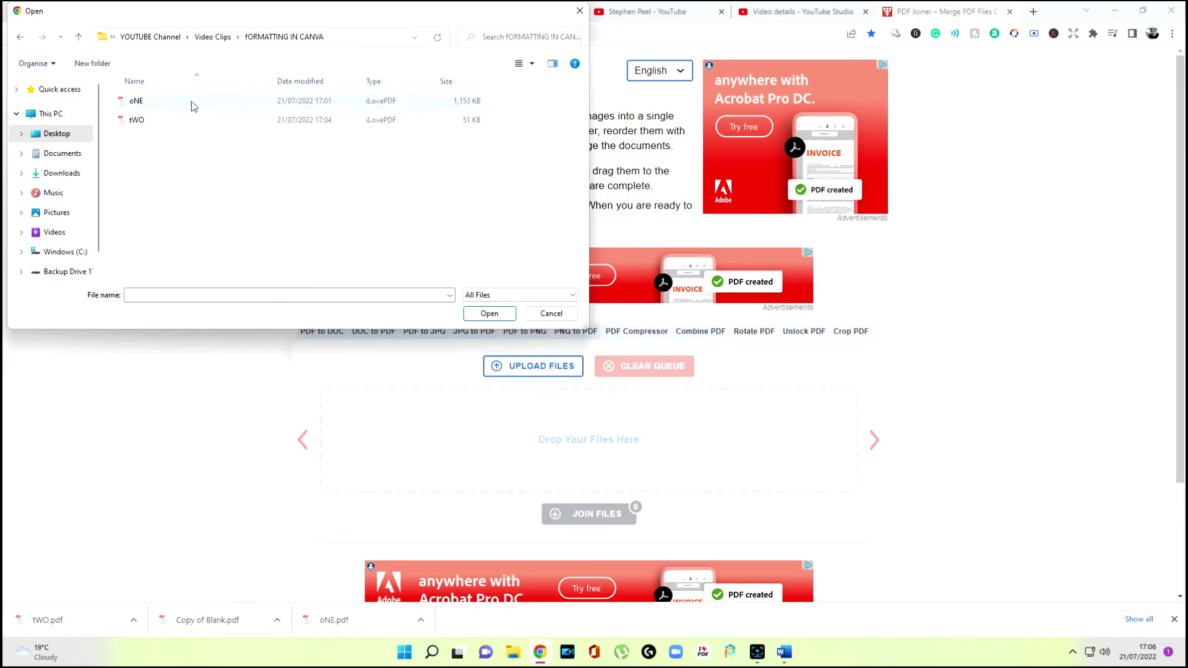
Select both oNE and tWO in the file picker and upload them to PDF Joiner
left_click(192, 102)
key("ctrl+a")
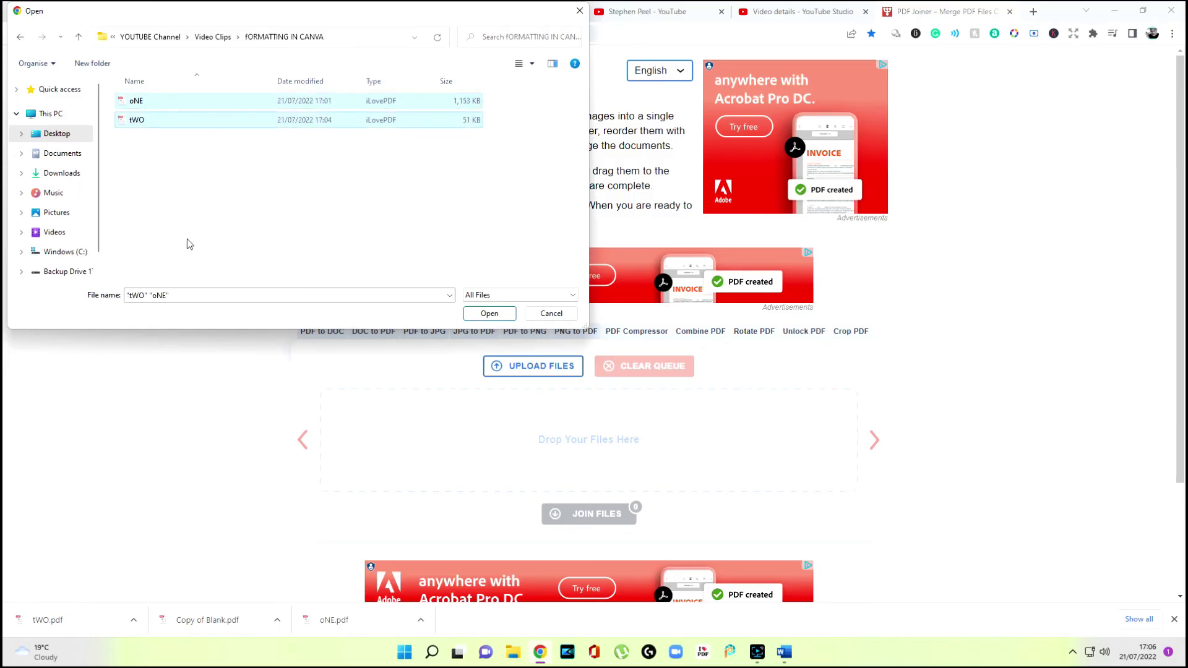
key("Return")
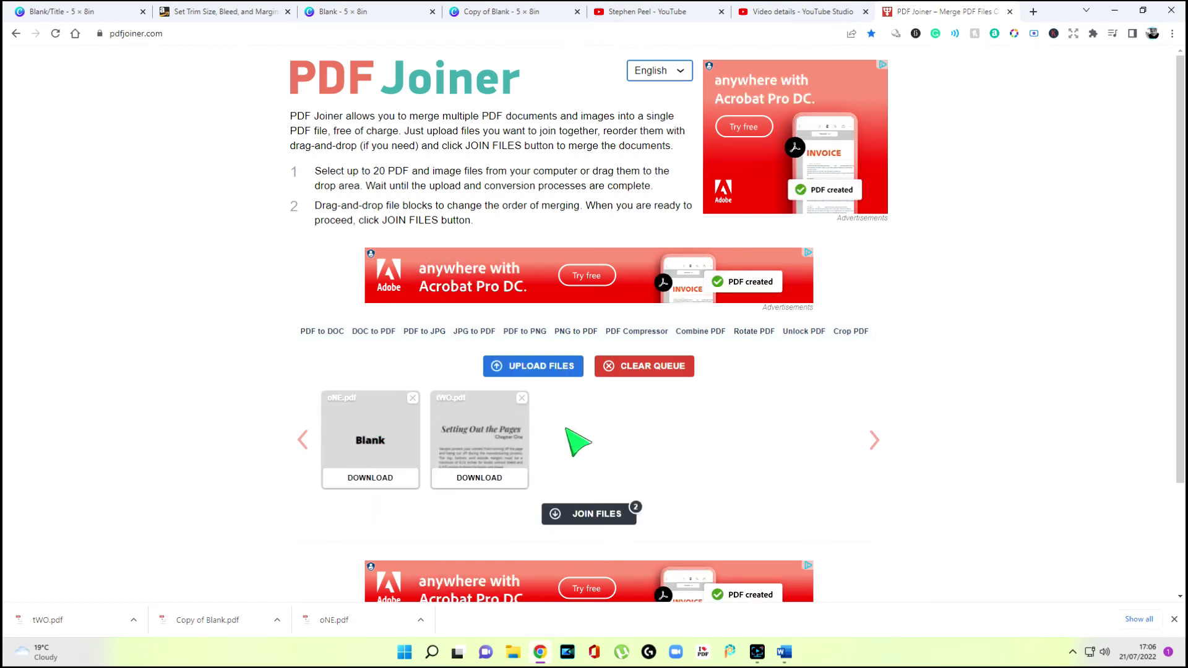
Join oNE and tWO into one PDF and scroll through the merged pages
left_click(592, 513)
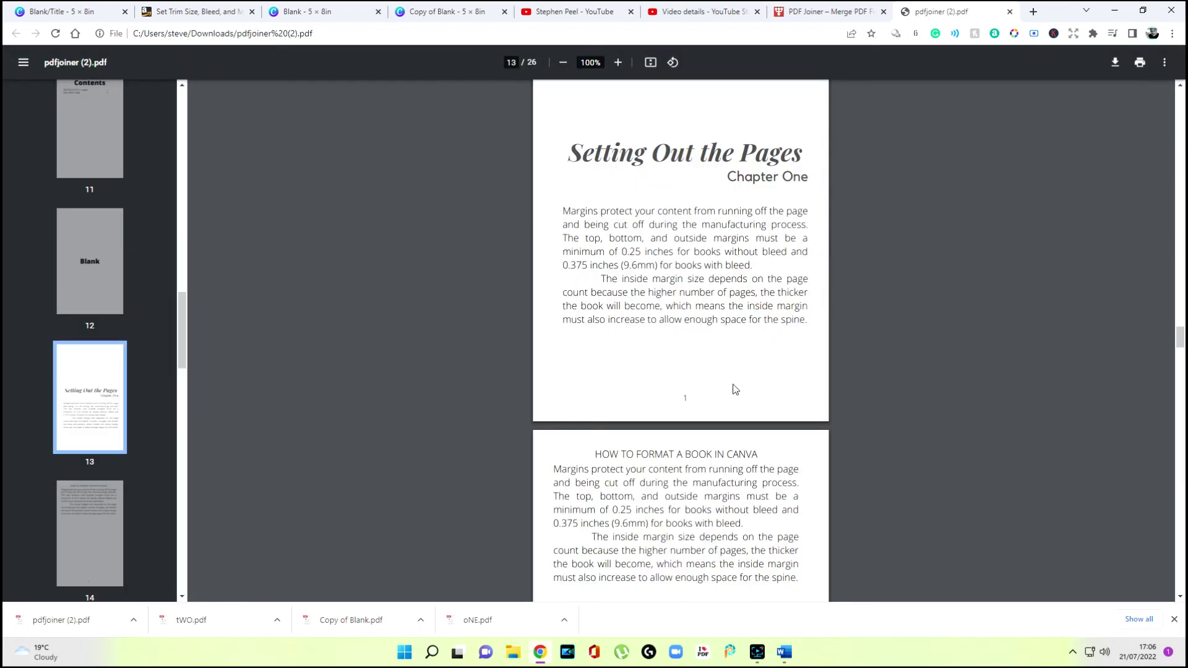
scroll(738, 372, "down", 20)
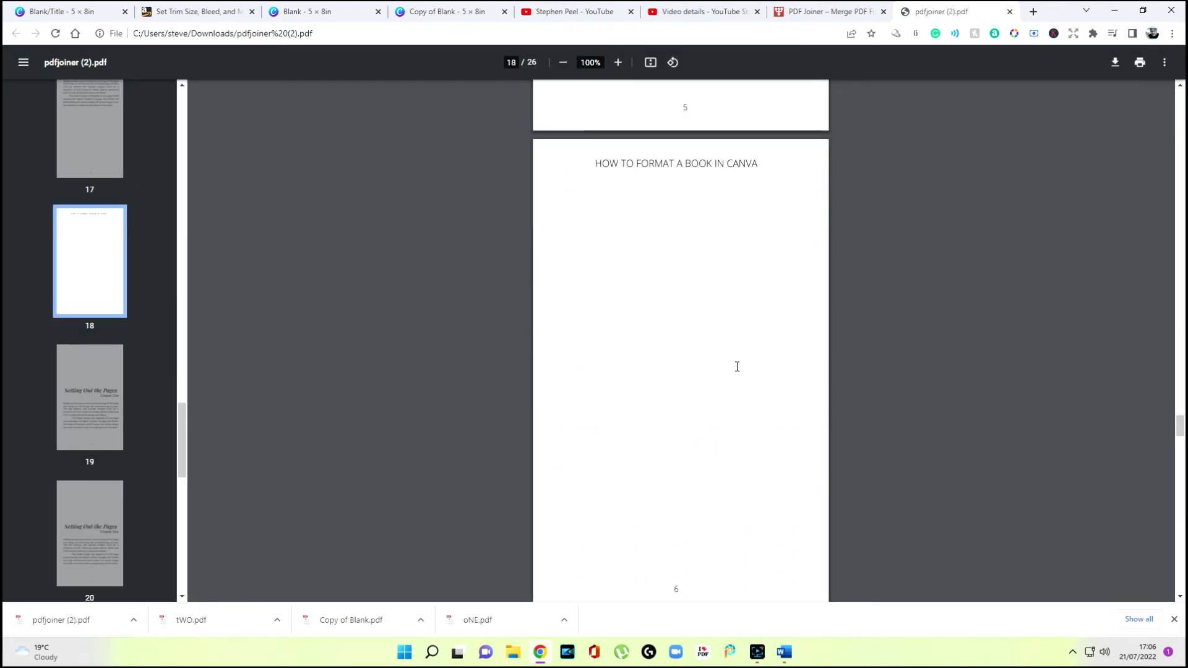
scroll(737, 366, "down", 2)
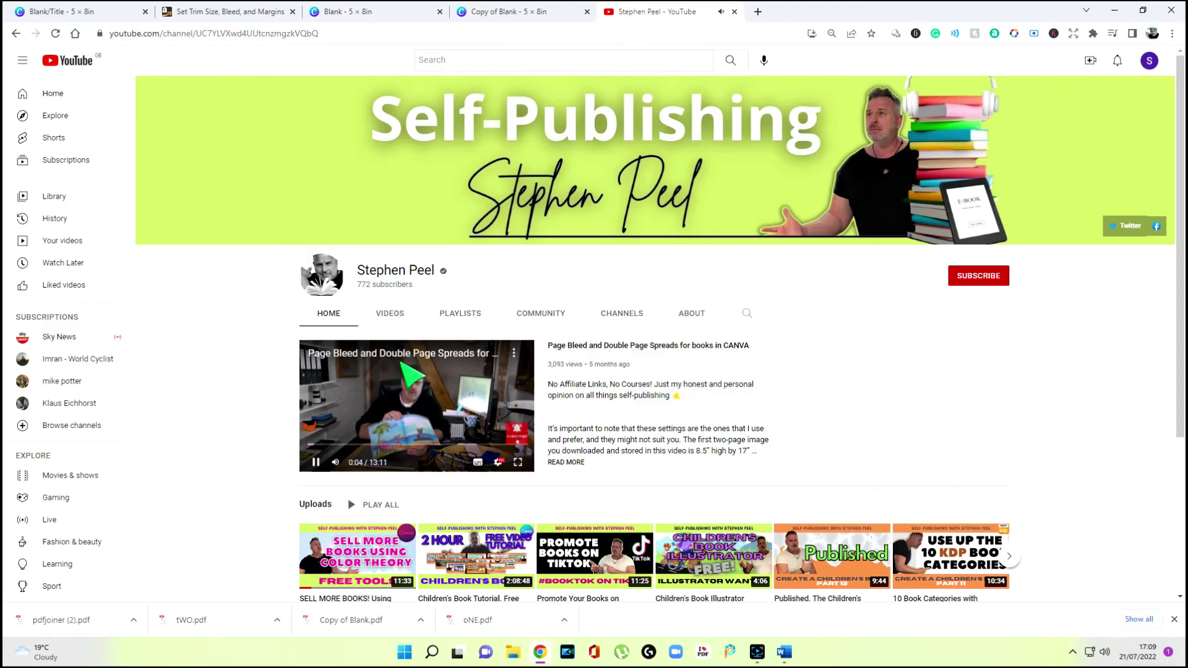
Open the 'Writing and formatting a manuscript' playlist and play video 2 on kerning and hyphenation
left_click(463, 316)
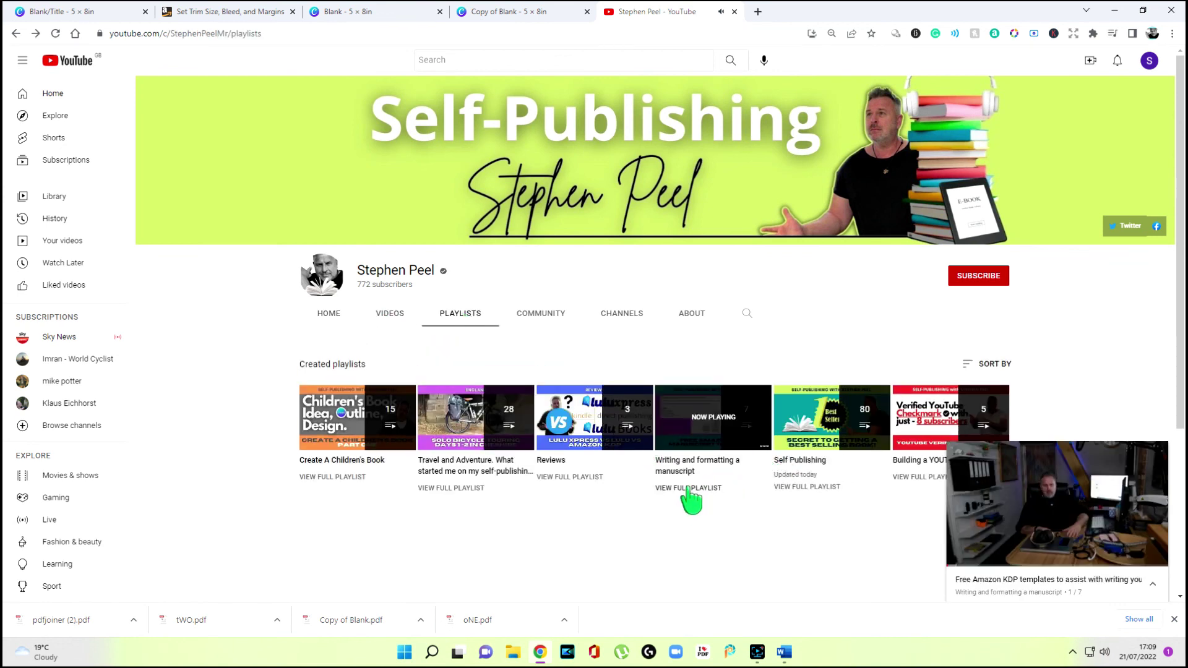
left_click(688, 489)
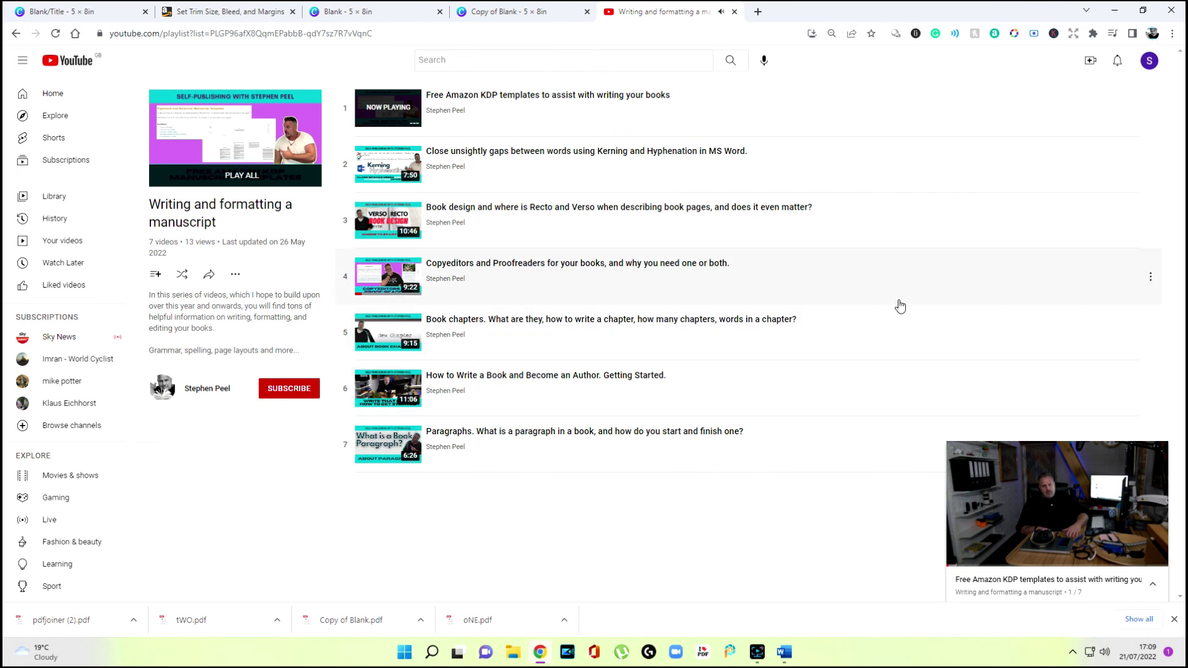
left_click(527, 175)
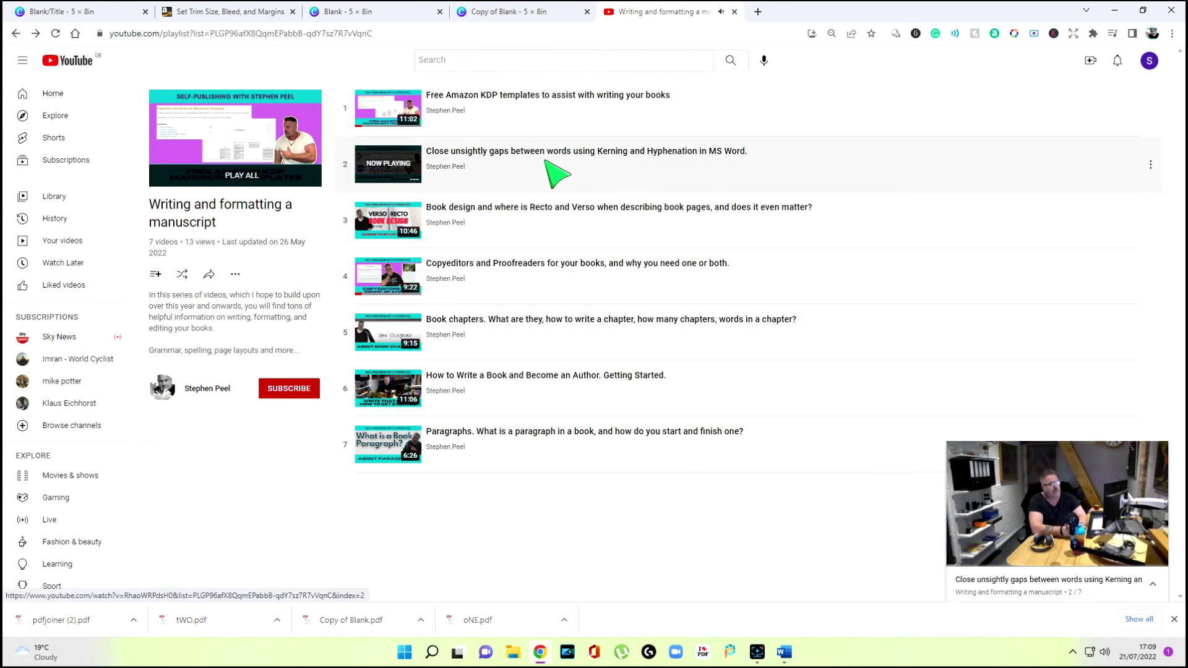